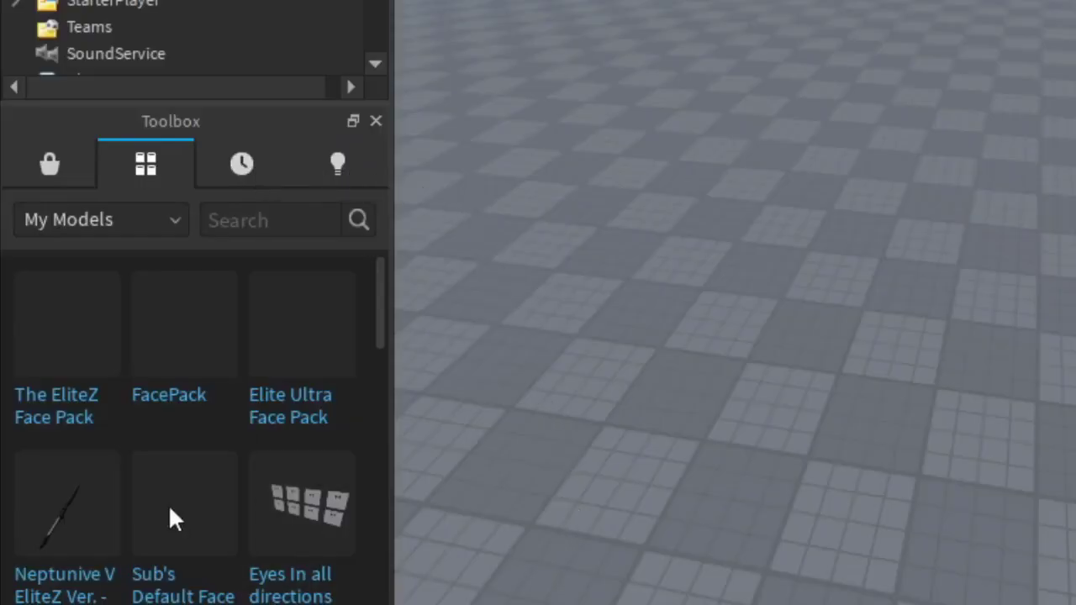
Insert The EliteZ Face Pack from My Models into the workspace.
{"action": "scroll", "coordinate": [100, 521], "scroll_direction": "down", "scroll_amount": 3}
{"action": "scroll", "coordinate": [168, 515], "scroll_direction": "up", "scroll_amount": 3}
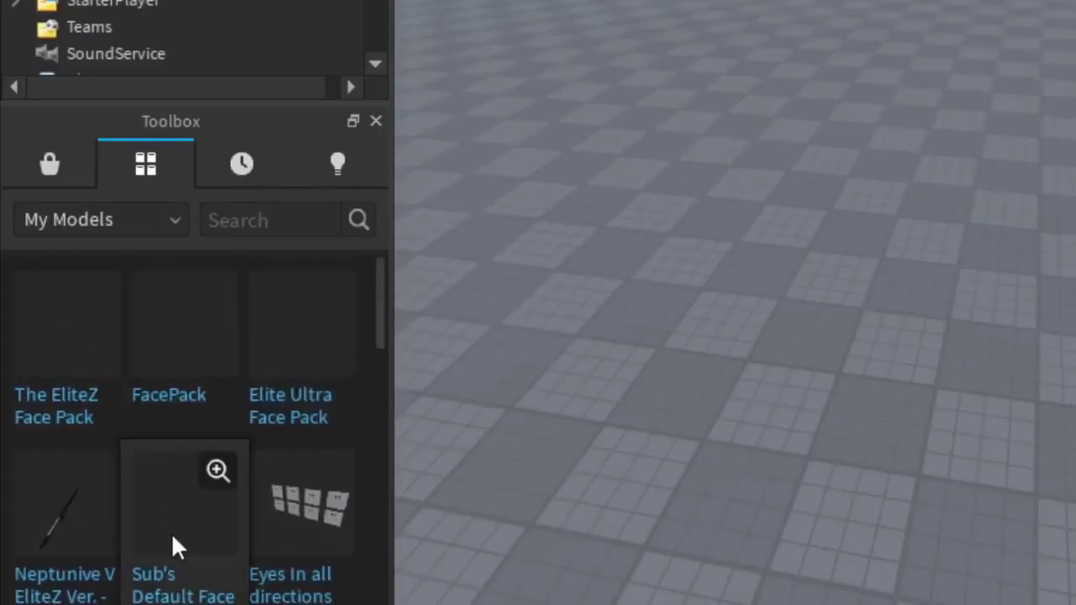
{"action": "left_click", "coordinate": [95, 364]}
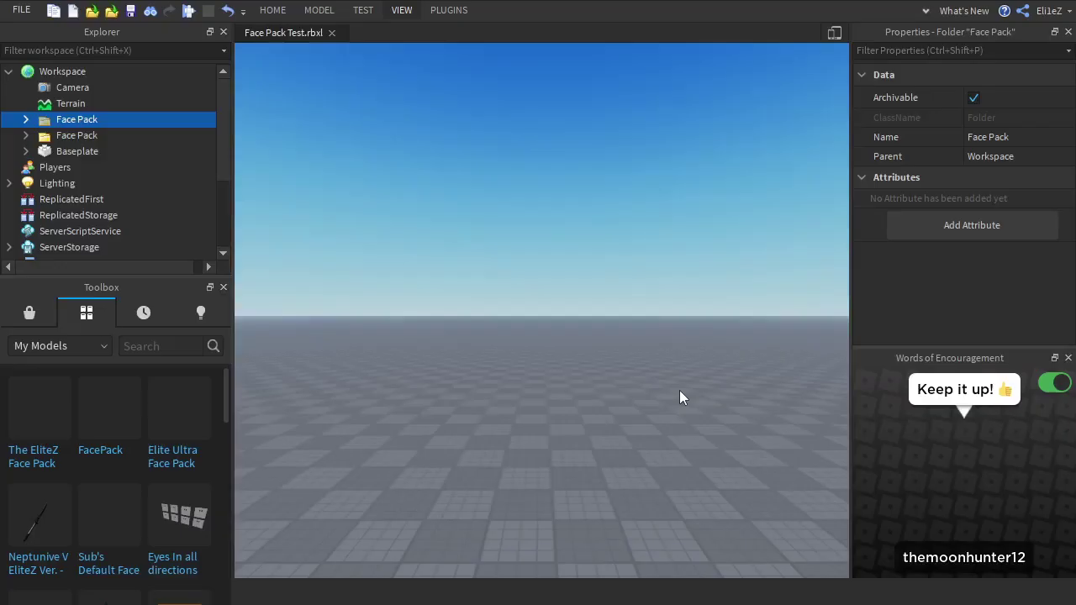
Expand both Face Pack folders in the workspace and look over the inserted face boards.
{"action": "key", "text": "w"}
{"action": "right_click_drag", "start_coordinate": [679, 390], "coordinate": [680, 390]}
{"action": "key", "text": "s"}
{"action": "left_click", "coordinate": [25, 136]}
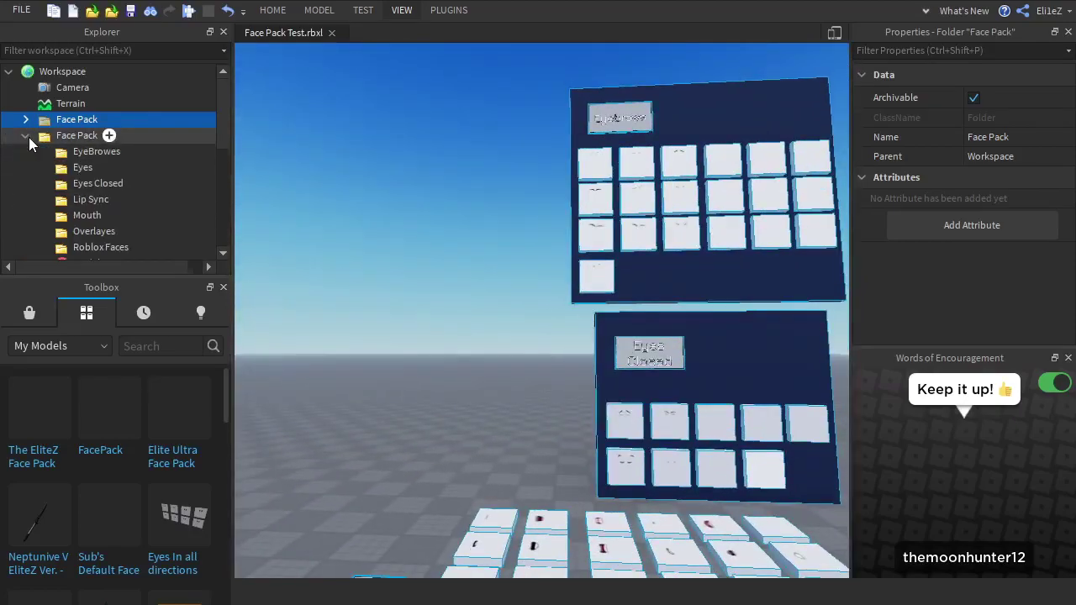
{"action": "left_click", "coordinate": [27, 119]}
{"action": "key", "text": "s"}
{"action": "right_click_drag", "start_coordinate": [412, 287], "coordinate": [412, 287]}
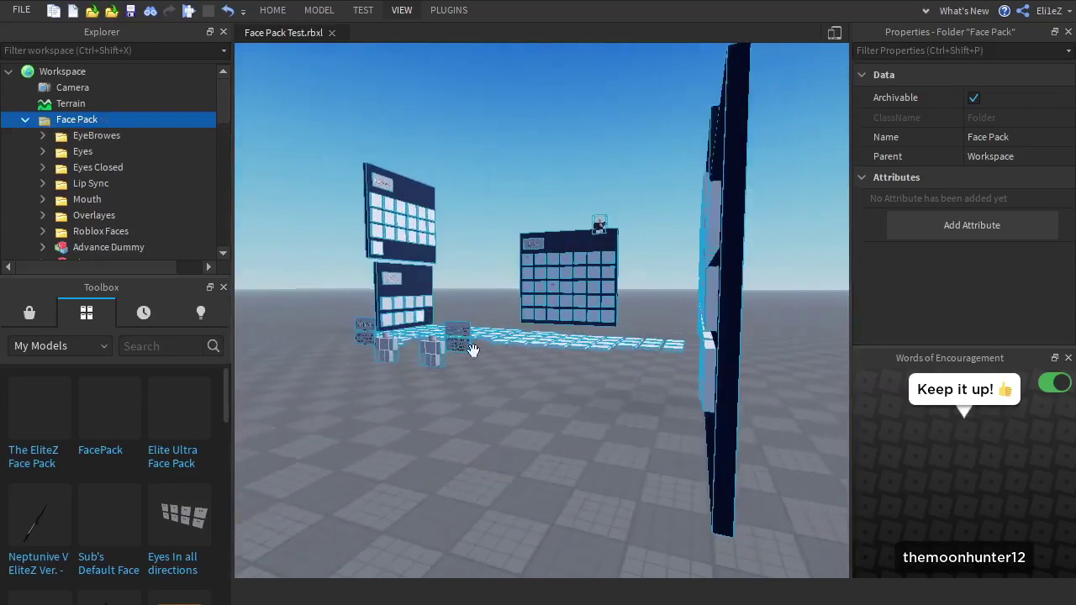
Examine the dummies, the signs and the contents of the avatar model standing on the Eyes board.
{"action": "left_click", "coordinate": [492, 372]}
{"action": "key", "text": "w"}
{"action": "right_click_drag", "start_coordinate": [492, 371], "coordinate": [493, 371]}
{"action": "key", "text": "s"}
{"action": "key", "text": "s"}
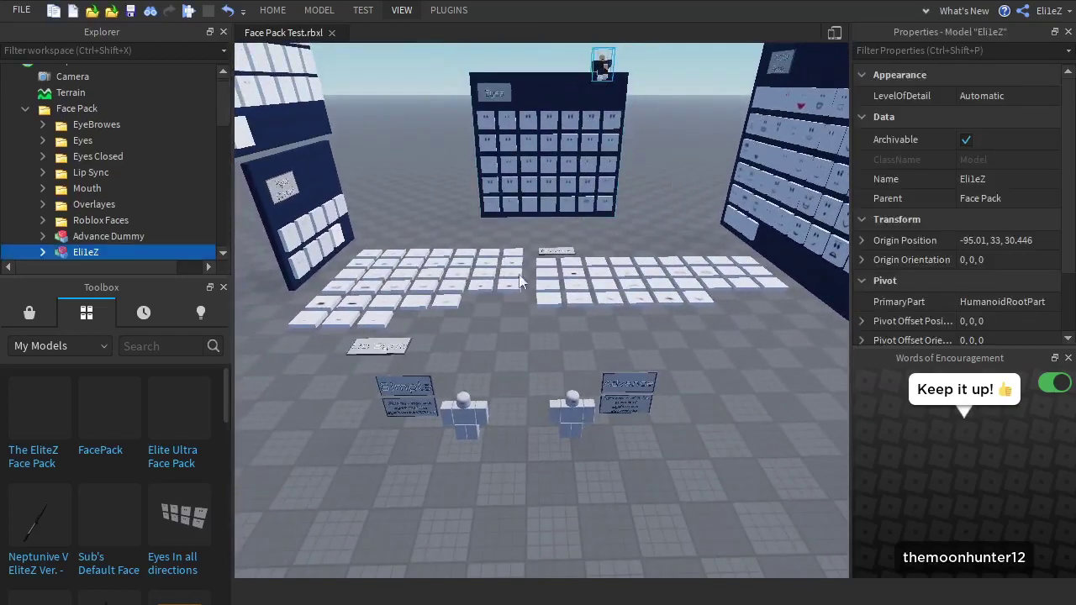
{"action": "scroll", "coordinate": [51, 236], "scroll_direction": "down", "scroll_amount": 2}
{"action": "left_click", "coordinate": [42, 208]}
{"action": "scroll", "coordinate": [68, 210], "scroll_direction": "down", "scroll_amount": 4}
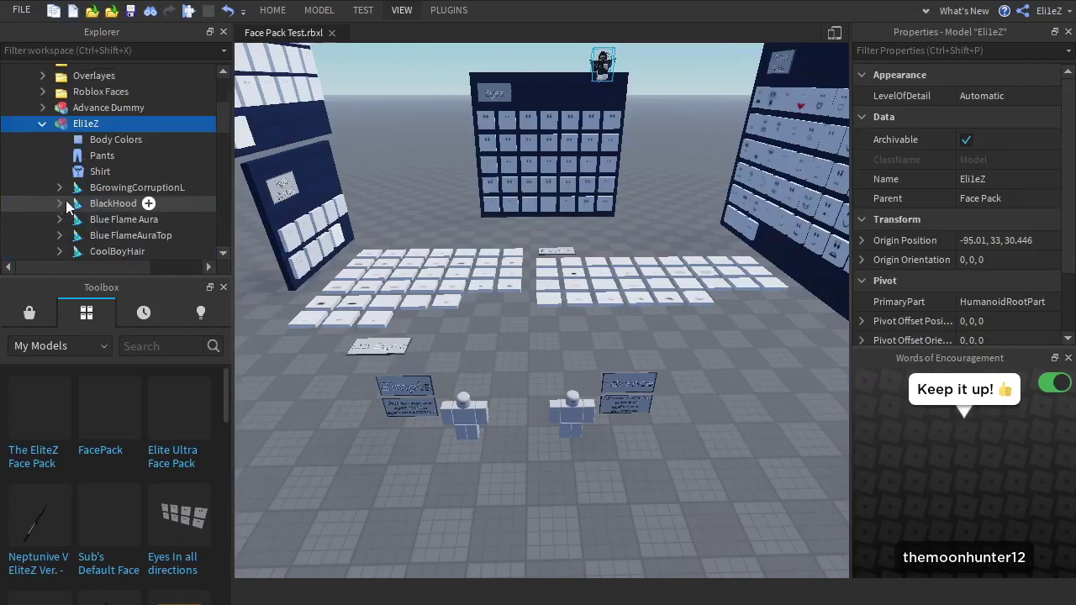
{"action": "left_click", "coordinate": [98, 185]}
{"action": "left_click", "coordinate": [400, 123]}
{"action": "right_click_drag", "start_coordinate": [400, 123], "coordinate": [398, 123]}
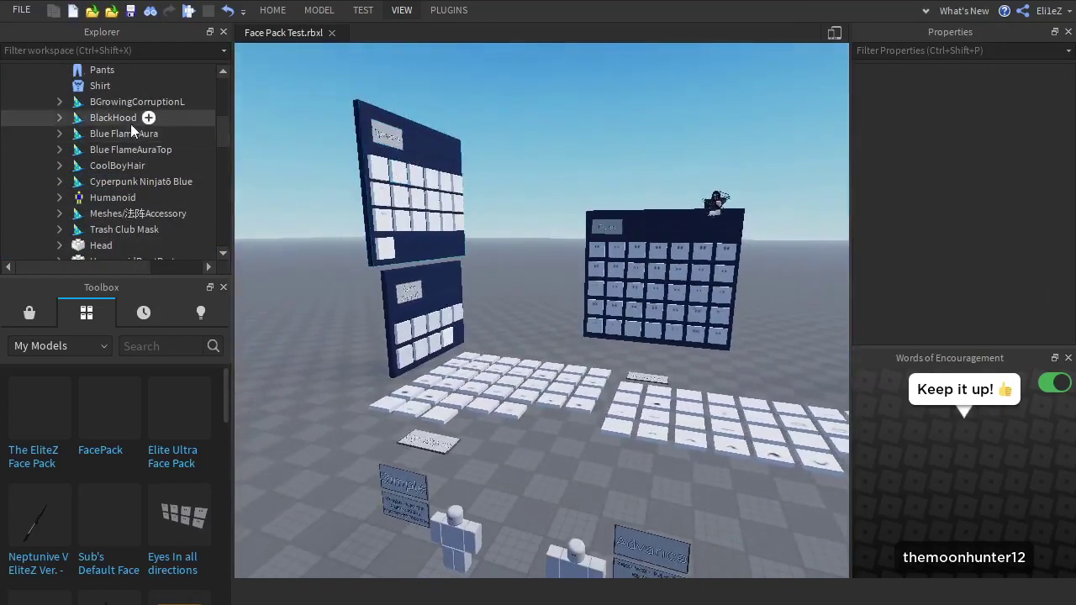
Delete the second, duplicate Face Pack folder from the workspace.
{"action": "scroll", "coordinate": [134, 126], "scroll_direction": "up", "scroll_amount": 4}
{"action": "scroll", "coordinate": [84, 144], "scroll_direction": "up", "scroll_amount": 1}
{"action": "scroll", "coordinate": [72, 145], "scroll_direction": "down", "scroll_amount": 1}
{"action": "scroll", "coordinate": [55, 141], "scroll_direction": "down", "scroll_amount": 10}
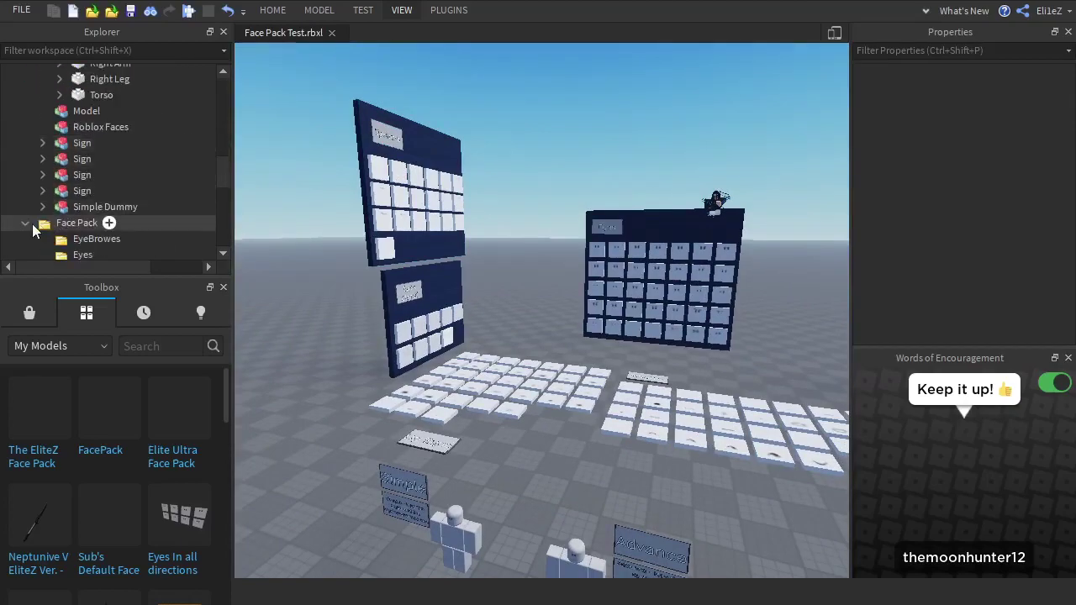
{"action": "scroll", "coordinate": [46, 226], "scroll_direction": "down", "scroll_amount": 3}
{"action": "left_click", "coordinate": [79, 210]}
{"action": "left_click", "coordinate": [79, 221]}
{"action": "left_click", "coordinate": [80, 207]}
{"action": "left_click", "coordinate": [84, 221]}
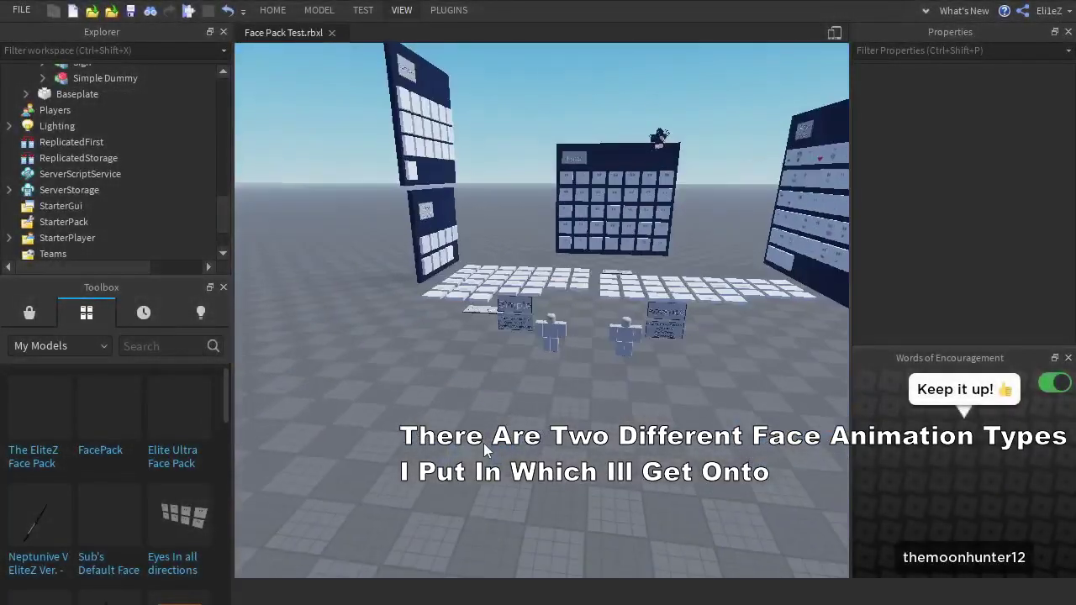
Add the Simple Dummy with its Rig property to the Moon Animator animation.
{"action": "scroll", "coordinate": [484, 443], "scroll_direction": "up", "scroll_amount": 5}
{"action": "right_click_drag", "start_coordinate": [483, 443], "coordinate": [483, 439]}
{"action": "scroll", "coordinate": [483, 443], "scroll_direction": "up", "scroll_amount": 3}
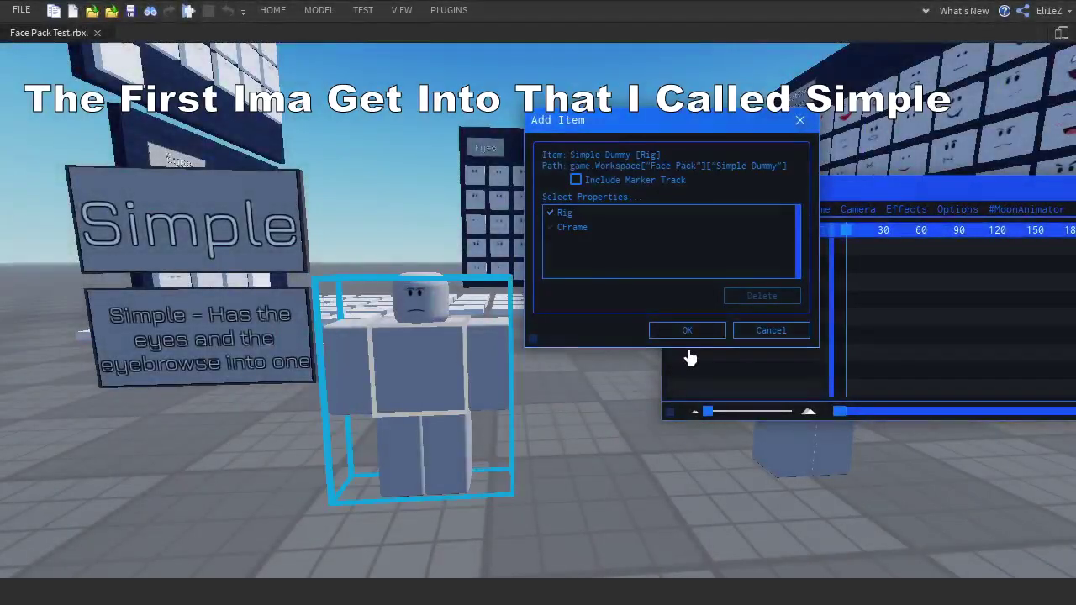
{"action": "left_click", "coordinate": [687, 331]}
Try rotating the Simple Dummy's mouth part and head, and enlarge the animator window to show all rig tracks.
{"action": "scroll", "coordinate": [580, 446], "scroll_direction": "up", "scroll_amount": 3}
{"action": "left_click", "coordinate": [446, 300]}
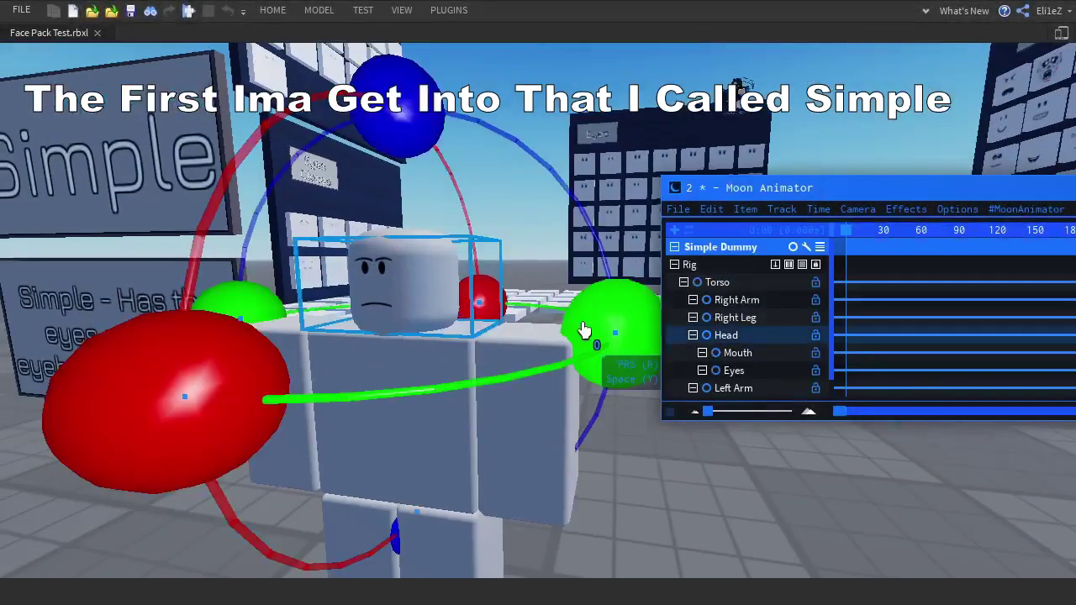
{"action": "left_click", "coordinate": [447, 311]}
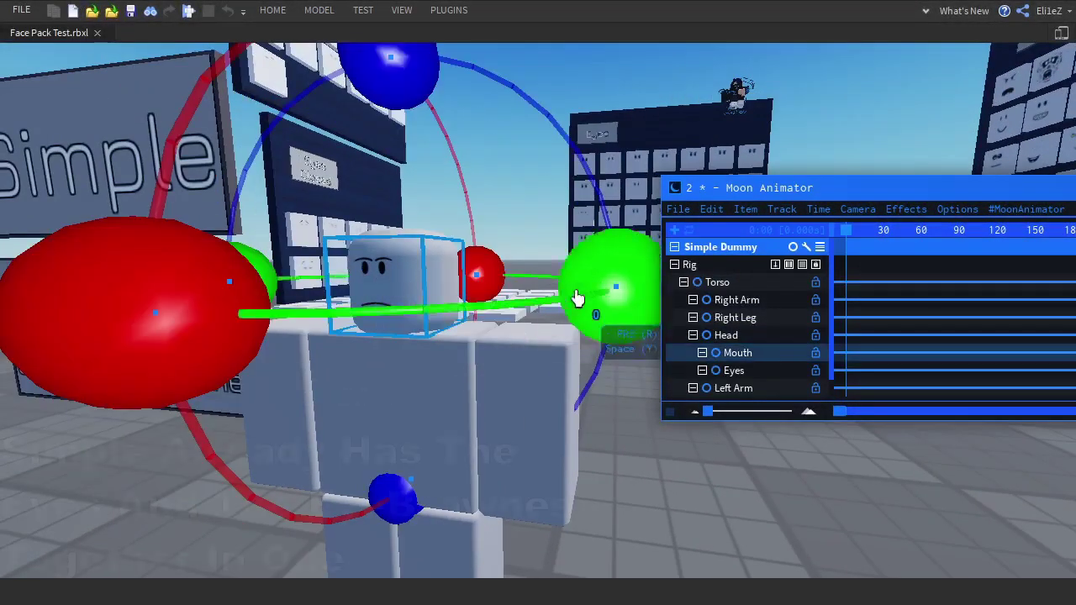
{"action": "left_click_drag", "start_coordinate": [607, 291], "coordinate": [668, 432]}
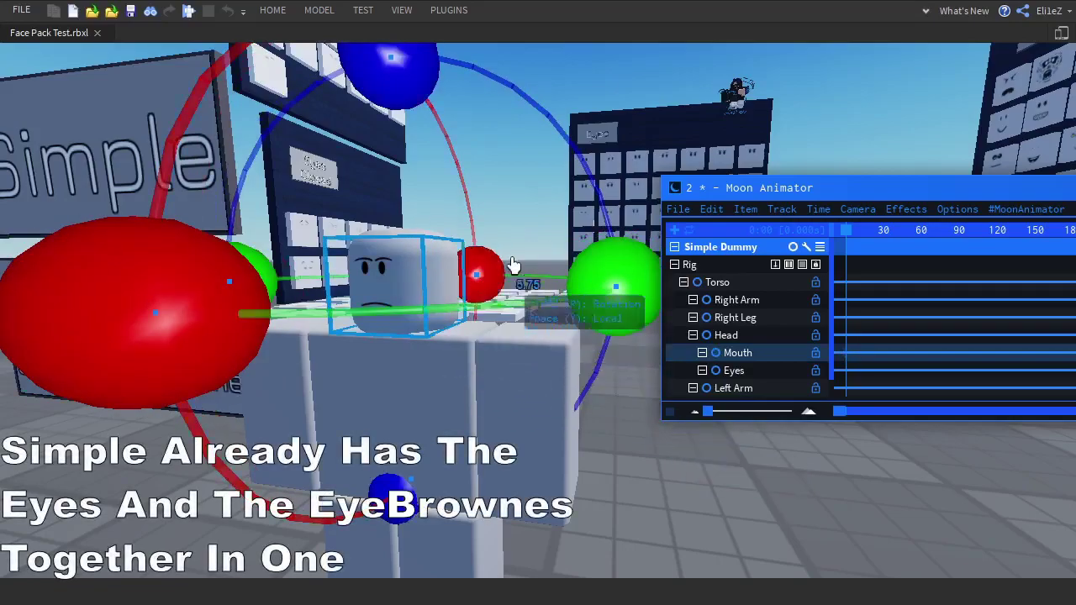
{"action": "left_click", "coordinate": [452, 302]}
{"action": "right_click_drag", "start_coordinate": [477, 314], "coordinate": [584, 338]}
{"action": "left_click_drag", "start_coordinate": [584, 338], "coordinate": [605, 331]}
{"action": "left_click", "coordinate": [743, 427]}
{"action": "left_click_drag", "start_coordinate": [742, 428], "coordinate": [751, 459]}
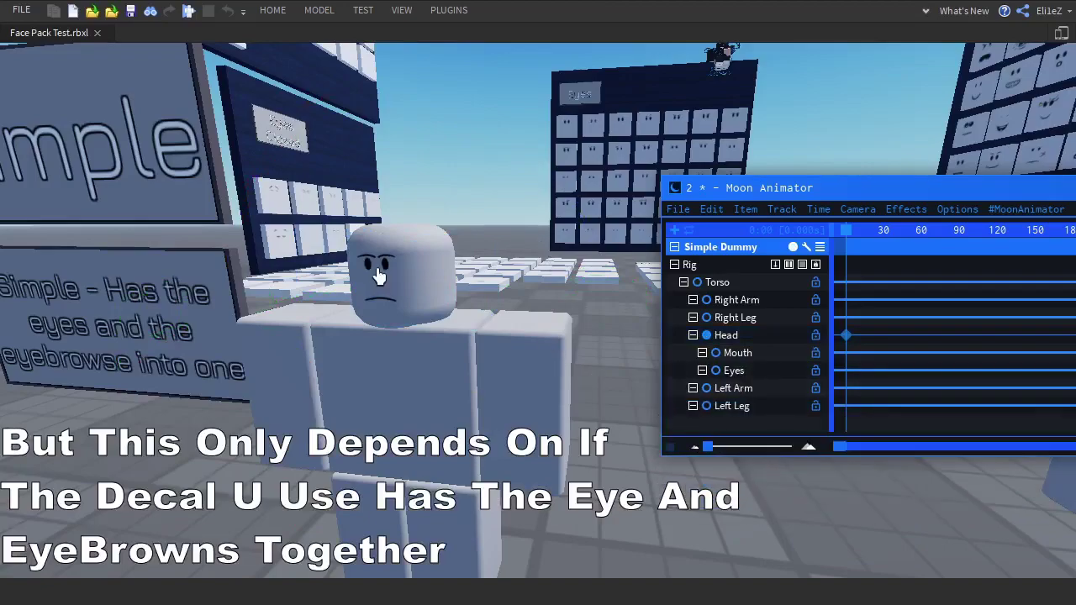
Try moving the Simple Dummy's Eyes part on the head, and delete the Eyes keyframe at frame 0.
{"action": "left_click", "coordinate": [379, 278]}
{"action": "left_click", "coordinate": [772, 374]}
{"action": "mouse_move", "coordinate": [391, 180]}
{"action": "left_mouse_down"}
{"action": "mouse_move", "coordinate": [388, 158]}
{"action": "mouse_move", "coordinate": [398, 183]}
{"action": "left_mouse_up"}
{"action": "left_click_drag", "start_coordinate": [502, 274], "coordinate": [507, 268]}
{"action": "left_click", "coordinate": [846, 370]}
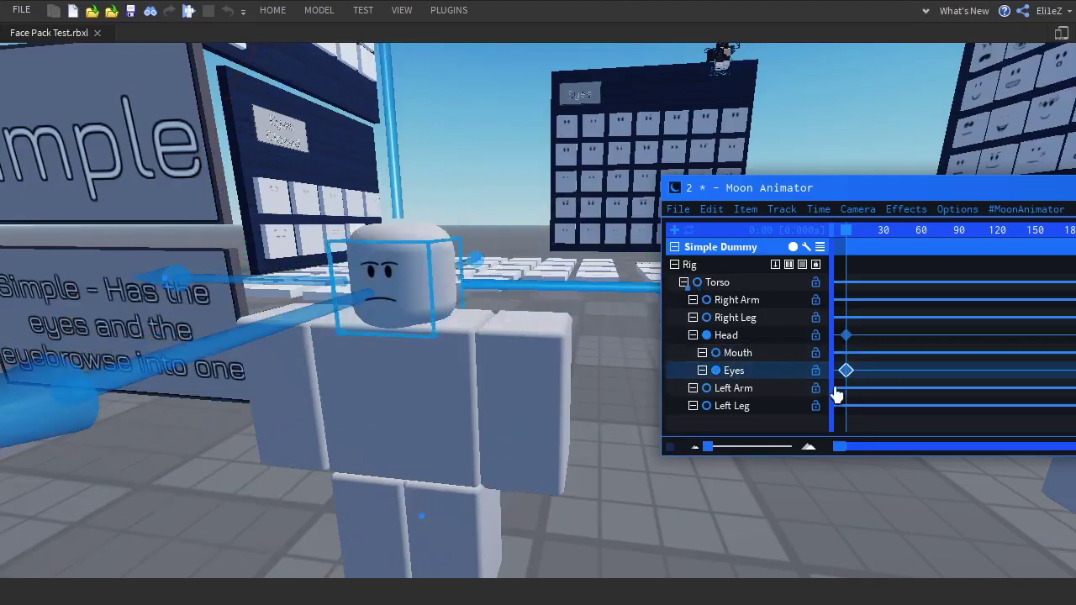
{"action": "key", "text": "Delete"}
Try moving the Simple Dummy's Mouth part around on the face.
{"action": "left_click", "coordinate": [740, 353]}
{"action": "left_click_drag", "start_coordinate": [391, 186], "coordinate": [394, 179]}
{"action": "left_click_drag", "start_coordinate": [504, 268], "coordinate": [526, 283]}
{"action": "left_click_drag", "start_coordinate": [380, 160], "coordinate": [382, 169]}
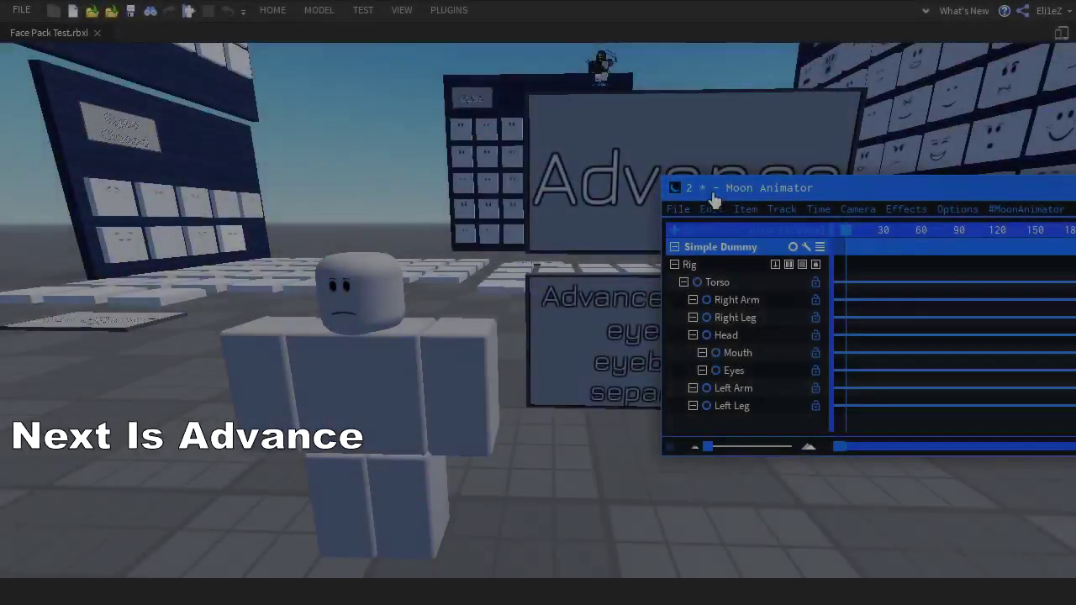
Close the current animation while saving its changes, and create a new animation named tEST.
{"action": "left_click", "coordinate": [677, 209]}
{"action": "left_click", "coordinate": [681, 284]}
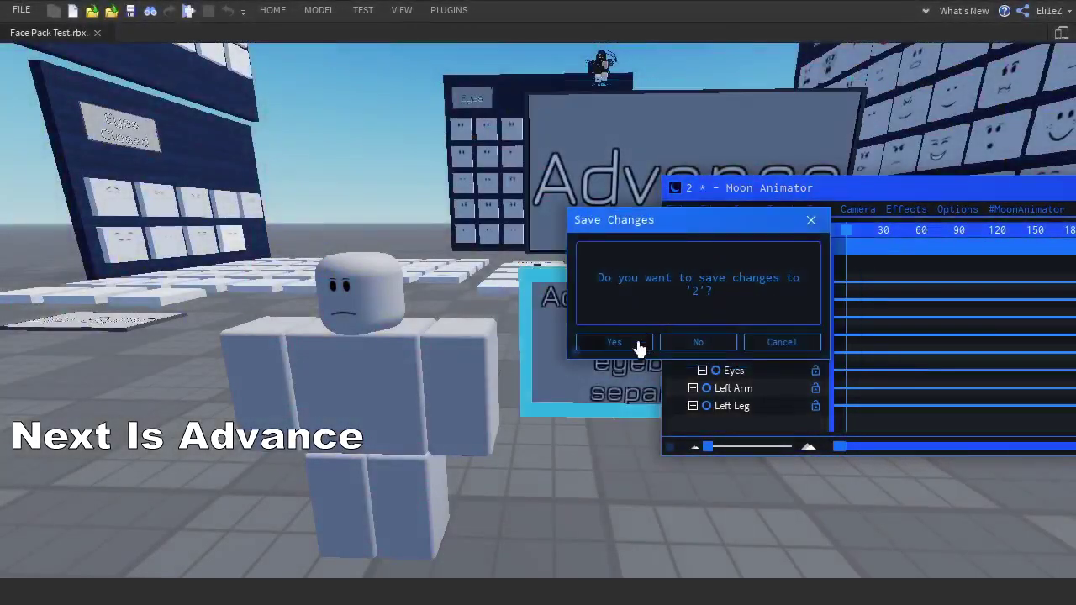
{"action": "left_click", "coordinate": [642, 343]}
{"action": "left_click", "coordinate": [679, 210]}
{"action": "left_click", "coordinate": [694, 243]}
{"action": "type", "text": "tEST"}
{"action": "left_click", "coordinate": [688, 312]}
Add the Advance Dummy rig to the new animation and move the animator window away from the dummy.
{"action": "left_click", "coordinate": [675, 252]}
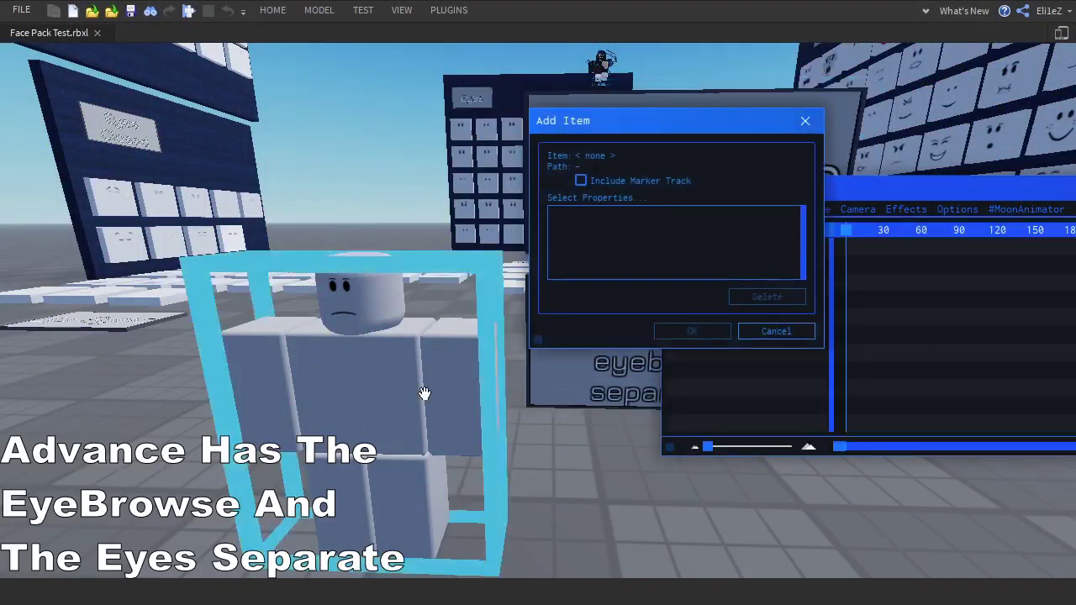
{"action": "left_click", "coordinate": [669, 334]}
{"action": "right_click_drag", "start_coordinate": [542, 363], "coordinate": [542, 363]}
{"action": "key", "text": "w"}
{"action": "scroll", "coordinate": [542, 365], "scroll_direction": "down", "scroll_amount": 3}
{"action": "left_click_drag", "start_coordinate": [668, 190], "coordinate": [877, 216]}
Try moving the Advance Dummy's separate face parts, and undo these movements.
{"action": "left_click", "coordinate": [1013, 414]}
{"action": "left_click_drag", "start_coordinate": [454, 229], "coordinate": [464, 224]}
{"action": "mouse_move", "coordinate": [620, 313]}
{"action": "left_mouse_down"}
{"action": "mouse_move", "coordinate": [607, 312]}
{"action": "mouse_move", "coordinate": [617, 316]}
{"action": "left_mouse_up"}
{"action": "left_click", "coordinate": [966, 381]}
{"action": "left_click_drag", "start_coordinate": [693, 318], "coordinate": [668, 320]}
{"action": "key", "text": "ctrl+z"}
{"action": "key", "text": "ctrl+z"}
{"action": "key", "text": "ctrl+z"}
{"action": "key", "text": "ctrl+z"}
{"action": "key", "text": "ctrl+z"}
Close the current animation and create a new one of type Animation named Test.
{"action": "left_click_drag", "start_coordinate": [935, 220], "coordinate": [560, 236]}
{"action": "left_click", "coordinate": [542, 255]}
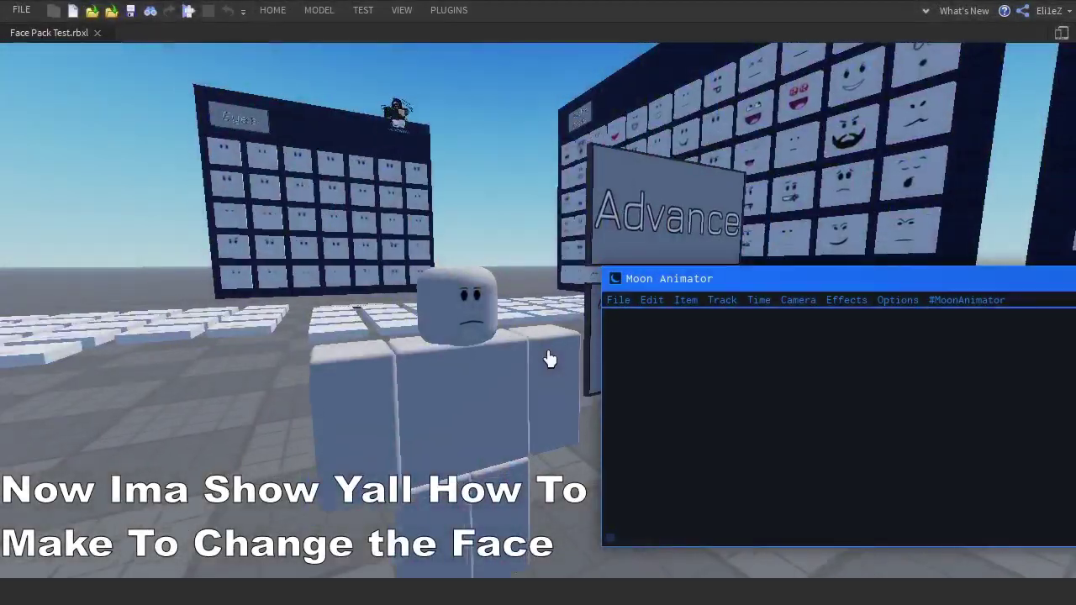
{"action": "key", "text": "s"}
{"action": "right_click_drag", "start_coordinate": [549, 359], "coordinate": [550, 358]}
{"action": "key", "text": "a"}
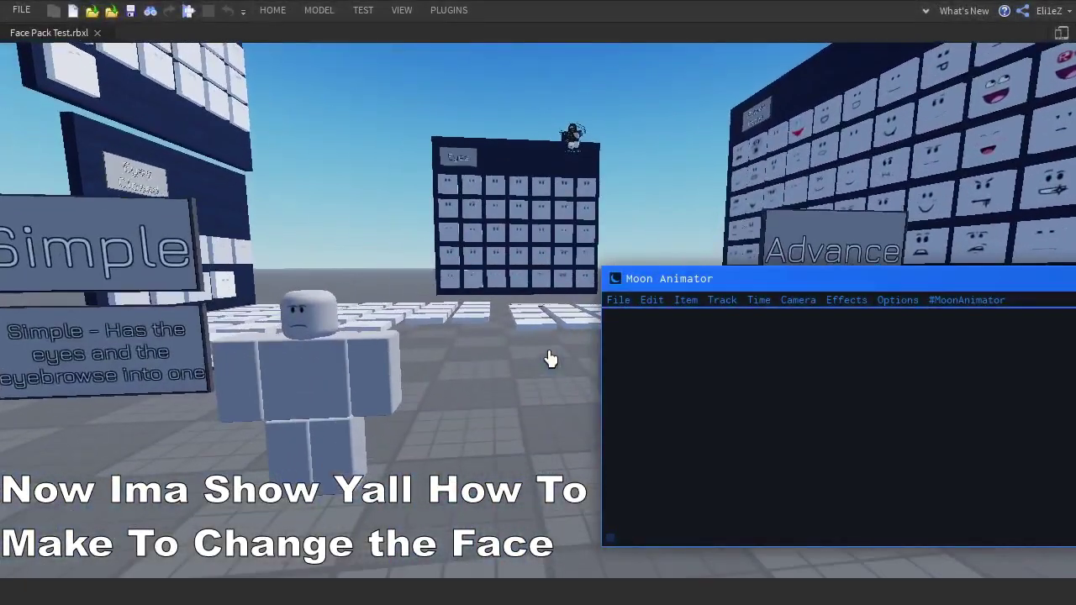
{"action": "left_click", "coordinate": [611, 309]}
{"action": "left_click", "coordinate": [629, 338]}
{"action": "left_click", "coordinate": [623, 363]}
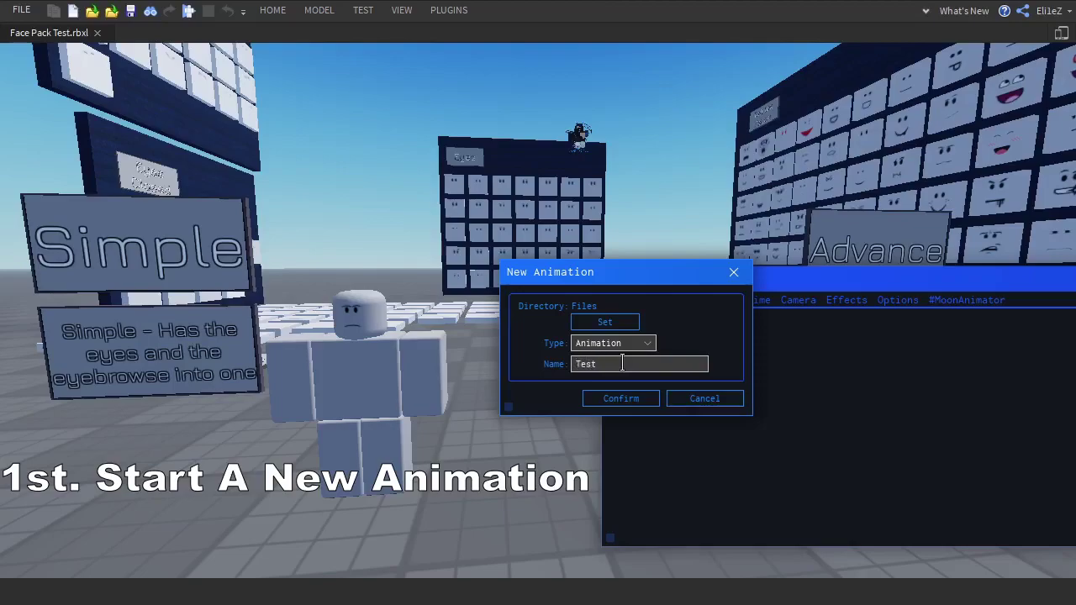
{"action": "left_click", "coordinate": [622, 398]}
Add the Simple Dummy rig to the Test animation and move the animator window beside the dummy.
{"action": "left_click", "coordinate": [616, 329]}
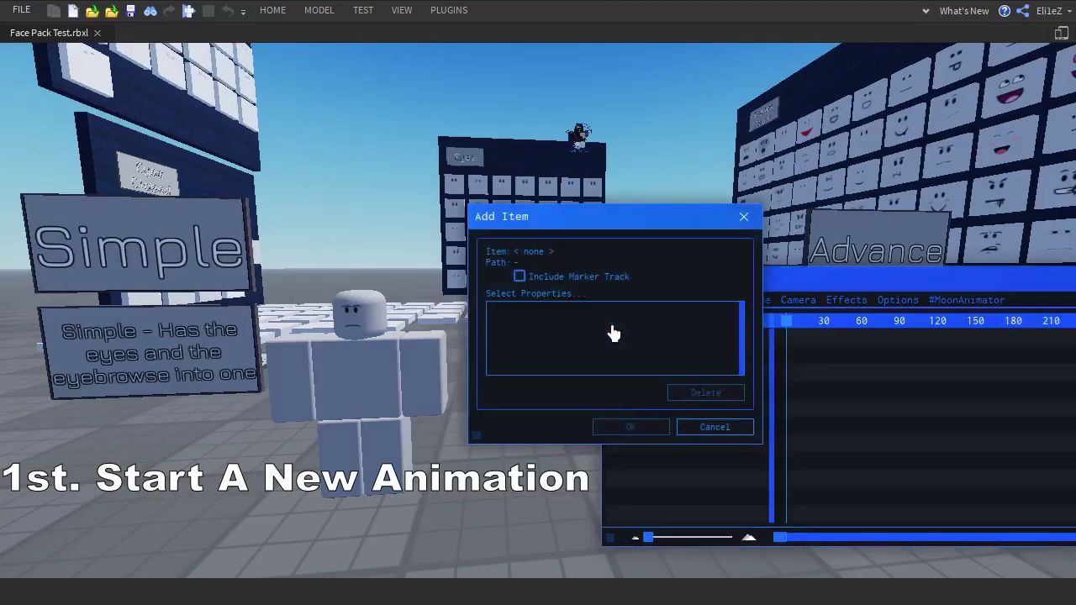
{"action": "left_click", "coordinate": [359, 346]}
{"action": "left_click", "coordinate": [603, 432]}
{"action": "left_click_drag", "start_coordinate": [648, 283], "coordinate": [538, 155]}
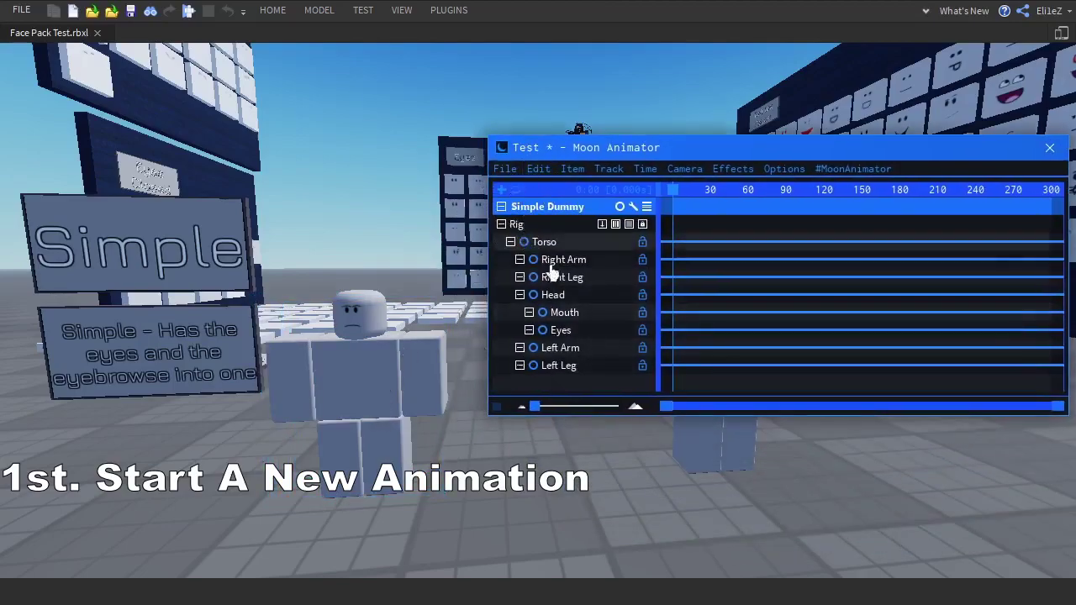
Show the Explorer and select the Simple Dummy model in it.
{"action": "left_click", "coordinate": [402, 10]}
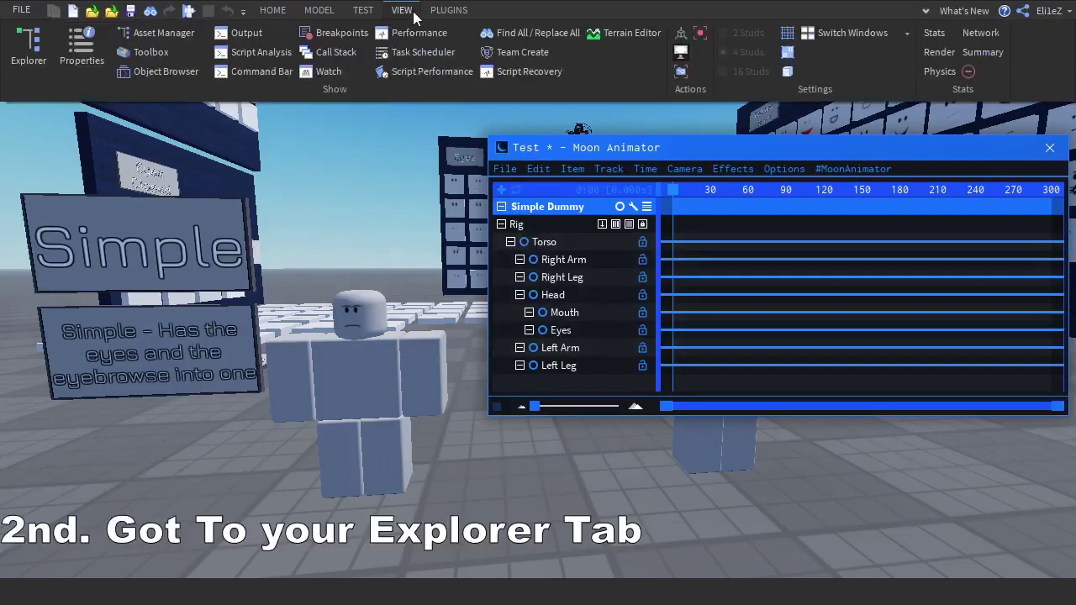
{"action": "left_click", "coordinate": [25, 53]}
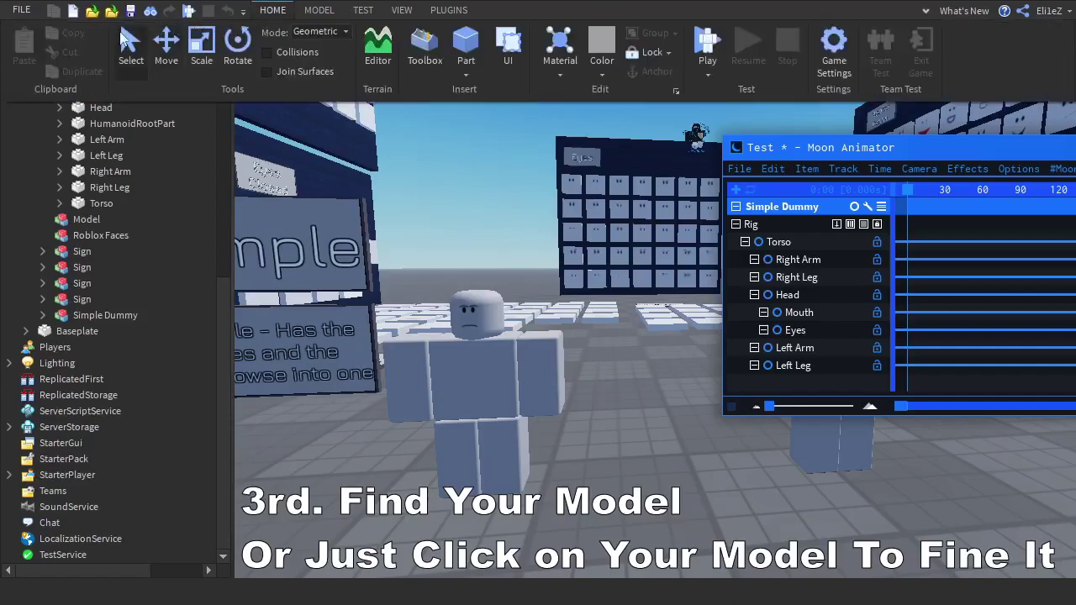
{"action": "left_click", "coordinate": [147, 315]}
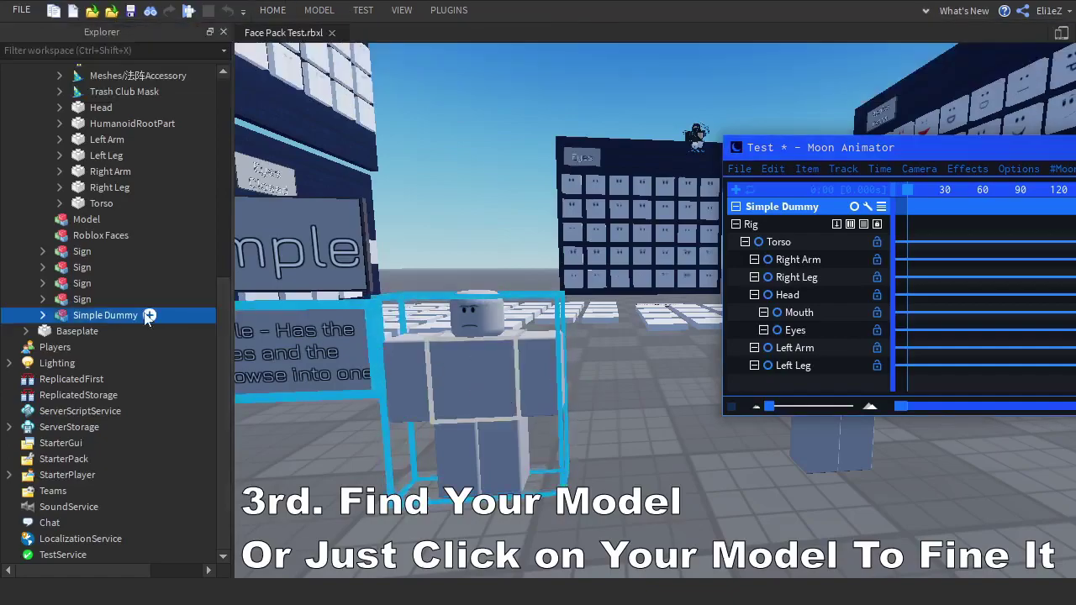
Rename the face decal inside the Eyes part of the Simple Dummy's Head as Eyes.
{"action": "left_click", "coordinate": [42, 315]}
{"action": "left_click", "coordinate": [92, 348]}
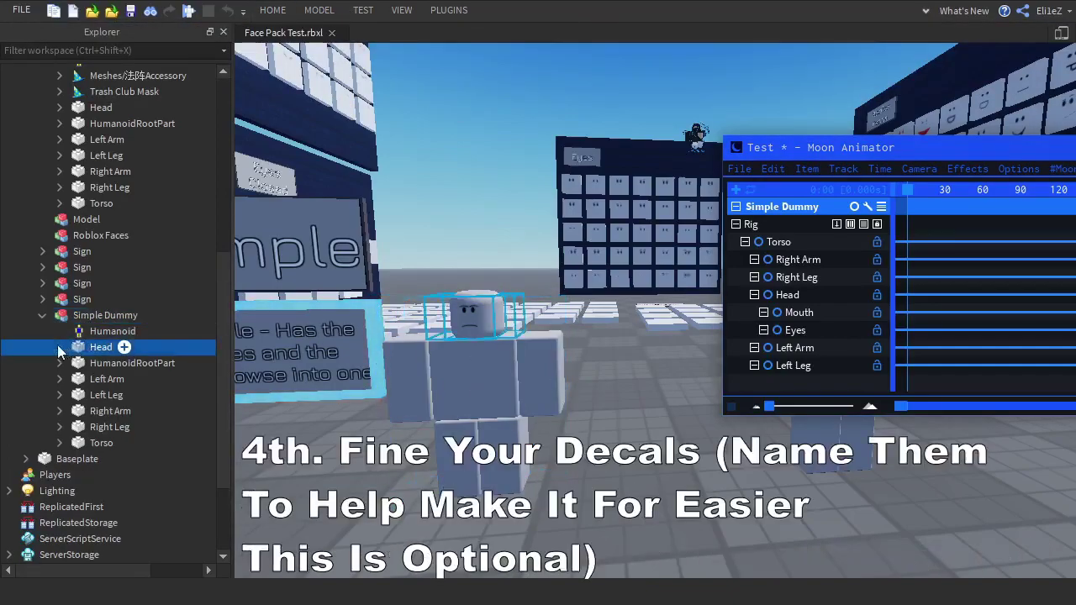
{"action": "left_click", "coordinate": [59, 347]}
{"action": "scroll", "coordinate": [97, 362], "scroll_direction": "down", "scroll_amount": 2}
{"action": "left_click", "coordinate": [77, 353]}
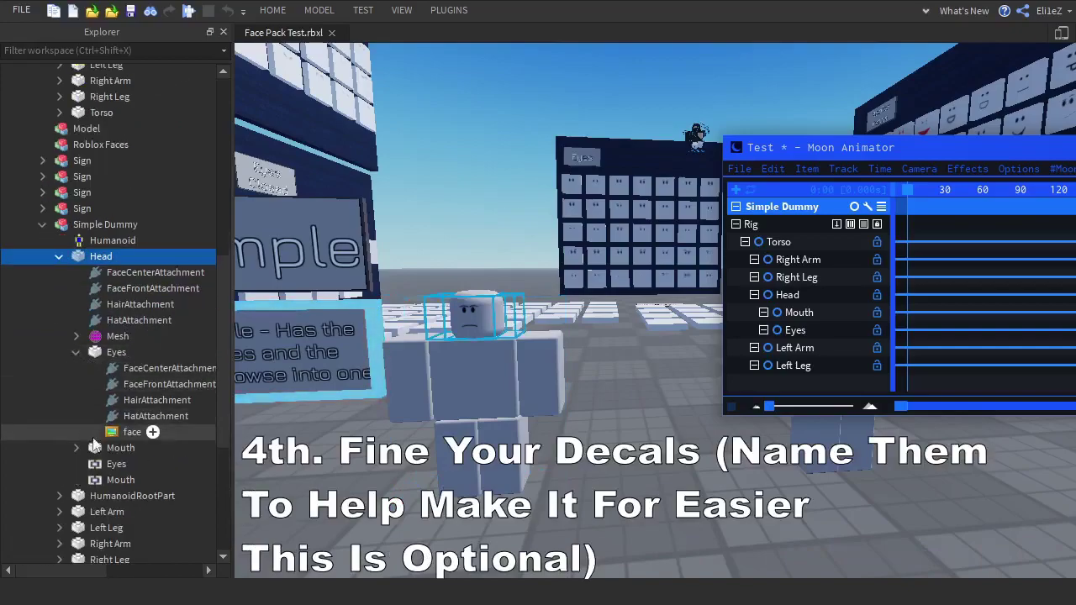
{"action": "left_click", "coordinate": [132, 432]}
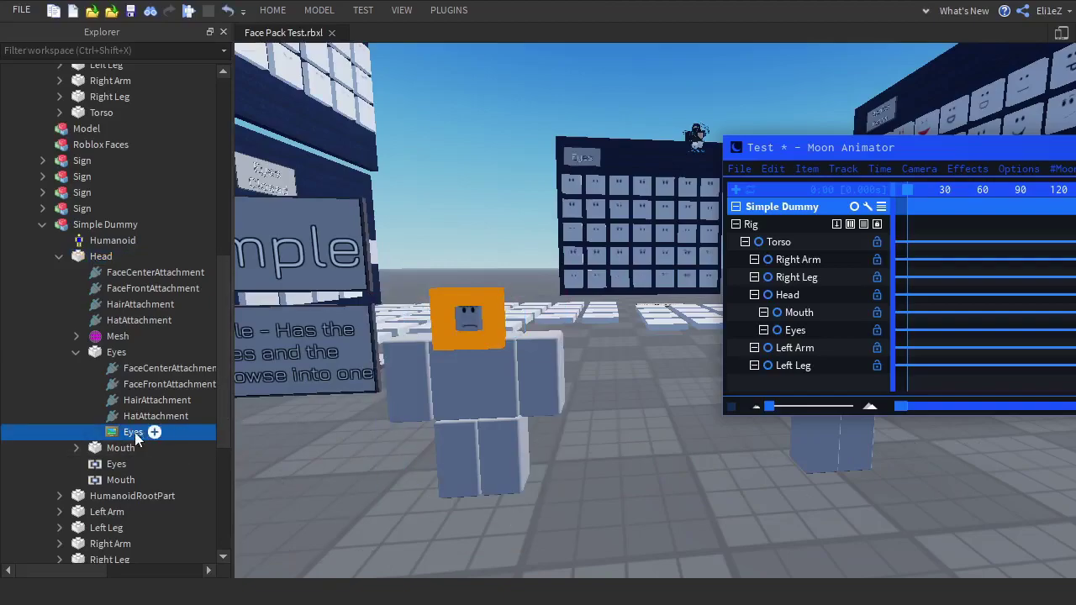
Rename the decal inside the Mouth part of the Simple Dummy's Head as Mouth.
{"action": "left_click", "coordinate": [76, 448]}
{"action": "scroll", "coordinate": [109, 462], "scroll_direction": "down", "scroll_amount": 1}
{"action": "left_click", "coordinate": [135, 482]}
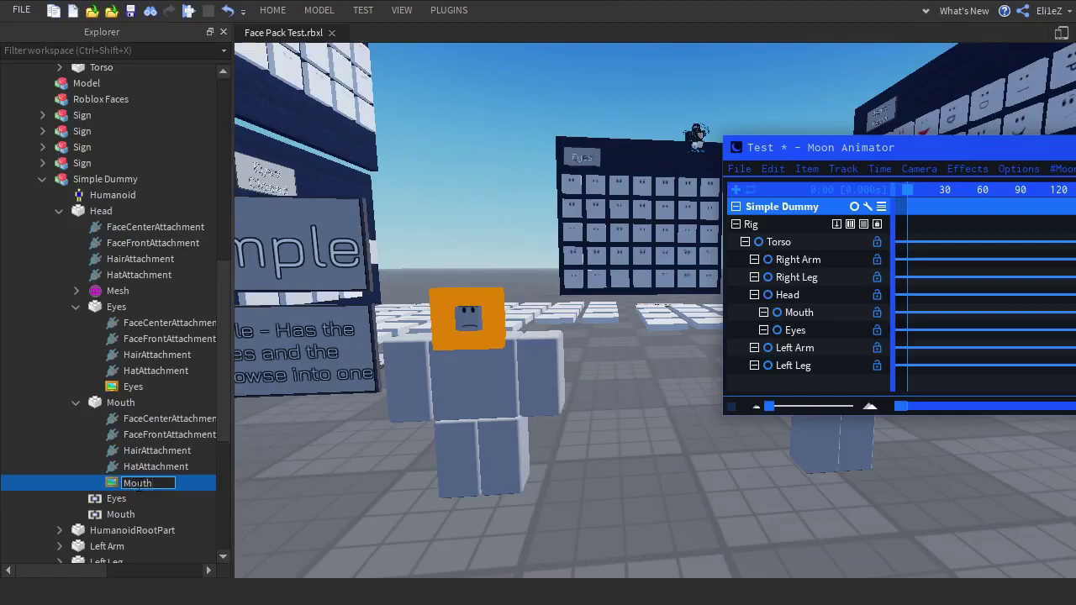
{"action": "left_click", "coordinate": [709, 259]}
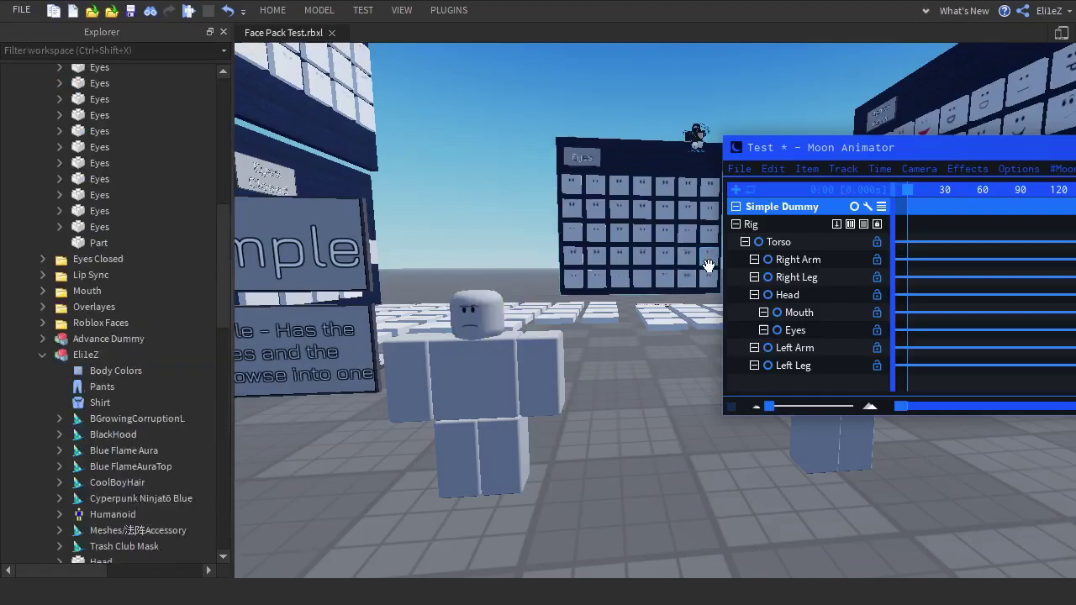
Add the Eyes decal inside the Simple Dummy's head to the animation with only its Texture property.
{"action": "left_click", "coordinate": [534, 425]}
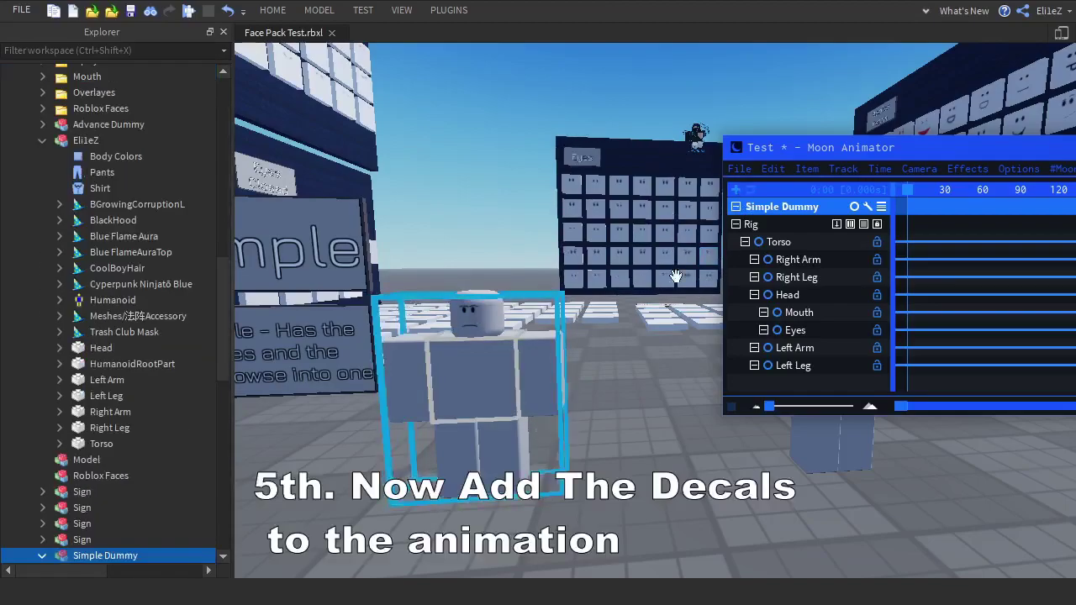
{"action": "left_click", "coordinate": [734, 191]}
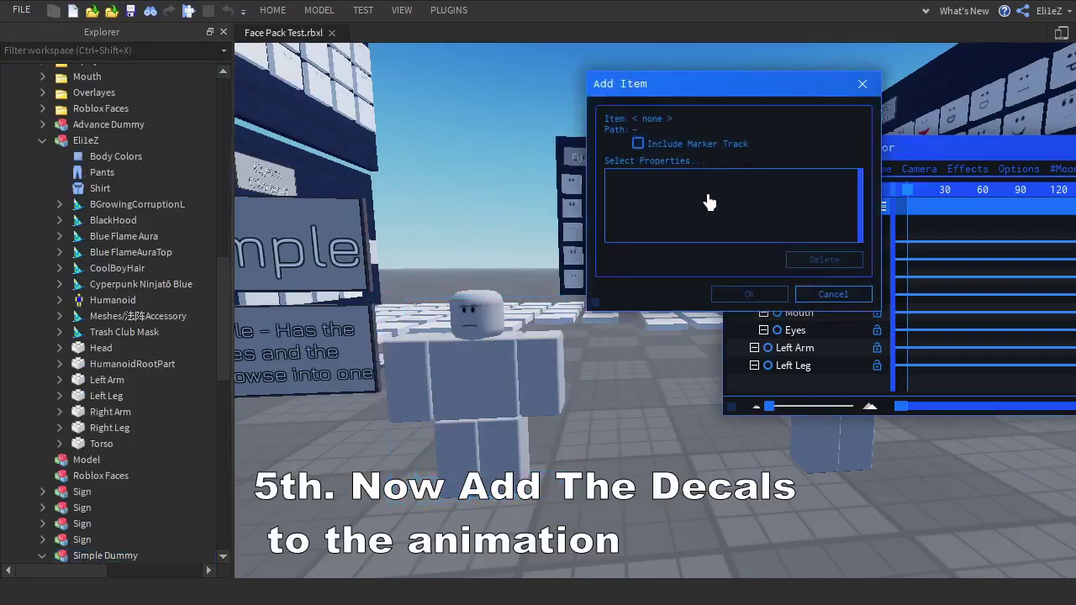
{"action": "left_click", "coordinate": [423, 381]}
{"action": "scroll", "coordinate": [72, 444], "scroll_direction": "down", "scroll_amount": 5}
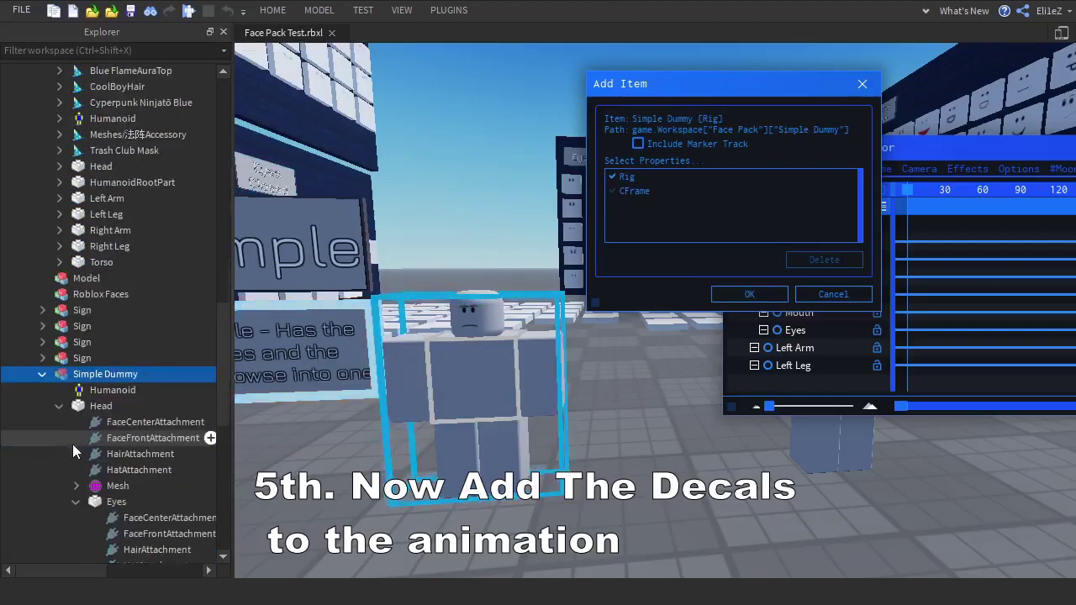
{"action": "left_click", "coordinate": [84, 408]}
{"action": "scroll", "coordinate": [84, 412], "scroll_direction": "down", "scroll_amount": 2}
{"action": "left_click", "coordinate": [109, 411]}
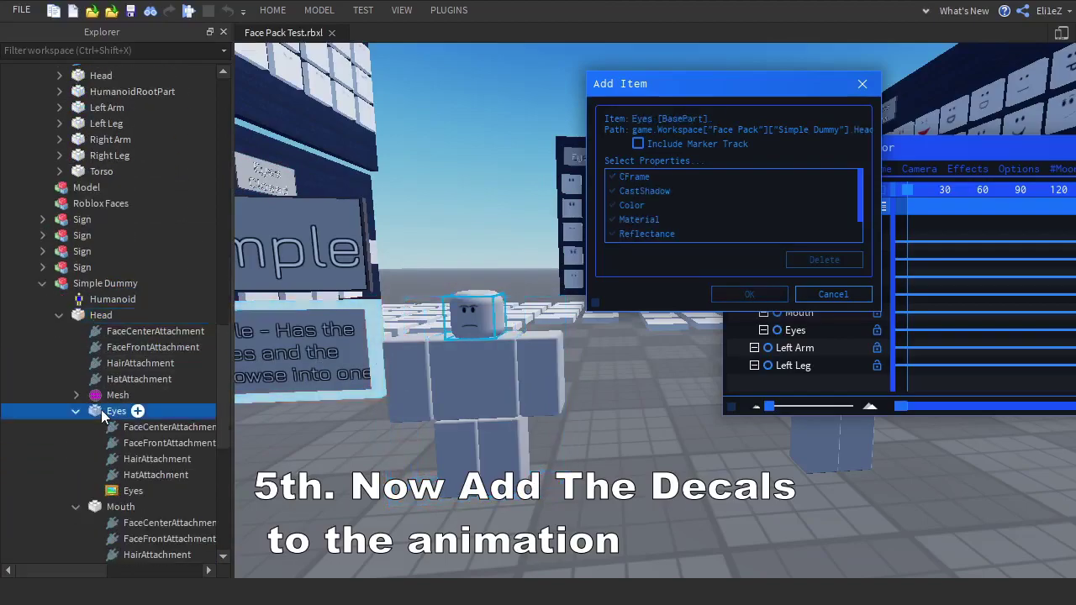
{"action": "scroll", "coordinate": [99, 413], "scroll_direction": "down", "scroll_amount": 1}
{"action": "left_click", "coordinate": [128, 447]}
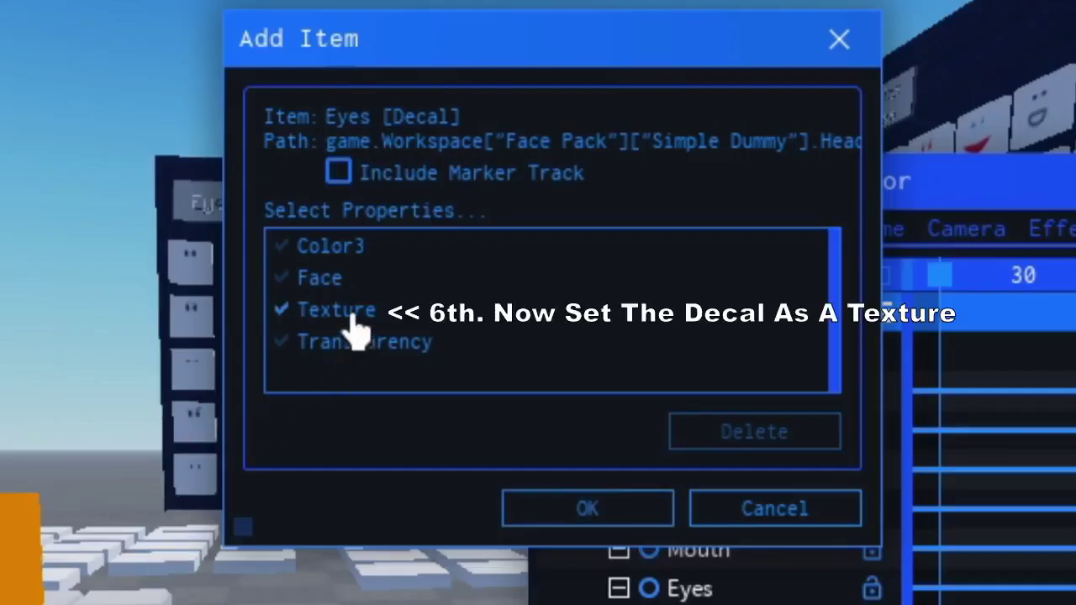
{"action": "left_click", "coordinate": [515, 523]}
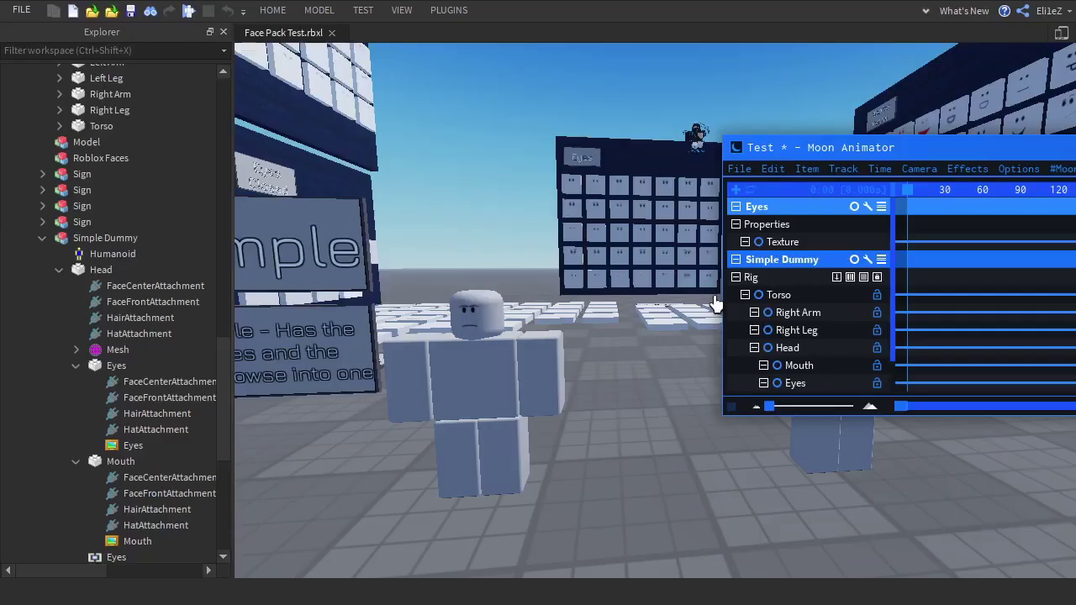
Add the Mouth decal inside the Simple Dummy's head to the animation with its Texture property.
{"action": "left_click", "coordinate": [733, 190]}
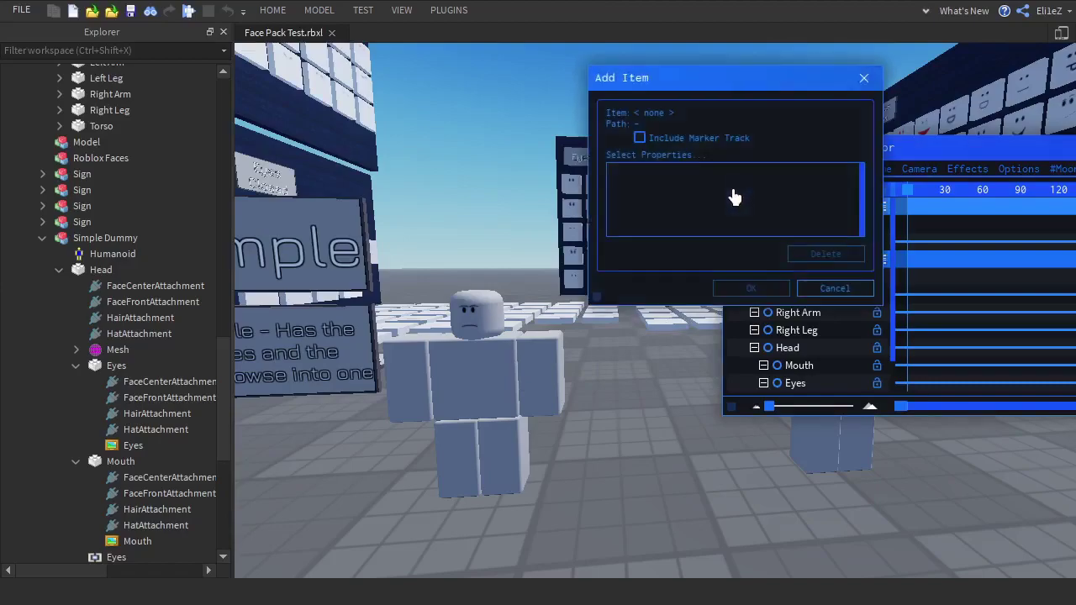
{"action": "left_click", "coordinate": [148, 542]}
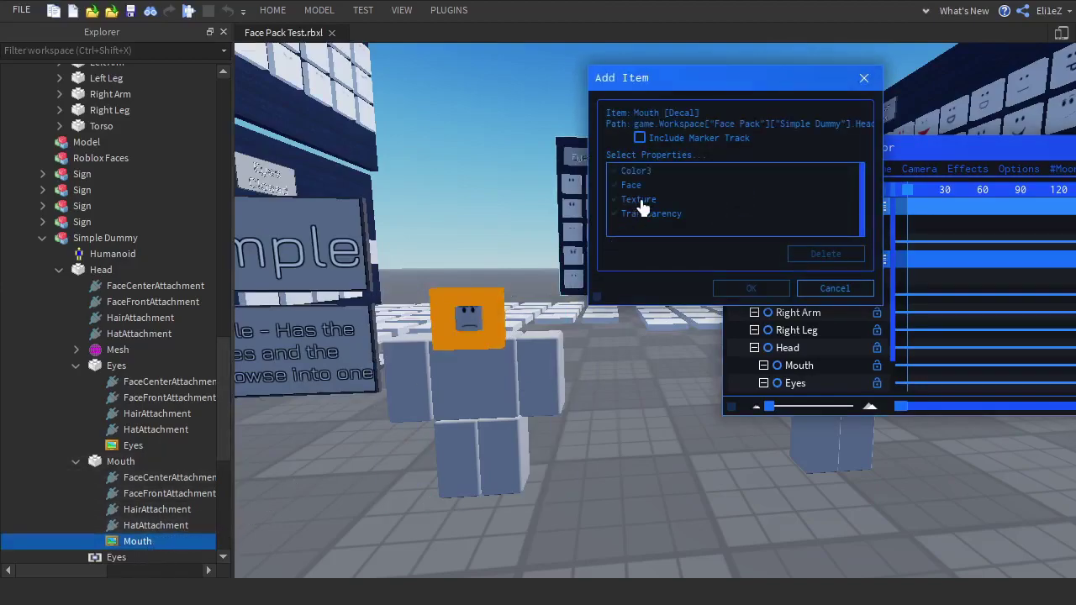
{"action": "left_click", "coordinate": [737, 290]}
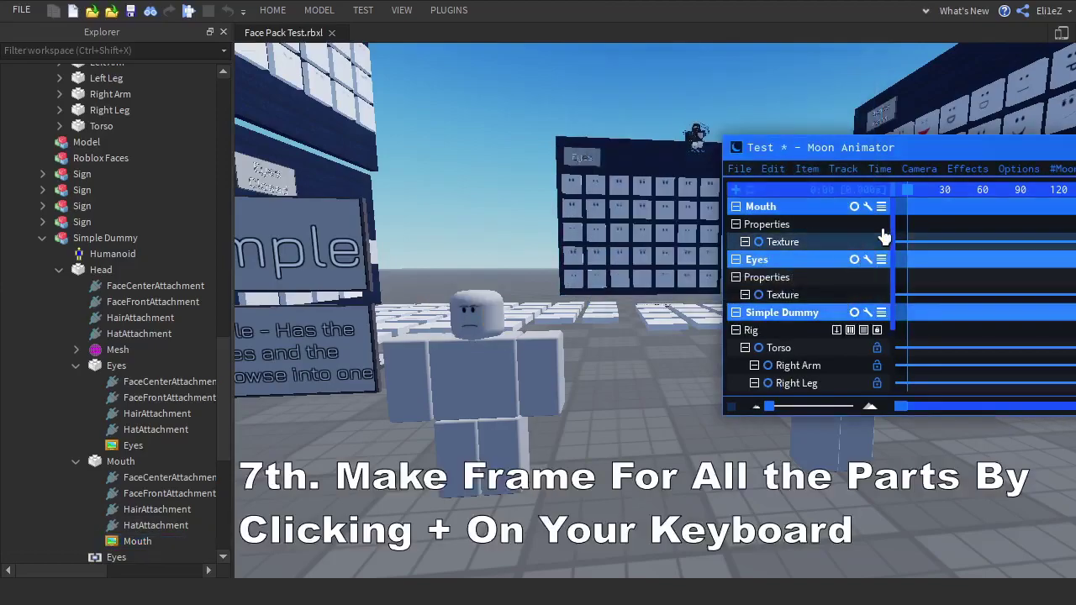
Add keyframes at frame 0 to both Texture tracks and every Simple Dummy part, and enlarge the animator window to show all tracks.
{"action": "key", "text": "plus"}
{"action": "left_click_drag", "start_coordinate": [896, 296], "coordinate": [904, 368]}
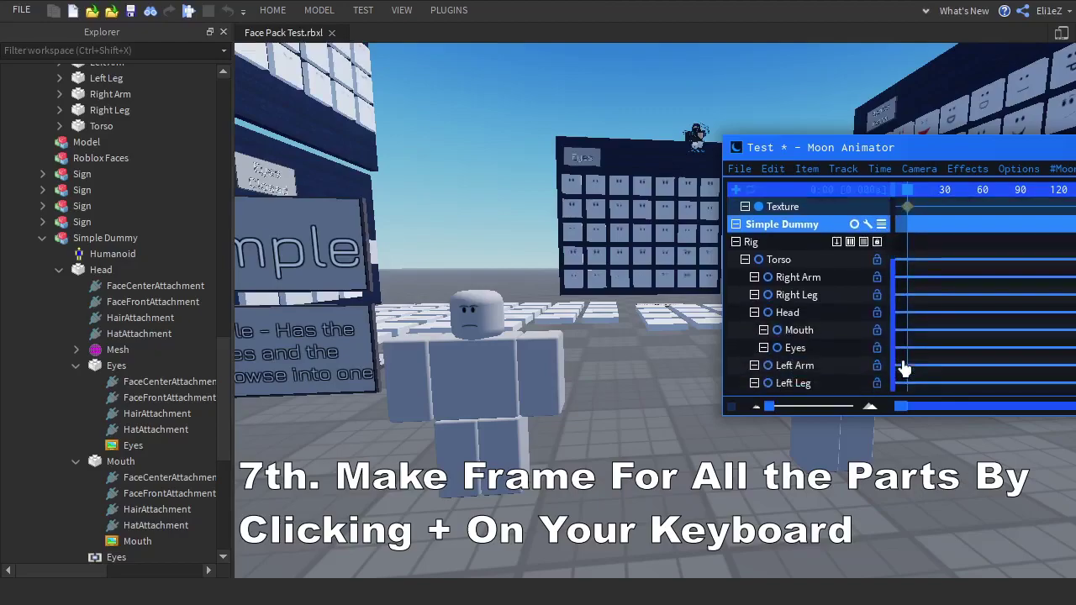
{"action": "left_click", "coordinate": [806, 346]}
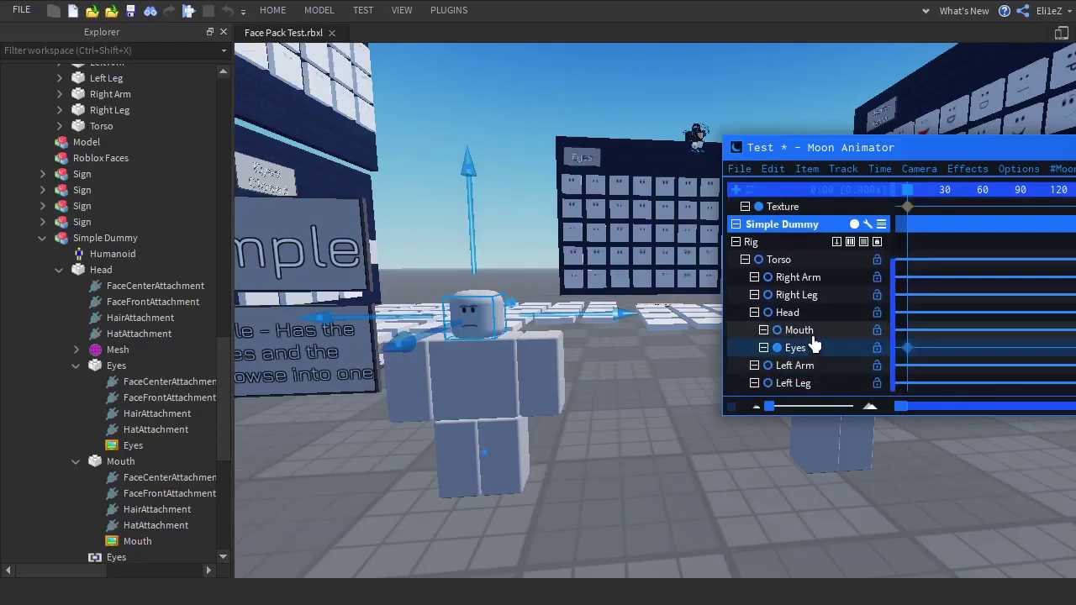
{"action": "left_click", "coordinate": [790, 249]}
{"action": "key", "text": "plus"}
{"action": "left_click", "coordinate": [924, 296]}
{"action": "left_click_drag", "start_coordinate": [822, 152], "coordinate": [717, 88]}
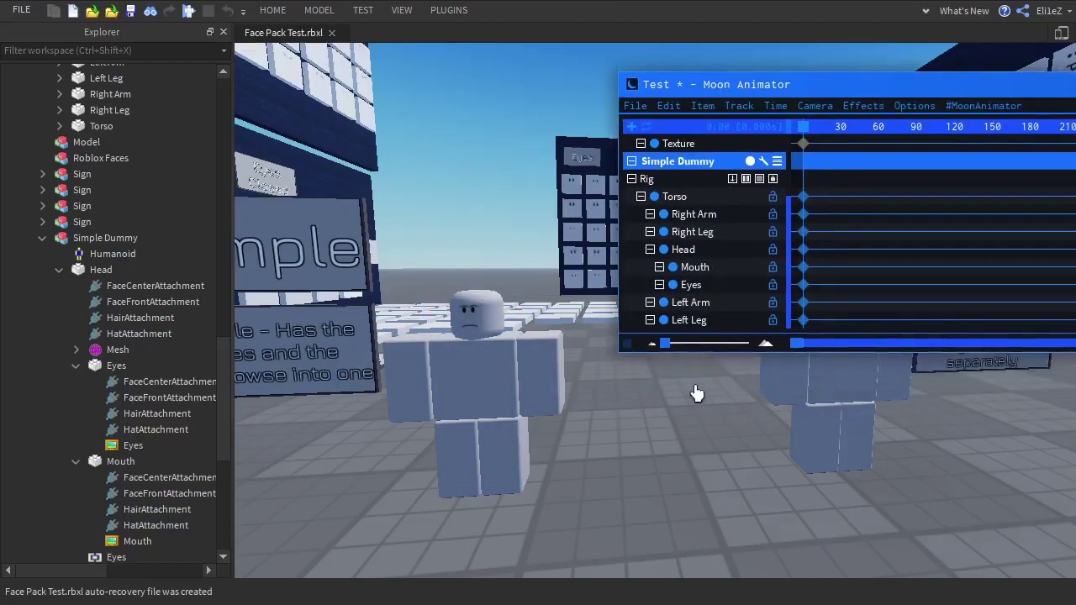
{"action": "left_click_drag", "start_coordinate": [698, 359], "coordinate": [711, 455]}
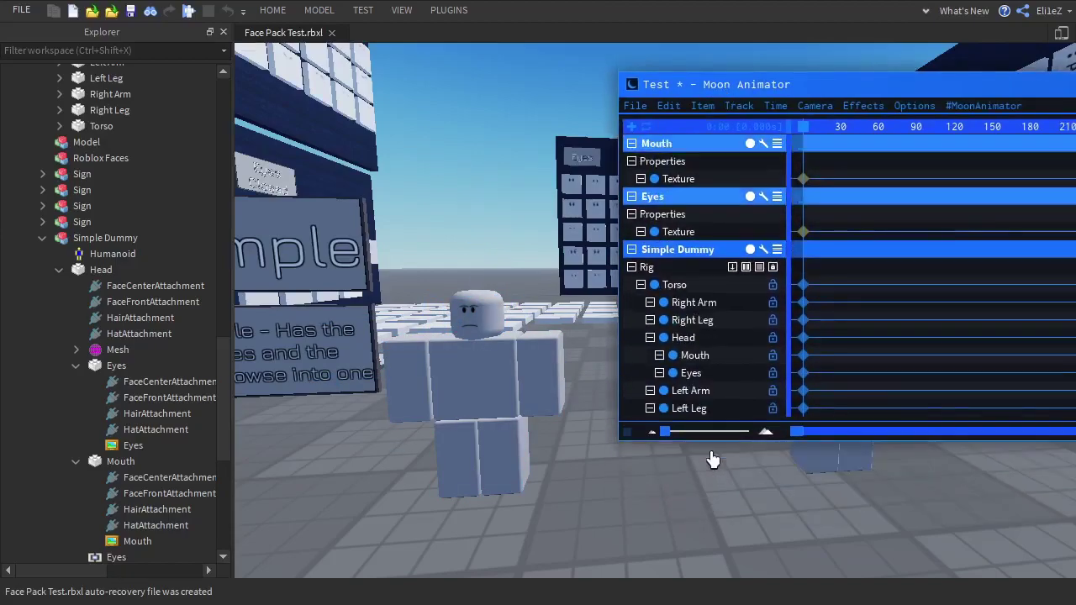
Hide the Explorer and show the Properties window.
{"action": "left_click", "coordinate": [224, 32]}
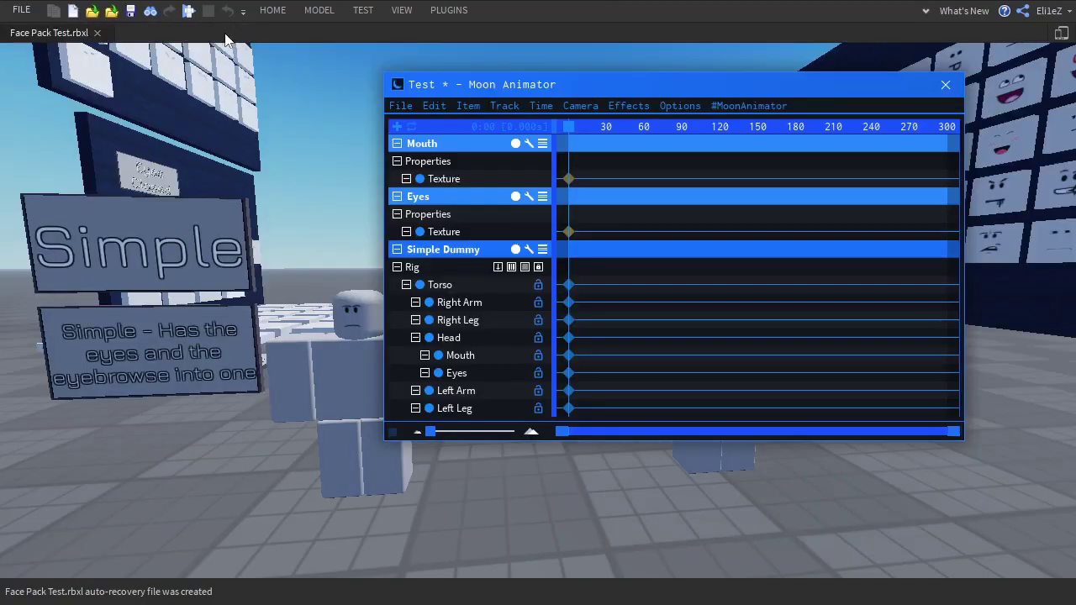
{"action": "left_click", "coordinate": [409, 9]}
{"action": "left_click", "coordinate": [82, 50]}
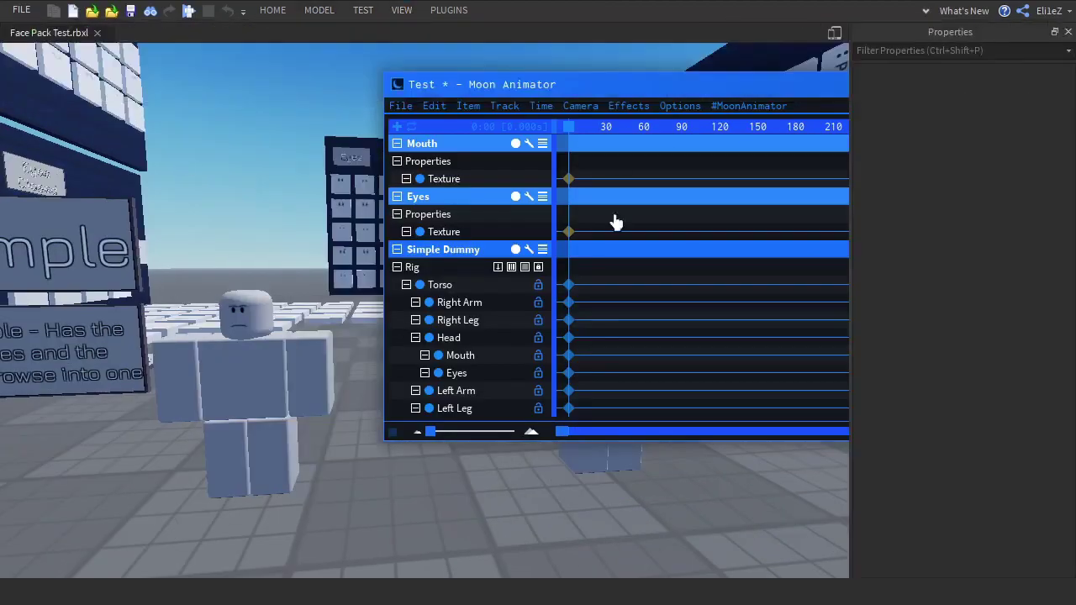
Frame the dummy's face closely and add the Camera to the animation with CFrame and FieldOfView keyframes at frame 0.
{"action": "mouse_move", "coordinate": [616, 88]}
{"action": "left_mouse_down"}
{"action": "mouse_move", "coordinate": [600, 81]}
{"action": "mouse_move", "coordinate": [618, 67]}
{"action": "left_mouse_up"}
{"action": "key", "text": "w"}
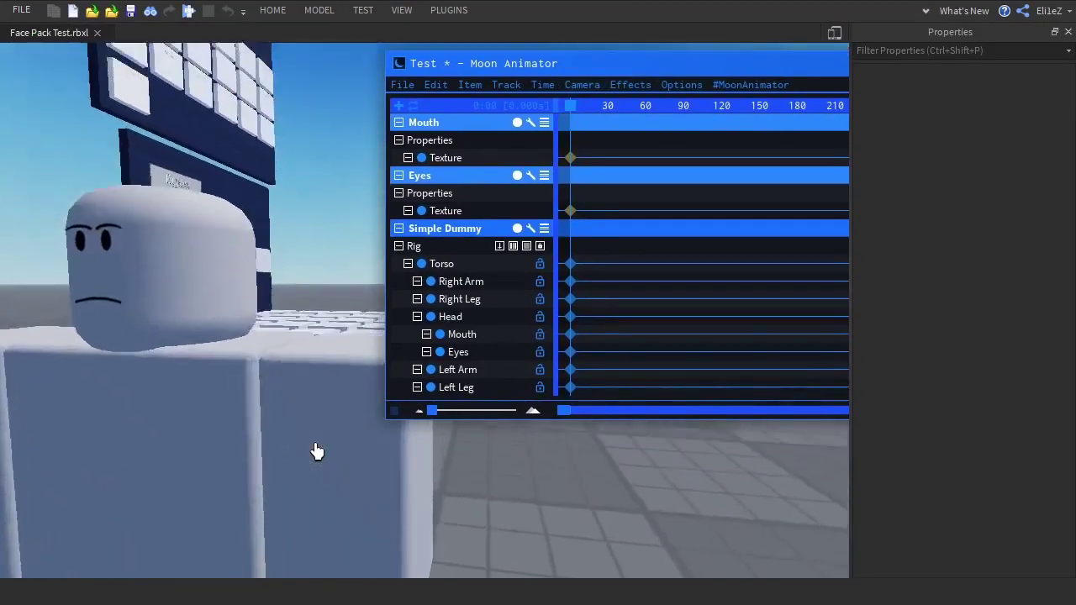
{"action": "key", "text": "s"}
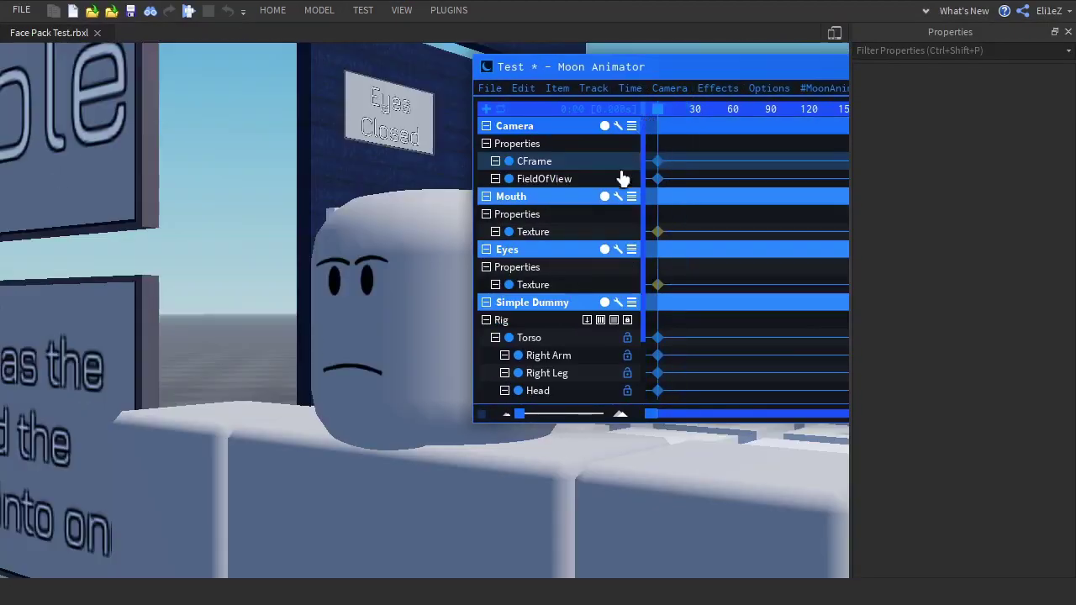
Save the Test animation in Moon Animator.
{"action": "scroll", "coordinate": [384, 365], "scroll_direction": "down", "scroll_amount": 5}
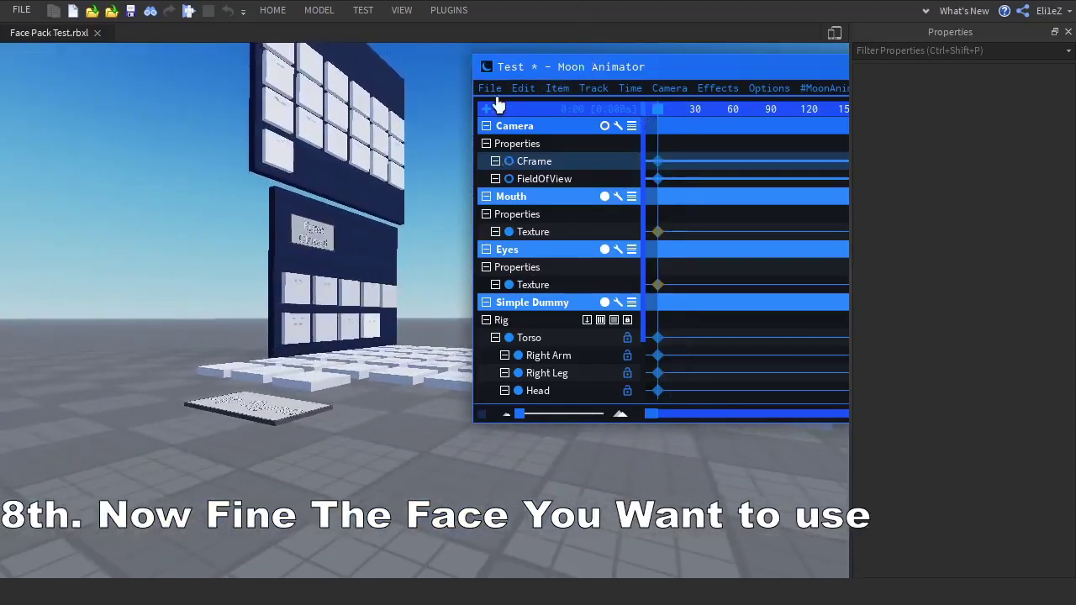
{"action": "left_click", "coordinate": [490, 88]}
{"action": "left_click", "coordinate": [501, 107]}
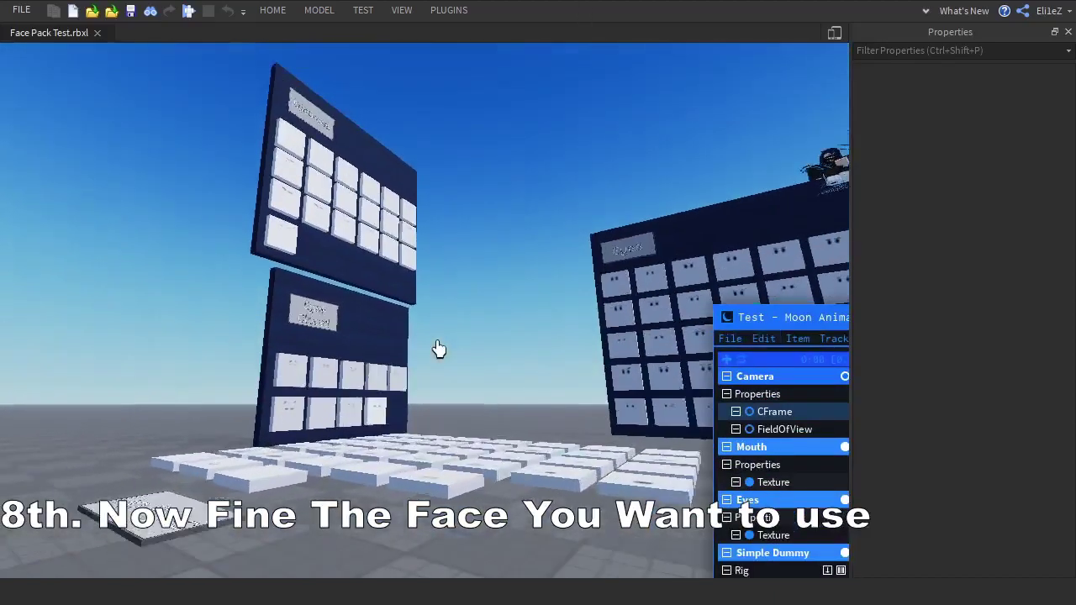
Pick the Default Eyes decal on the Eyes board and select the ID number in its Texture property.
{"action": "key", "text": "w"}
{"action": "key", "text": "s"}
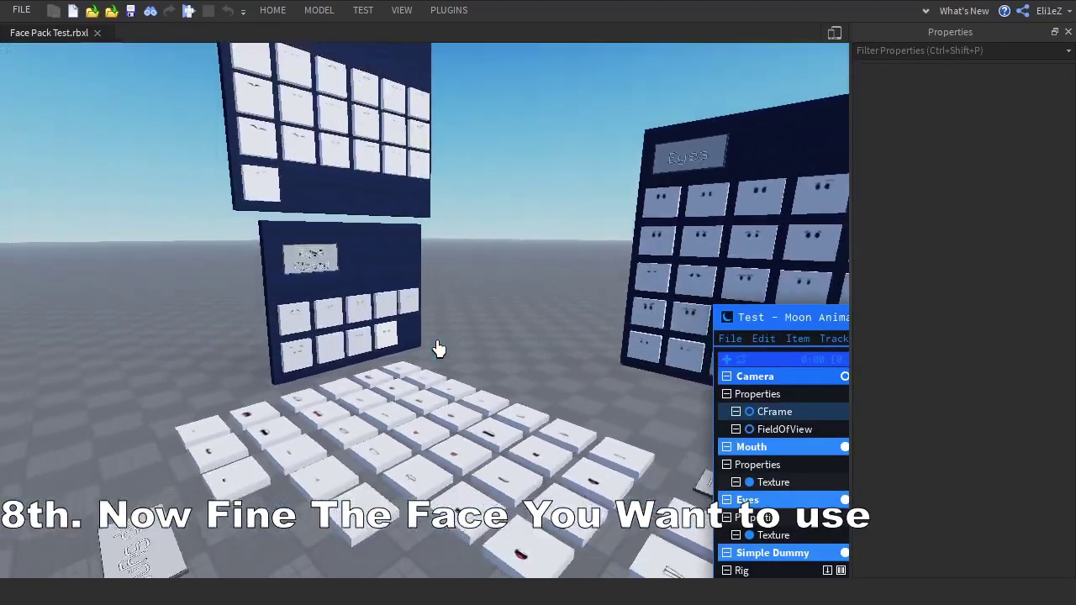
{"action": "left_click_drag", "start_coordinate": [769, 318], "coordinate": [511, 210]}
{"action": "right_click_drag", "start_coordinate": [407, 339], "coordinate": [437, 338]}
{"action": "left_click_drag", "start_coordinate": [483, 212], "coordinate": [570, 233]}
{"action": "key", "text": "w"}
{"action": "key", "text": "d"}
{"action": "left_click", "coordinate": [269, 11]}
{"action": "left_click", "coordinate": [131, 67]}
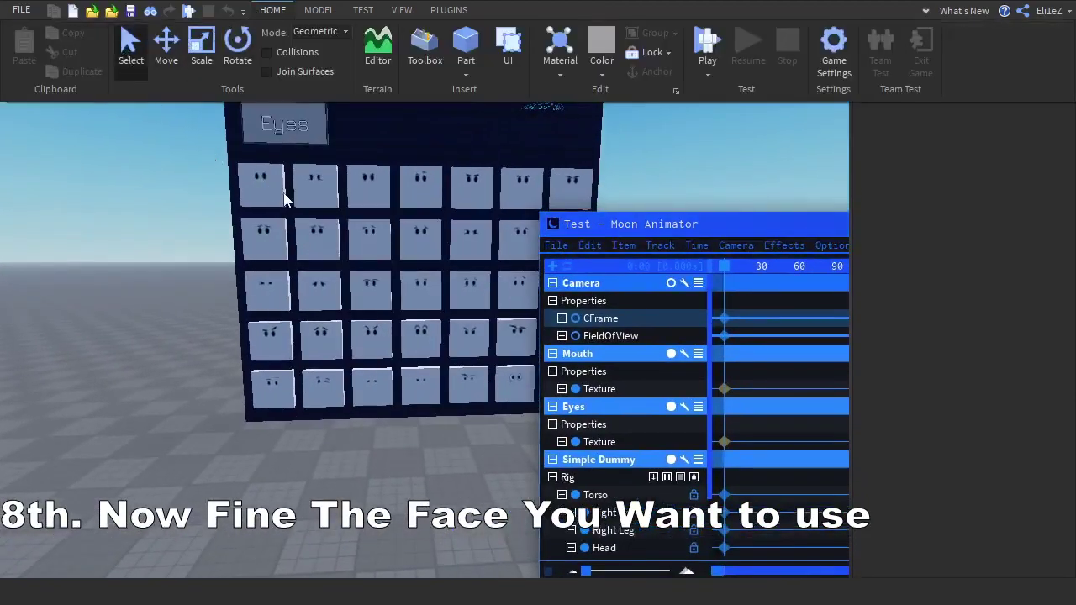
{"action": "left_click", "coordinate": [277, 194]}
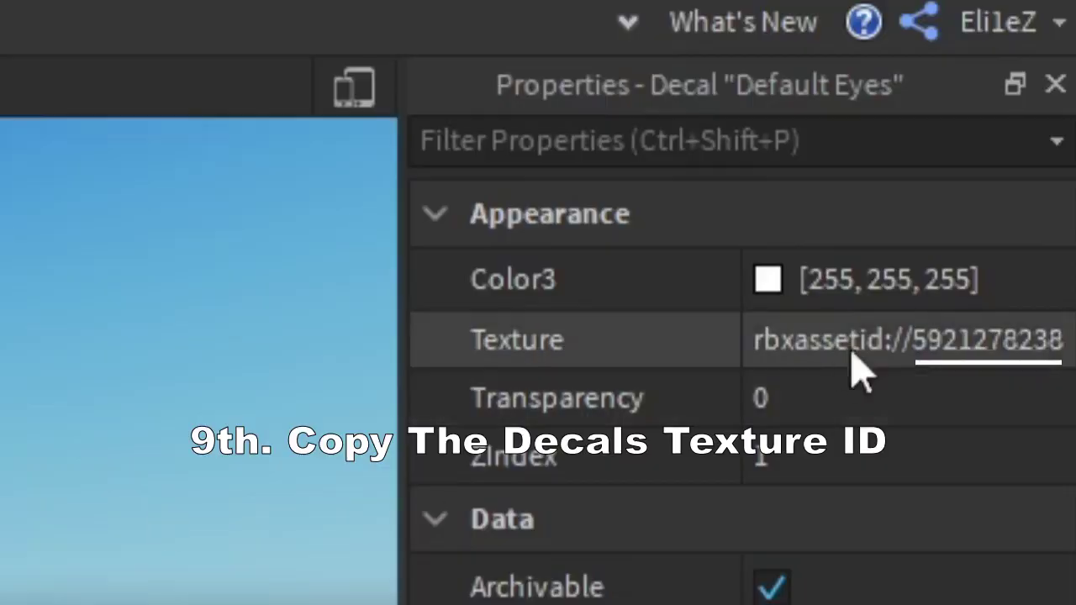
{"action": "double_click", "coordinate": [963, 341]}
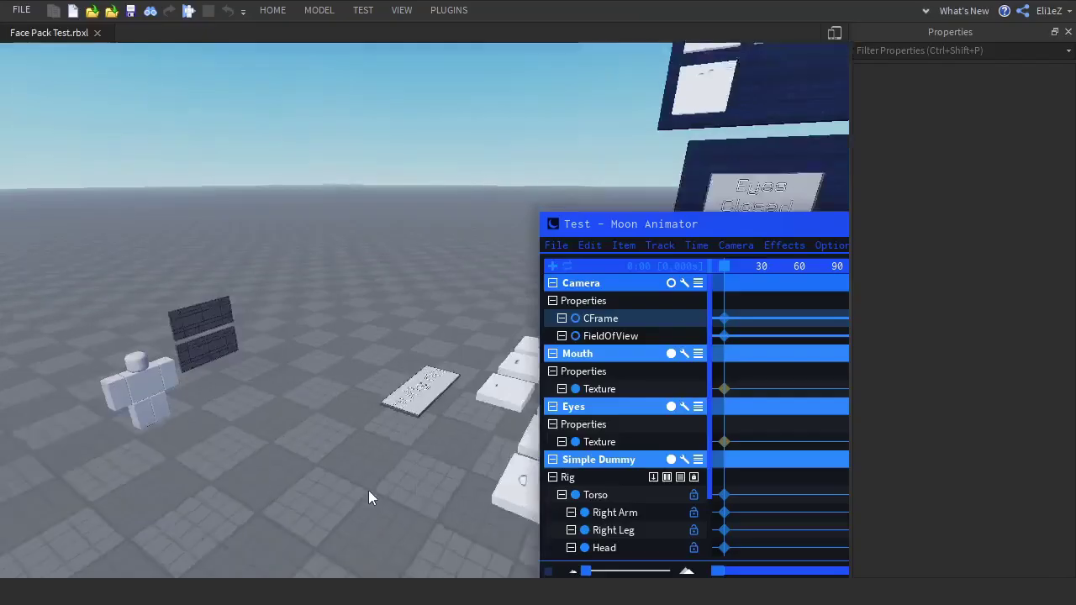
Select the Default Eyes decal on the first block of the Eyes board and copy its texture ID number.
{"action": "key", "text": "w"}
{"action": "right_click_drag", "start_coordinate": [368, 490], "coordinate": [392, 484]}
{"action": "key", "text": "s"}
{"action": "key", "text": "w"}
{"action": "right_click_drag", "start_coordinate": [412, 352], "coordinate": [413, 346]}
{"action": "key", "text": "s"}
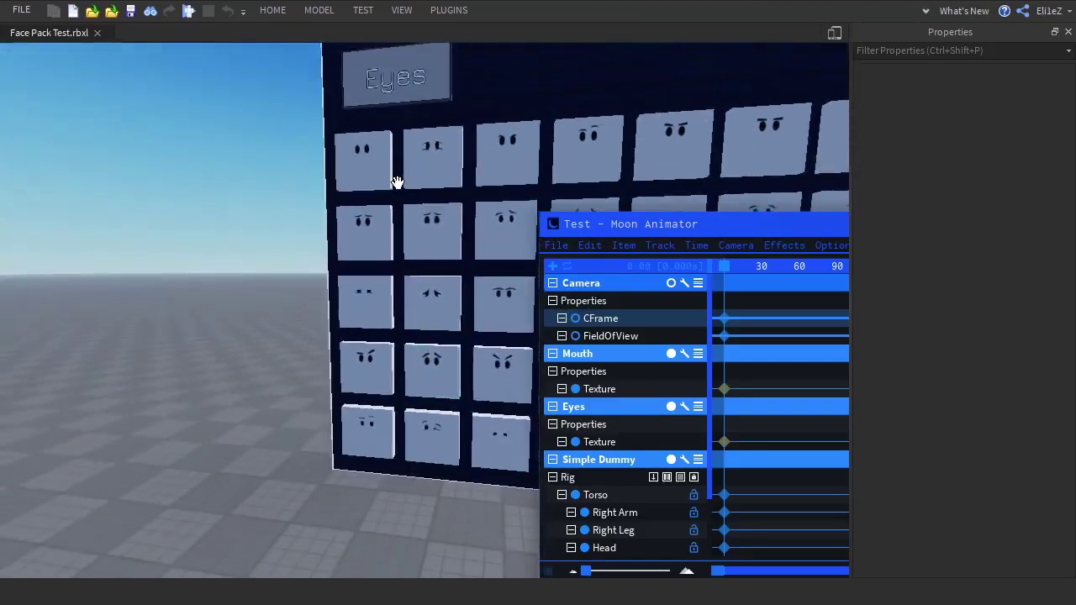
{"action": "left_click", "coordinate": [380, 174]}
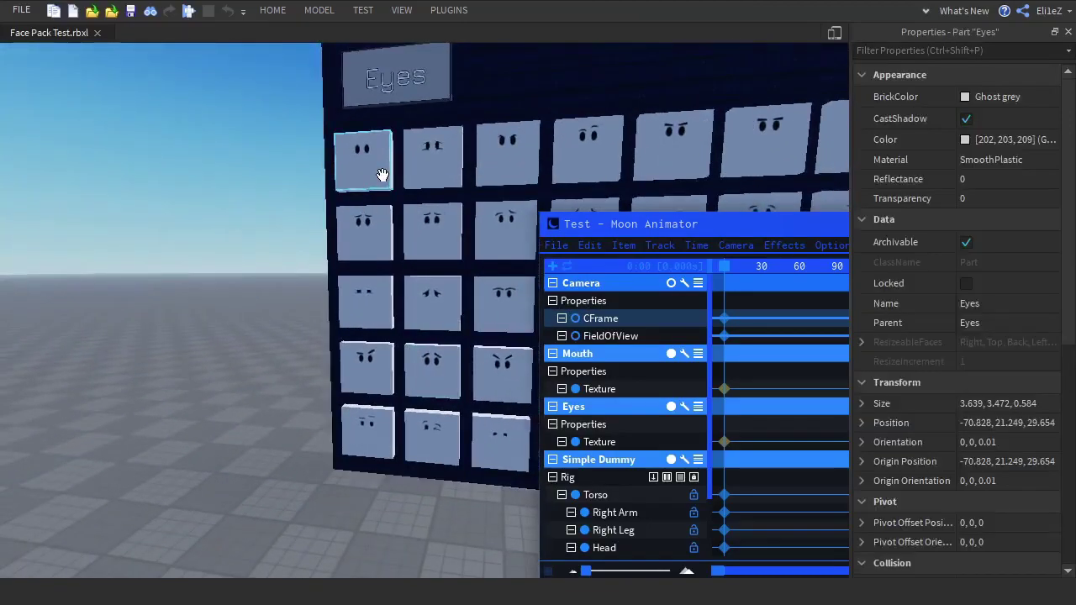
{"action": "left_click", "coordinate": [381, 175]}
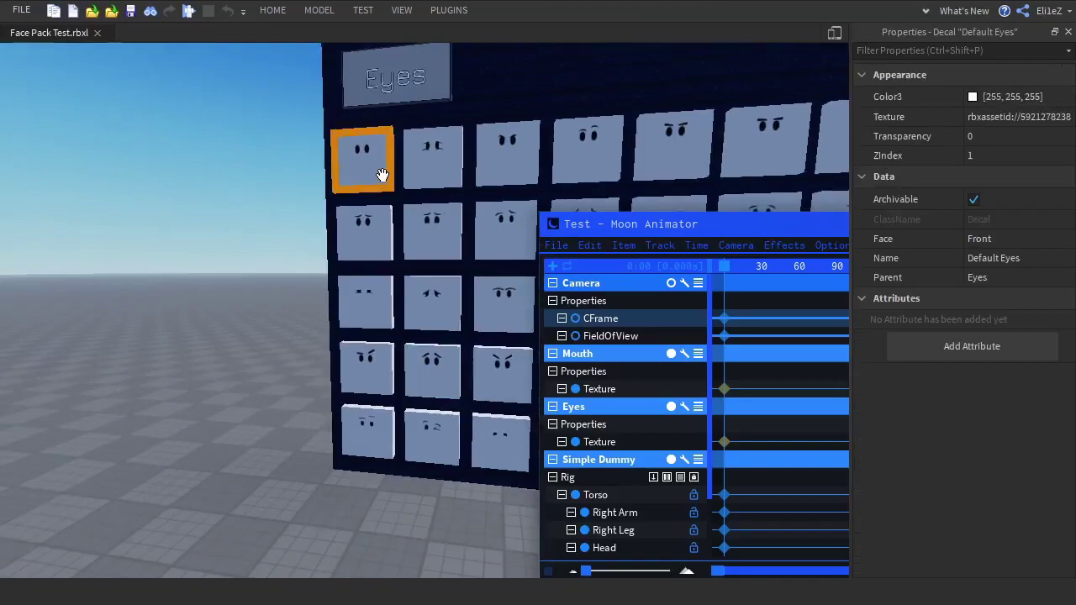
{"action": "double_click", "coordinate": [1040, 119]}
{"action": "key", "text": "ctrl+c"}
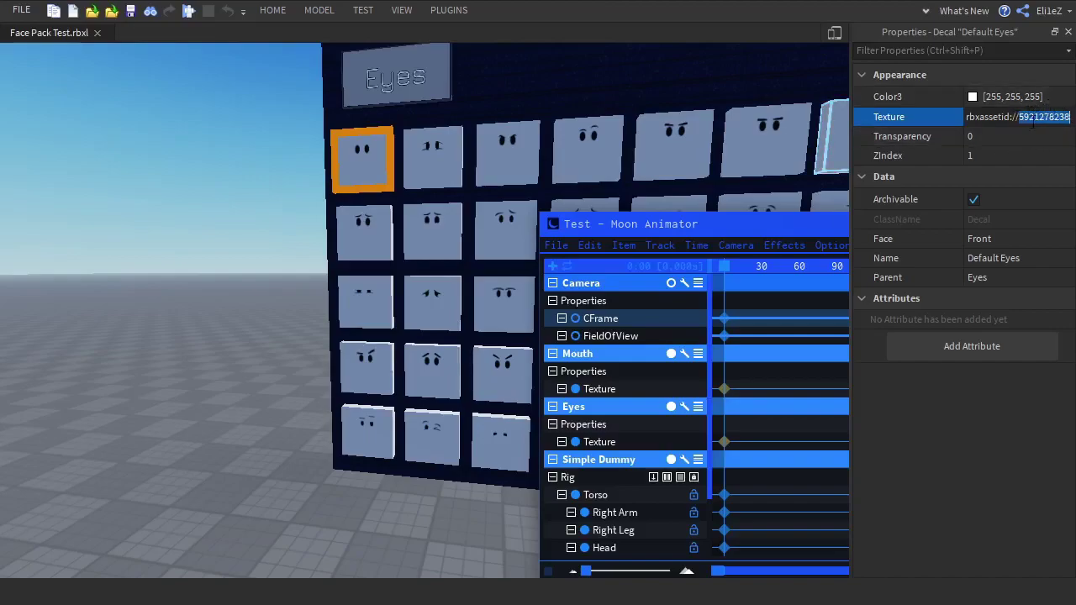
{"action": "left_click_drag", "start_coordinate": [640, 228], "coordinate": [543, 164]}
{"action": "left_click", "coordinate": [626, 326]}
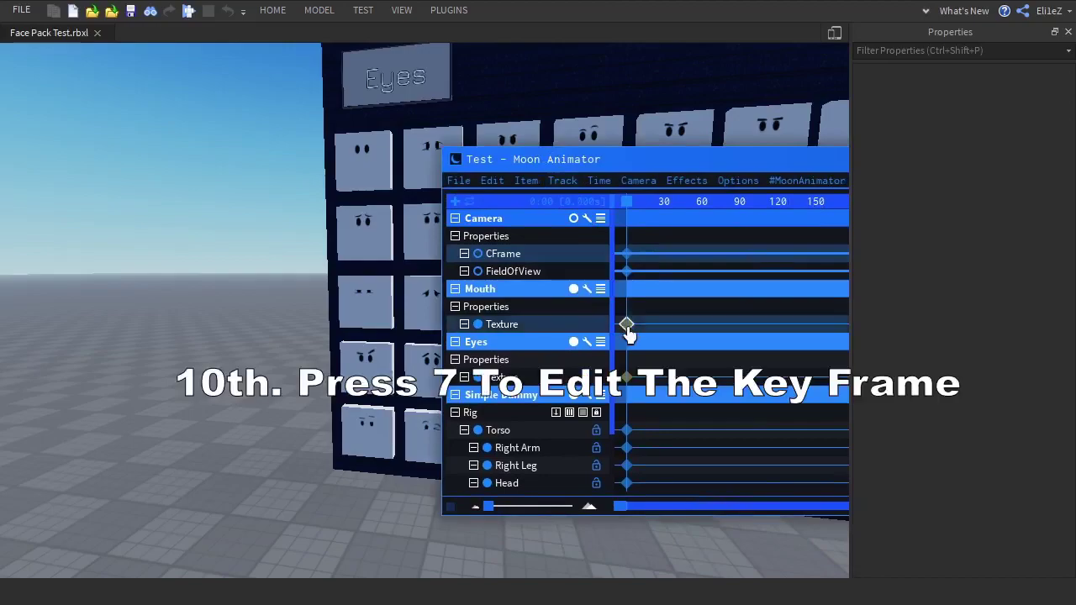
{"action": "key", "text": "7"}
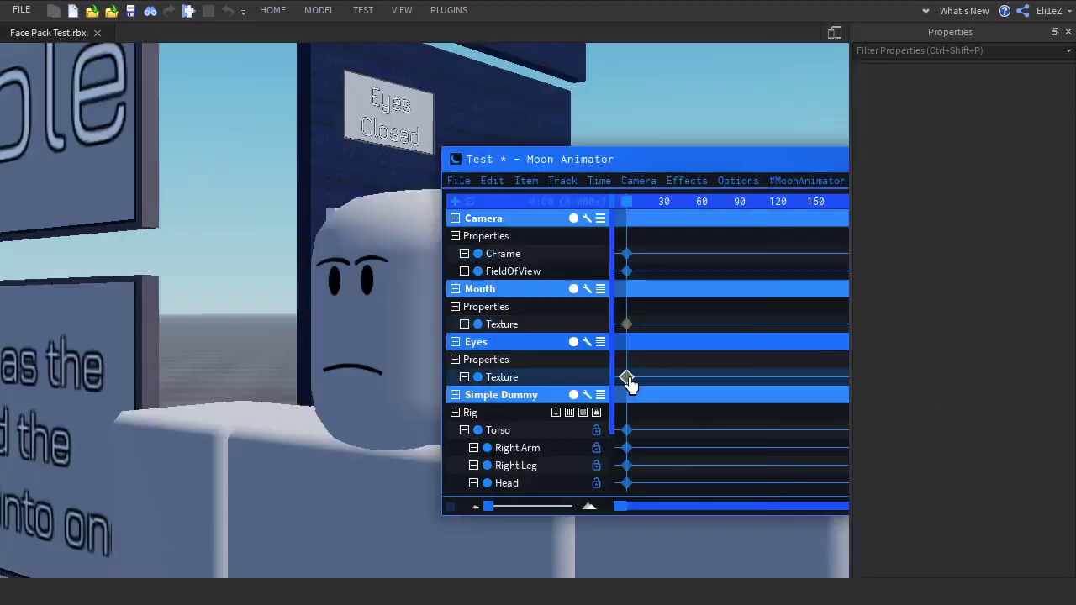
{"action": "key", "text": "7"}
{"action": "left_click_drag", "start_coordinate": [672, 286], "coordinate": [625, 294]}
{"action": "key", "text": "BackSpace"}
{"action": "key", "text": "ctrl+v"}
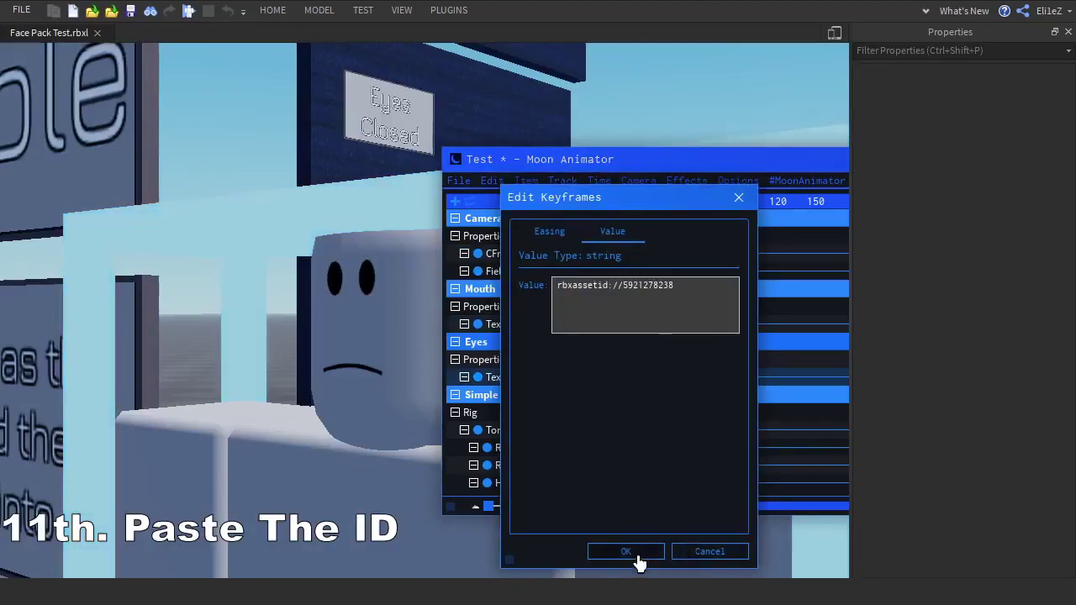
{"action": "left_click", "coordinate": [636, 553]}
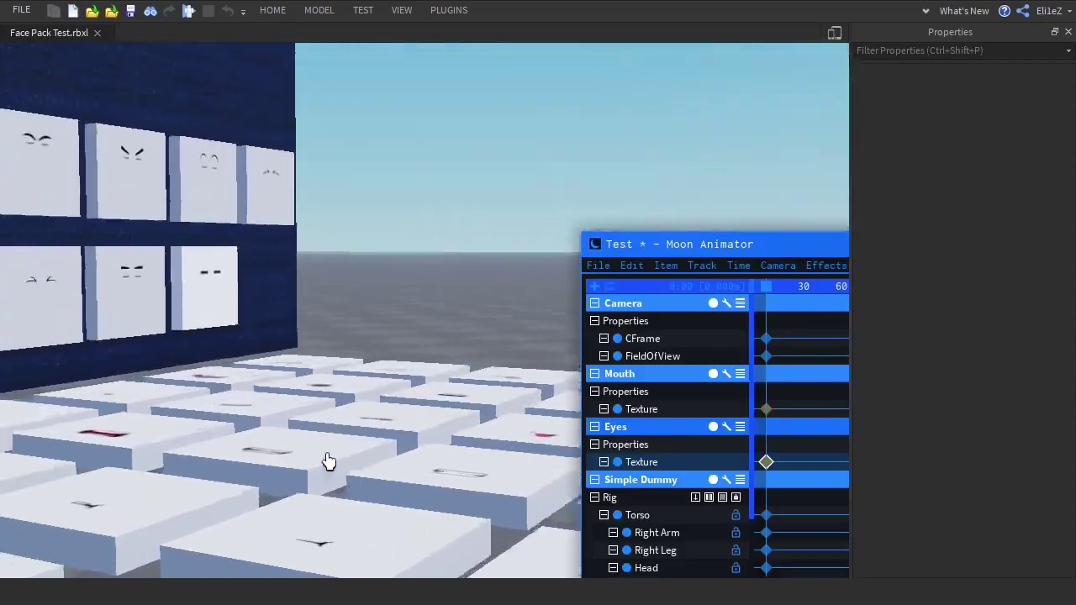
Pick the SkepticalMouth Fixed decal among the Mouths blocks and select its texture ID number.
{"action": "right_click_drag", "start_coordinate": [329, 461], "coordinate": [329, 462]}
{"action": "left_click", "coordinate": [262, 9]}
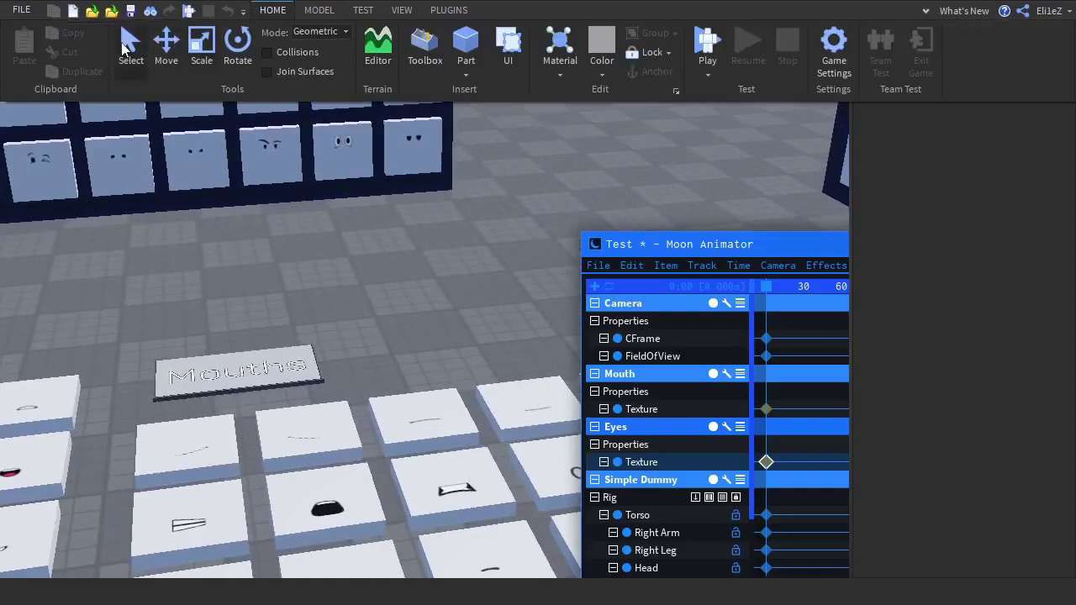
{"action": "left_click", "coordinate": [187, 444]}
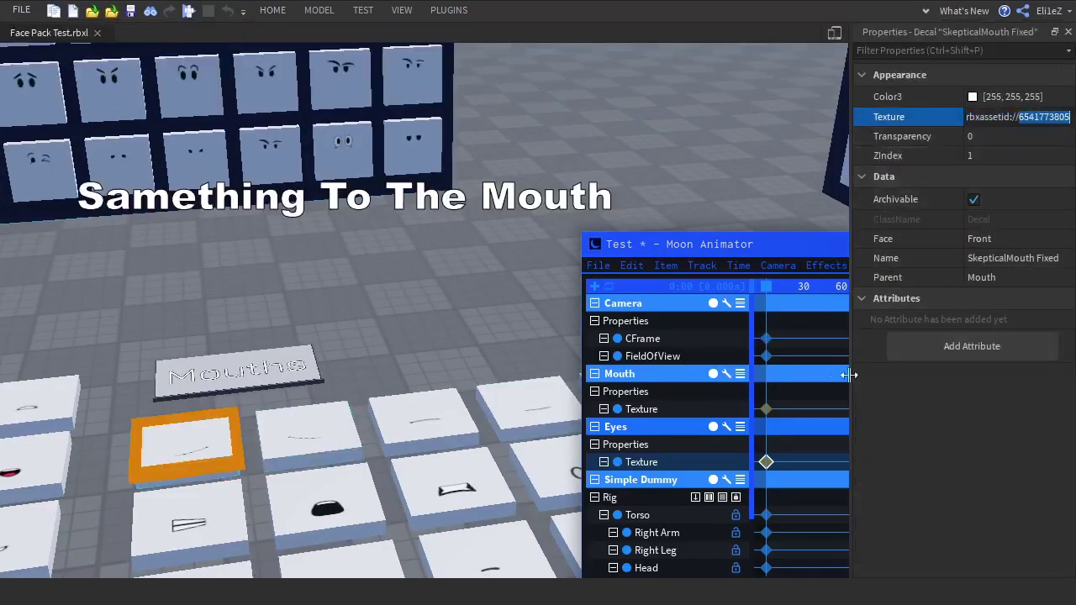
{"action": "left_click", "coordinate": [796, 409]}
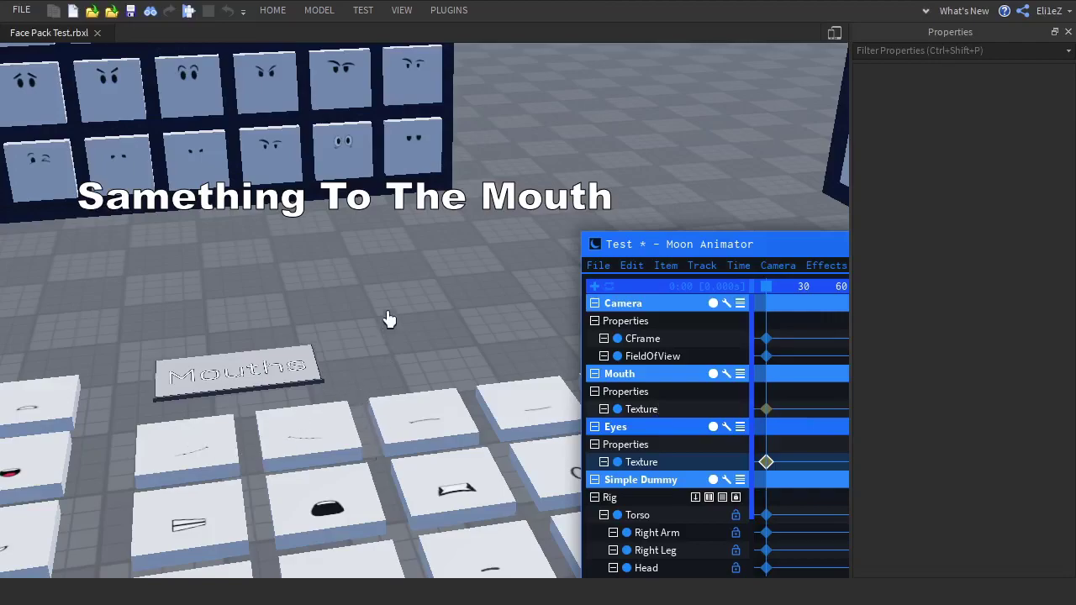
{"action": "left_click", "coordinate": [283, 9]}
{"action": "left_click", "coordinate": [322, 471]}
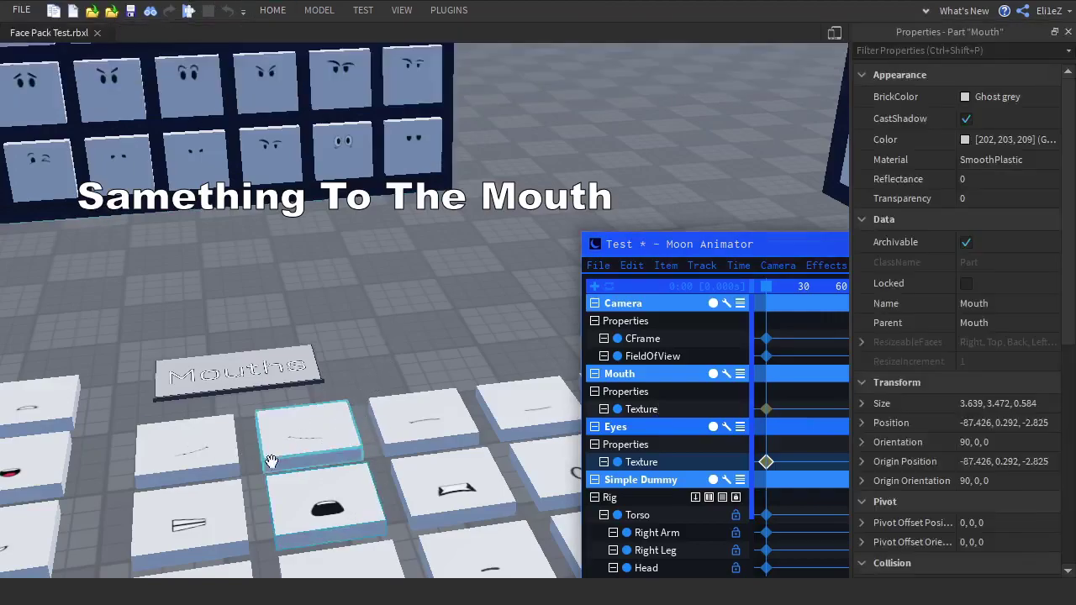
{"action": "left_click_drag", "start_coordinate": [690, 246], "coordinate": [548, 158]}
{"action": "double_click", "coordinate": [625, 324]}
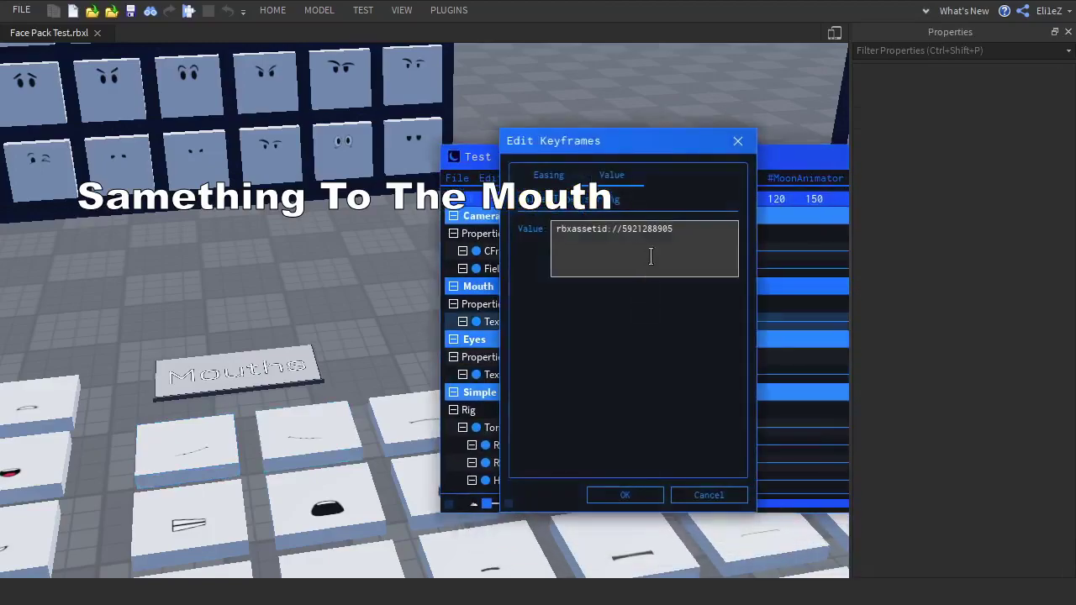
{"action": "left_click_drag", "start_coordinate": [650, 244], "coordinate": [621, 242]}
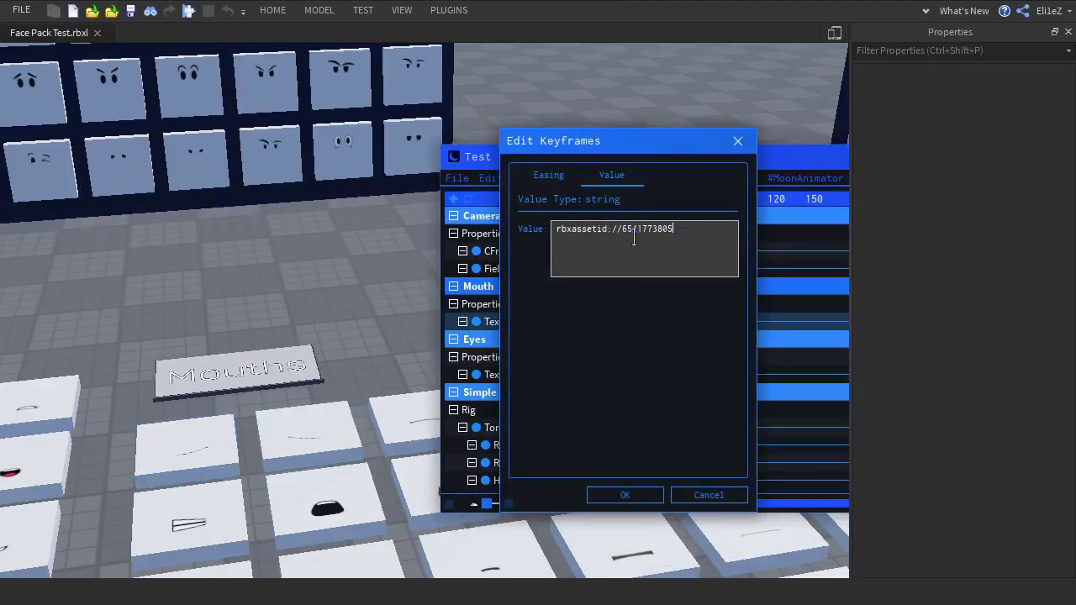
{"action": "left_click_drag", "start_coordinate": [648, 142], "coordinate": [720, 73]}
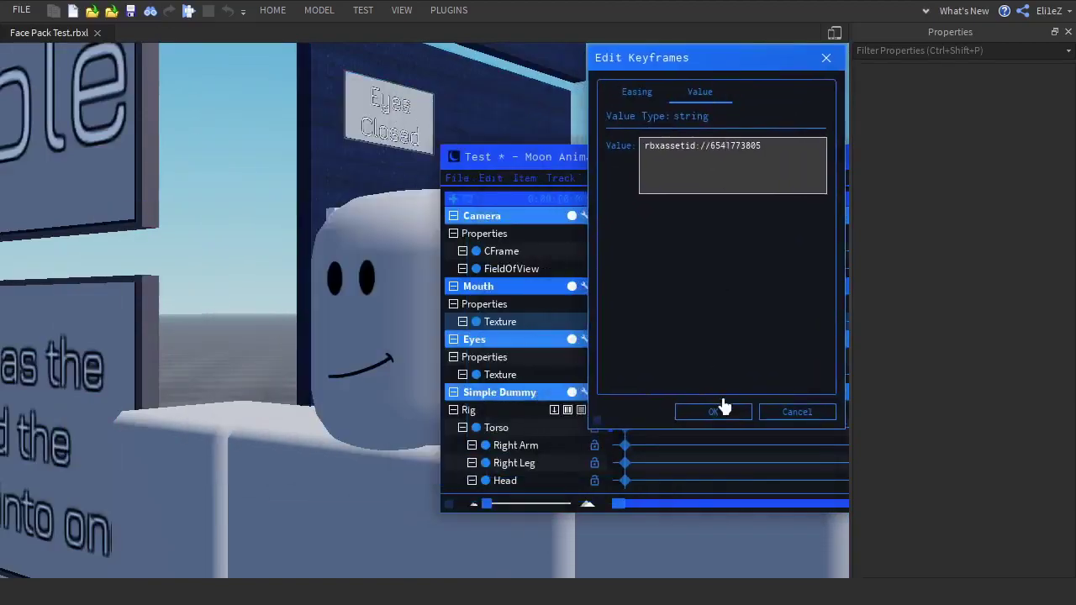
{"action": "left_click", "coordinate": [719, 409]}
{"action": "left_click", "coordinate": [457, 178]}
{"action": "left_click", "coordinate": [459, 195]}
{"action": "left_click_drag", "start_coordinate": [488, 160], "coordinate": [618, 197]}
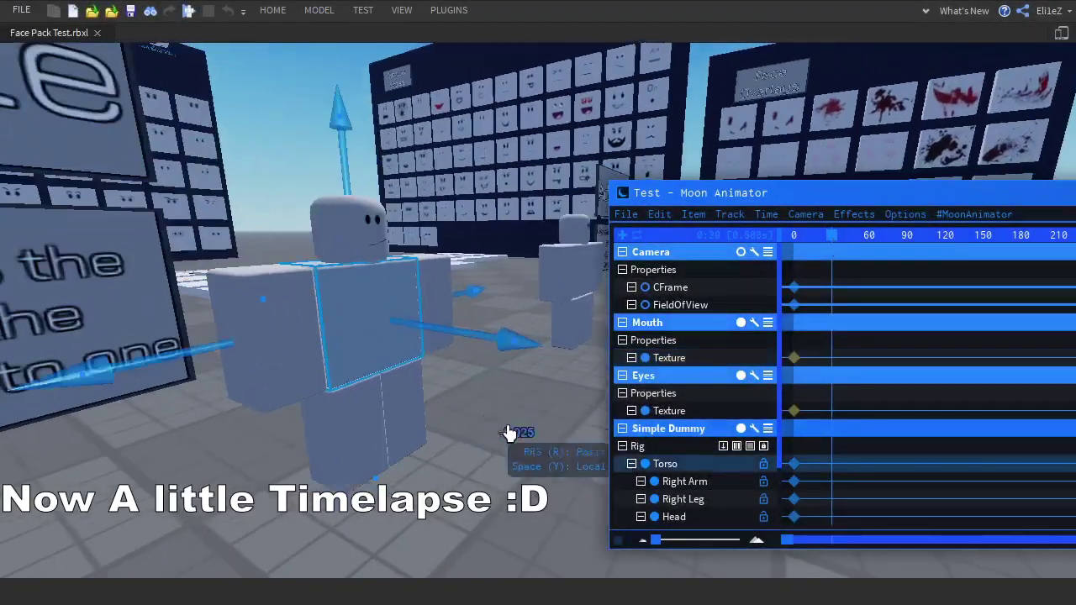
Collapse the Eyes, Mouth and Camera tracks and turn on onion skinning for the Simple Dummy rig.
{"action": "left_click", "coordinate": [622, 376]}
{"action": "left_click", "coordinate": [622, 323]}
{"action": "left_click", "coordinate": [622, 252]}
{"action": "left_click", "coordinate": [750, 323]}
Rotate the dummy's legs and torso into a new pose at frame 30.
{"action": "scroll", "coordinate": [412, 372], "scroll_direction": "up", "scroll_amount": 1}
{"action": "key", "text": "r"}
{"action": "left_click", "coordinate": [363, 416]}
{"action": "left_click_drag", "start_coordinate": [462, 353], "coordinate": [502, 403]}
{"action": "left_click", "coordinate": [395, 422], "text": "ctrl"}
{"action": "left_click", "coordinate": [367, 351]}
{"action": "key", "text": "r"}
{"action": "left_click_drag", "start_coordinate": [437, 329], "coordinate": [447, 332]}
Scrub the timeline between frames 0 and 30 to check the torso and leg motion from several angles.
{"action": "left_click", "coordinate": [832, 239]}
{"action": "left_click", "coordinate": [785, 241]}
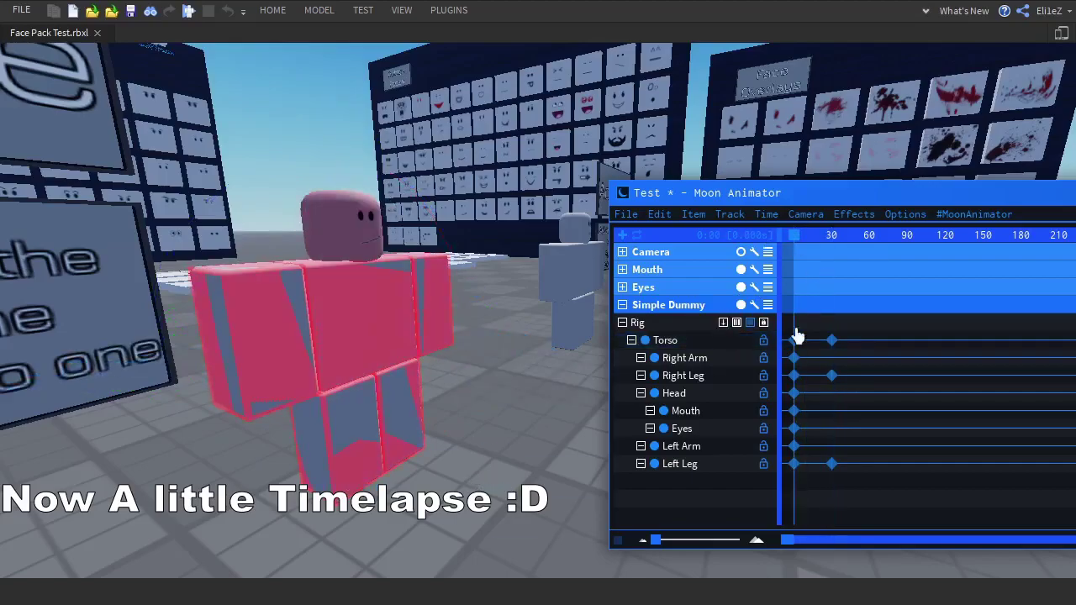
{"action": "right_click_drag", "start_coordinate": [476, 407], "coordinate": [492, 415]}
{"action": "scroll", "coordinate": [492, 415], "scroll_direction": "down", "scroll_amount": 3}
{"action": "right_click_drag", "start_coordinate": [361, 437], "coordinate": [361, 437]}
{"action": "left_click_drag", "start_coordinate": [869, 240], "coordinate": [835, 248]}
{"action": "key", "text": "d"}
{"action": "left_click", "coordinate": [235, 180]}
{"action": "key", "text": "a"}
{"action": "left_click_drag", "start_coordinate": [610, 73], "coordinate": [587, 54]}
{"action": "mouse_move", "coordinate": [832, 241]}
{"action": "left_mouse_down"}
{"action": "mouse_move", "coordinate": [840, 251]}
{"action": "mouse_move", "coordinate": [826, 247]}
{"action": "left_mouse_up"}
{"action": "right_click_drag", "start_coordinate": [530, 440], "coordinate": [531, 439]}
{"action": "mouse_move", "coordinate": [816, 244]}
{"action": "left_mouse_down"}
{"action": "mouse_move", "coordinate": [757, 255]}
{"action": "mouse_move", "coordinate": [810, 246]}
{"action": "left_mouse_up"}
{"action": "right_click_drag", "start_coordinate": [531, 440], "coordinate": [530, 440]}
{"action": "left_click", "coordinate": [530, 439]}
{"action": "left_click_drag", "start_coordinate": [810, 240], "coordinate": [829, 240]}
{"action": "scroll", "coordinate": [438, 370], "scroll_direction": "down", "scroll_amount": 3}
Rotate the dummy's right arm and turn its left arm by about 25 degrees at frame 30.
{"action": "left_click", "coordinate": [429, 365]}
{"action": "key", "text": "r"}
{"action": "left_click_drag", "start_coordinate": [529, 387], "coordinate": [517, 407]}
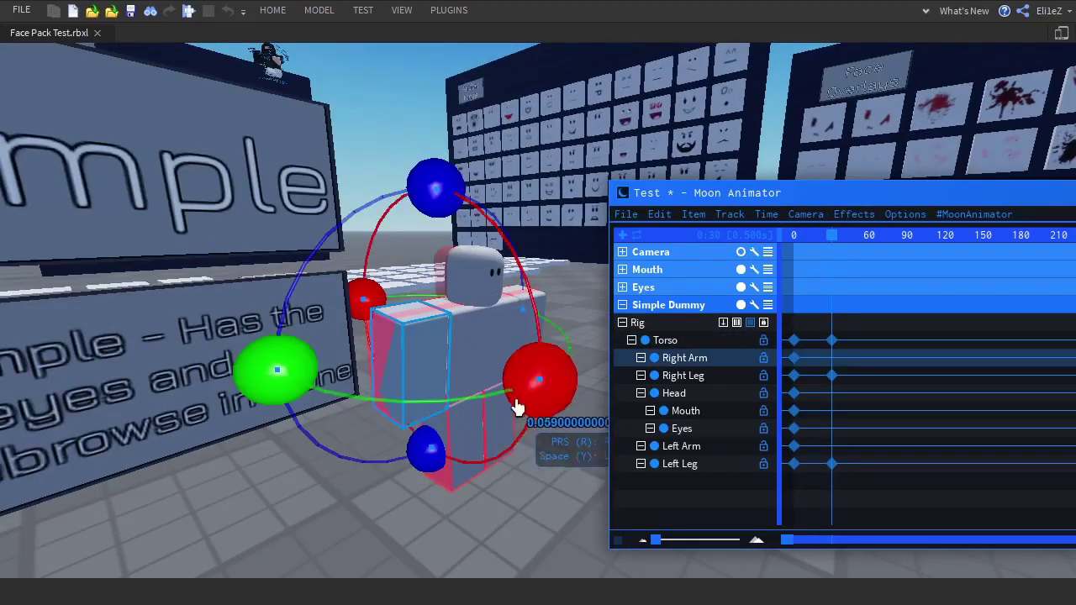
{"action": "left_click_drag", "start_coordinate": [563, 379], "coordinate": [558, 392]}
{"action": "left_click", "coordinate": [547, 510]}
{"action": "right_click_drag", "start_coordinate": [547, 510], "coordinate": [548, 510]}
{"action": "left_click", "coordinate": [467, 336]}
{"action": "left_click_drag", "start_coordinate": [521, 338], "coordinate": [543, 301]}
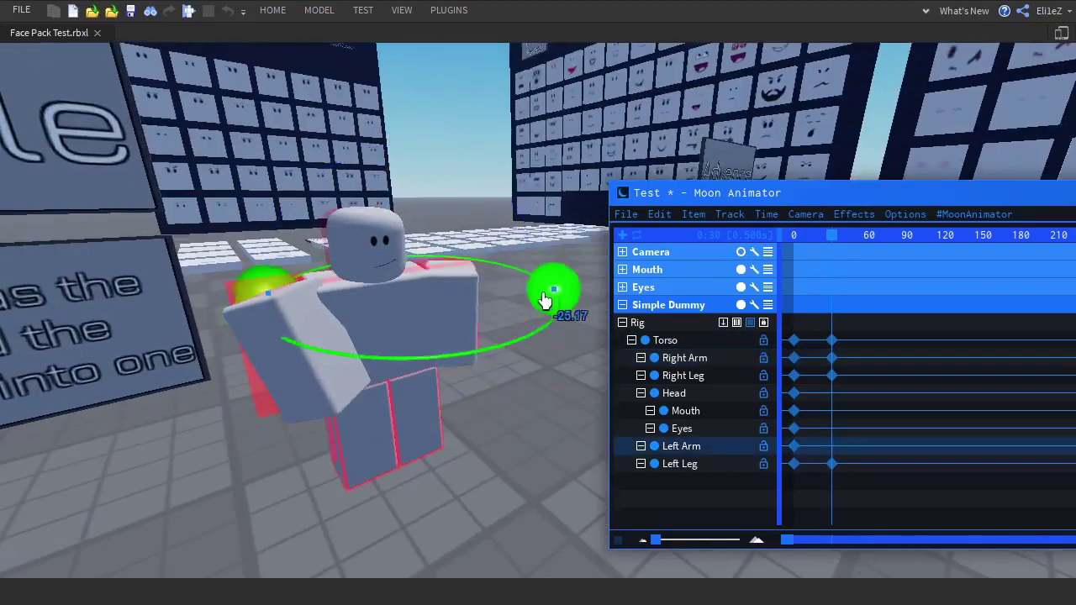
Rotate the dummy's head at frame 30.
{"action": "left_click", "coordinate": [382, 254]}
{"action": "left_click_drag", "start_coordinate": [452, 323], "coordinate": [499, 370]}
{"action": "key", "text": "ctrl+z"}
{"action": "key", "text": "a"}
{"action": "left_click", "coordinate": [412, 231]}
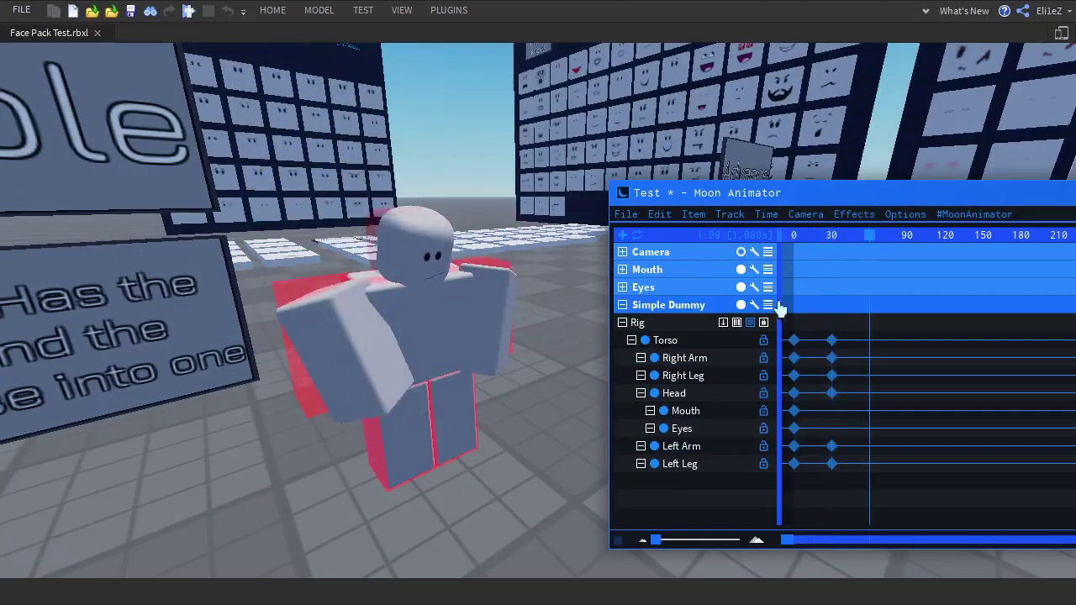
At frame 60, rotate the dummy's torso with its legs and turn the head by about 17 degrees.
{"action": "right_click_drag", "start_coordinate": [470, 370], "coordinate": [456, 378]}
{"action": "left_click", "coordinate": [442, 363]}
{"action": "left_click_drag", "start_coordinate": [556, 345], "coordinate": [507, 416]}
{"action": "left_click", "coordinate": [446, 471]}
{"action": "scroll", "coordinate": [404, 332], "scroll_direction": "down", "scroll_amount": 1}
{"action": "left_click", "coordinate": [428, 332]}
{"action": "left_click_drag", "start_coordinate": [537, 326], "coordinate": [536, 345]}
{"action": "left_click", "coordinate": [413, 222]}
{"action": "left_click_drag", "start_coordinate": [535, 261], "coordinate": [536, 403]}
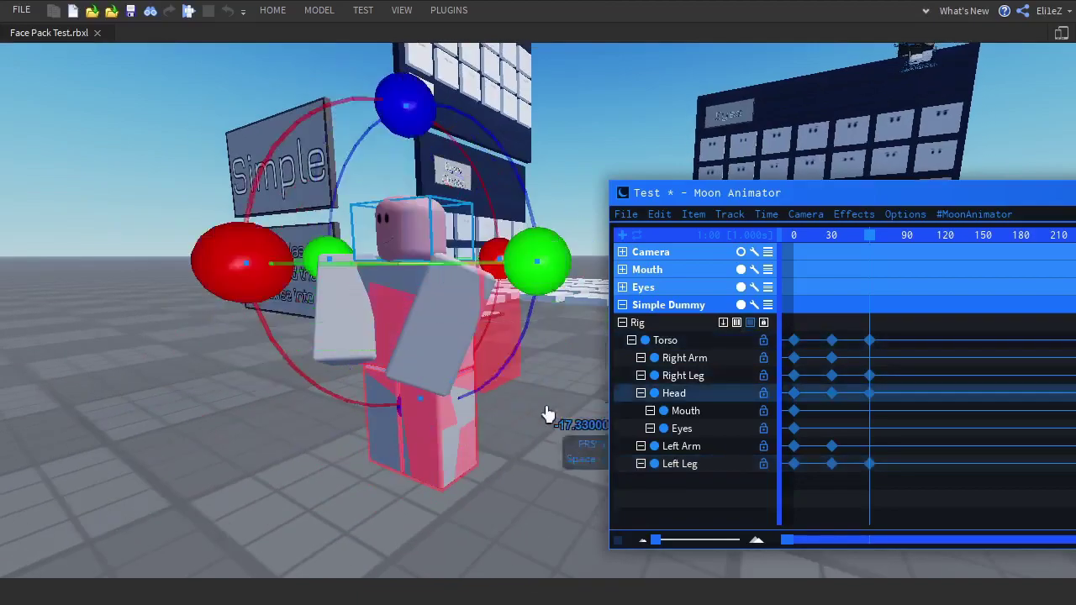
Pose the dummy's right and left arms at frame 60.
{"action": "left_click", "coordinate": [454, 321]}
{"action": "left_click", "coordinate": [371, 515]}
{"action": "left_click", "coordinate": [346, 311]}
{"action": "left_click", "coordinate": [408, 336]}
{"action": "mouse_move", "coordinate": [476, 328]}
{"action": "left_mouse_down"}
{"action": "mouse_move", "coordinate": [474, 357]}
{"action": "mouse_move", "coordinate": [499, 338]}
{"action": "mouse_move", "coordinate": [477, 338]}
{"action": "left_mouse_up"}
Adjust the rotation of both legs and the torso at frame 60.
{"action": "scroll", "coordinate": [483, 367], "scroll_direction": "up", "scroll_amount": 2}
{"action": "left_click", "coordinate": [375, 463]}
{"action": "left_click_drag", "start_coordinate": [547, 403], "coordinate": [553, 371]}
{"action": "left_click", "coordinate": [271, 453]}
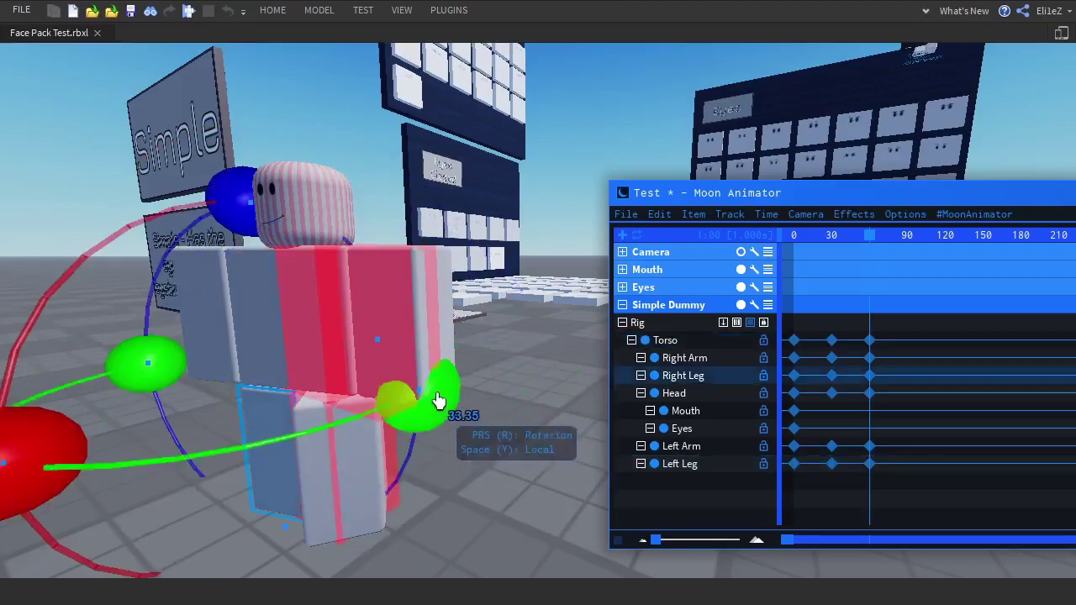
{"action": "left_click_drag", "start_coordinate": [439, 399], "coordinate": [423, 407]}
{"action": "left_click", "coordinate": [480, 506]}
{"action": "left_click", "coordinate": [319, 366]}
{"action": "key", "text": "r"}
{"action": "left_click_drag", "start_coordinate": [155, 342], "coordinate": [173, 339]}
{"action": "left_click", "coordinate": [193, 454]}
Refine the rotation of the dummy's head at frame 60.
{"action": "mouse_move", "coordinate": [869, 235]}
{"action": "left_mouse_down"}
{"action": "mouse_move", "coordinate": [756, 243]}
{"action": "mouse_move", "coordinate": [869, 239]}
{"action": "left_mouse_up"}
{"action": "left_click", "coordinate": [324, 210]}
{"action": "key", "text": "r"}
{"action": "scroll", "coordinate": [496, 389], "scroll_direction": "down", "scroll_amount": 2}
{"action": "right_click_drag", "start_coordinate": [497, 389], "coordinate": [483, 416]}
{"action": "left_click_drag", "start_coordinate": [515, 273], "coordinate": [539, 250]}
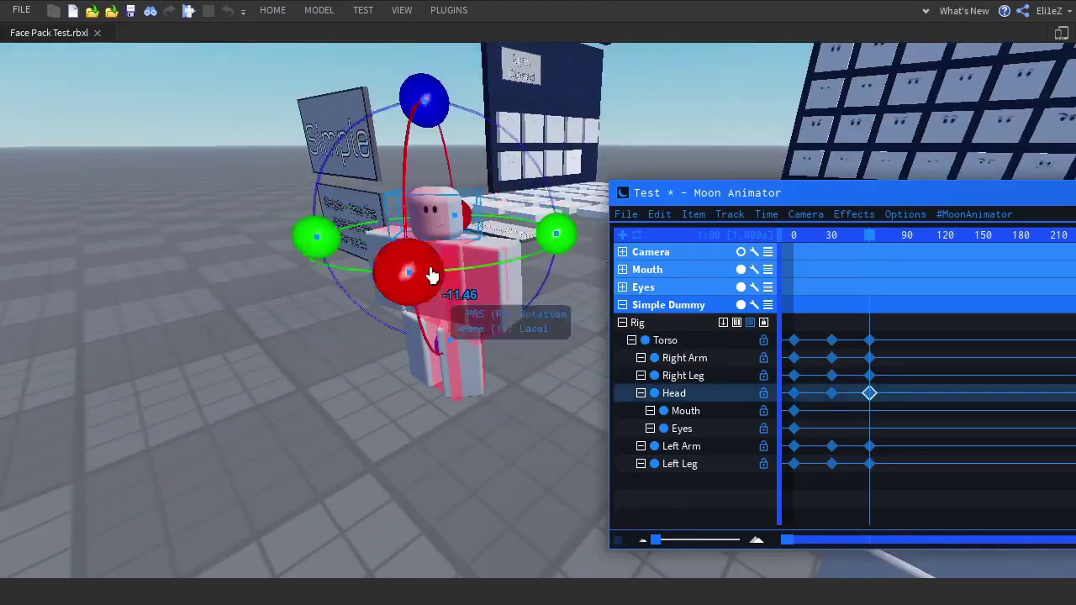
{"action": "left_click_drag", "start_coordinate": [433, 280], "coordinate": [460, 282]}
{"action": "right_click_drag", "start_coordinate": [464, 284], "coordinate": [429, 273]}
{"action": "left_click_drag", "start_coordinate": [483, 241], "coordinate": [480, 252]}
{"action": "left_click", "coordinate": [483, 406]}
Select all the dummy's keyframes at frame 0 and set their easing to Quad.
{"action": "right_click_drag", "start_coordinate": [488, 405], "coordinate": [523, 382]}
{"action": "left_click_drag", "start_coordinate": [870, 235], "coordinate": [769, 238]}
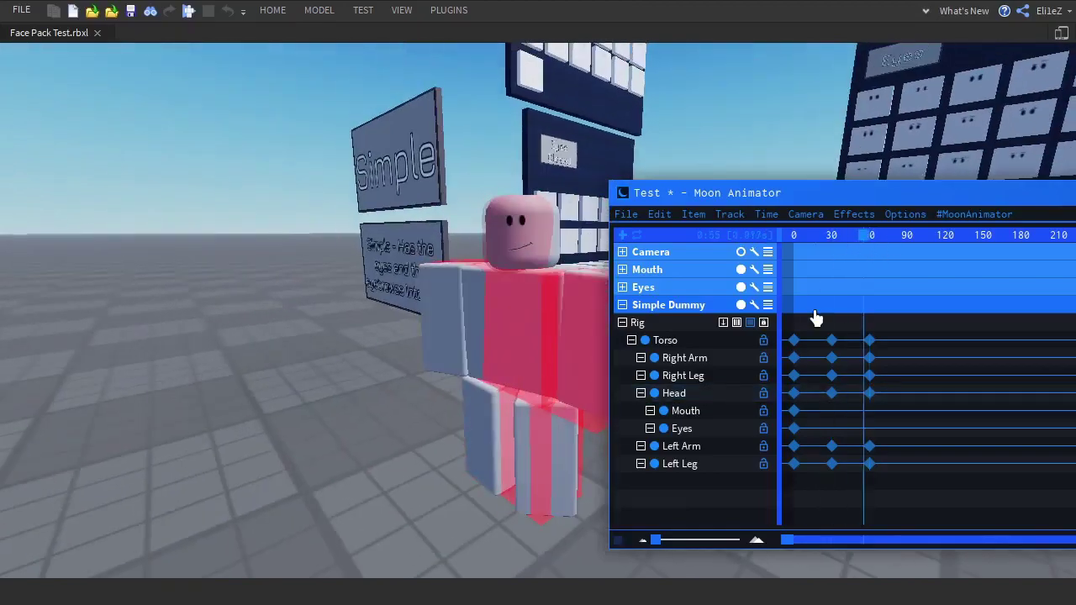
{"action": "left_click_drag", "start_coordinate": [824, 325], "coordinate": [790, 488]}
{"action": "key", "text": "7"}
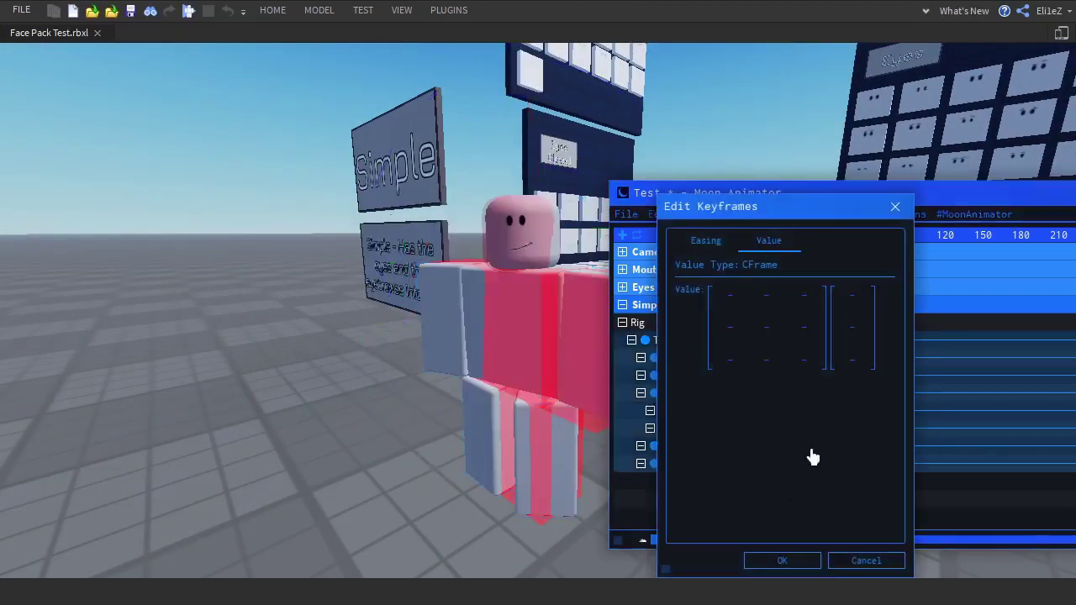
{"action": "left_click", "coordinate": [700, 402]}
{"action": "left_click", "coordinate": [781, 561]}
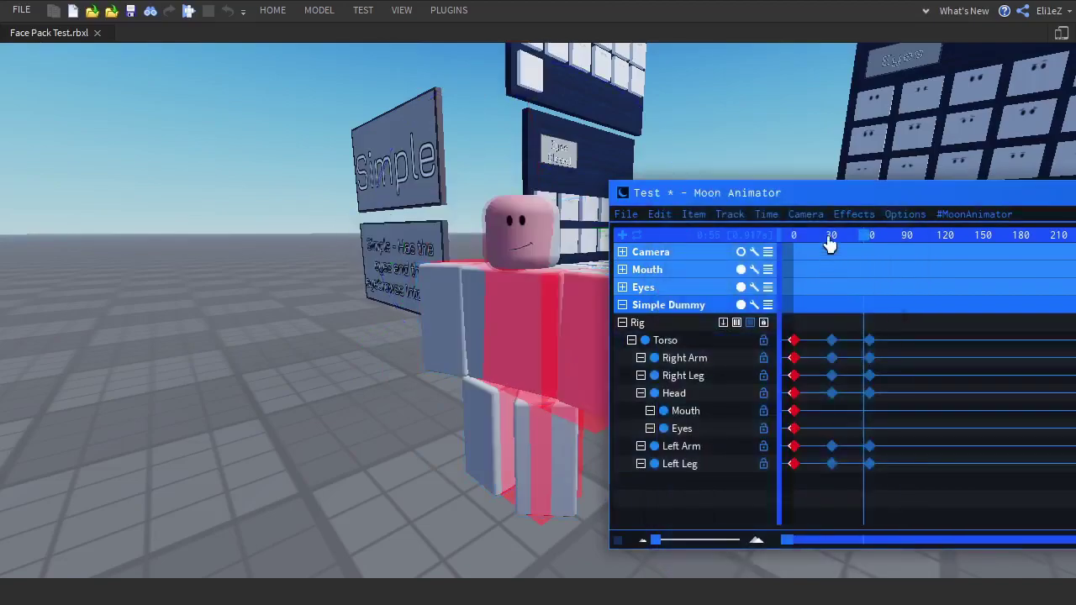
Set the easing of all the dummy's keyframes at frame 30 to Quad with the Out direction.
{"action": "left_click_drag", "start_coordinate": [816, 344], "coordinate": [820, 391]}
{"action": "key", "text": "ctrl+e"}
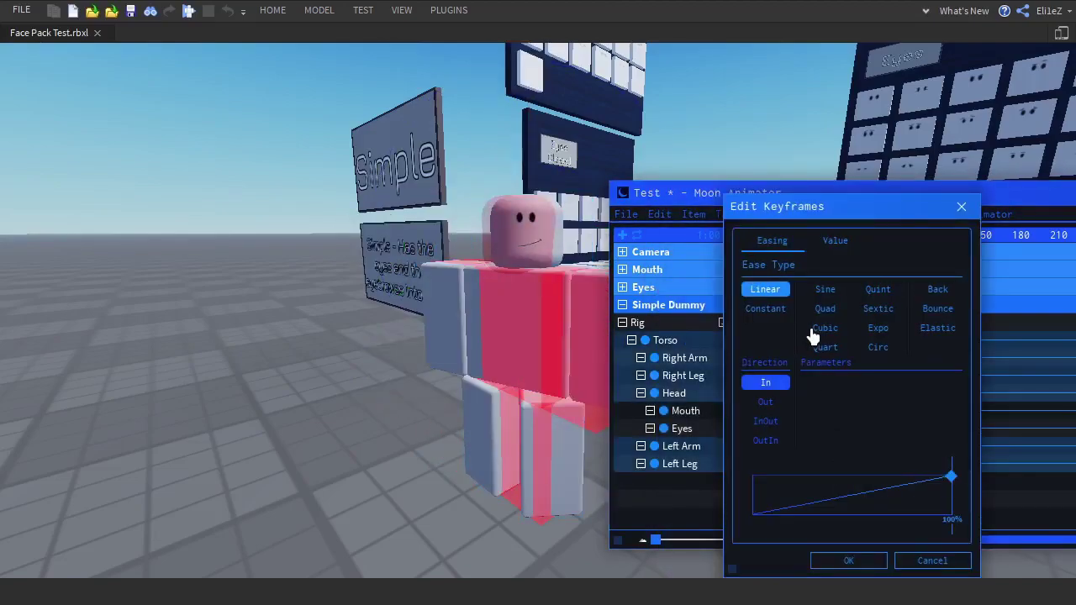
{"action": "left_click", "coordinate": [765, 402]}
{"action": "left_click", "coordinate": [849, 561]}
Review the motion and refine the dummy's pose at frame 30 with small rotations.
{"action": "left_click_drag", "start_coordinate": [869, 235], "coordinate": [739, 255]}
{"action": "right_click_drag", "start_coordinate": [538, 361], "coordinate": [622, 395]}
{"action": "left_click", "coordinate": [488, 445]}
{"action": "left_click_drag", "start_coordinate": [902, 239], "coordinate": [832, 245]}
{"action": "left_click", "coordinate": [527, 436]}
{"action": "right_click_drag", "start_coordinate": [526, 436], "coordinate": [507, 439]}
{"action": "left_click_drag", "start_coordinate": [557, 326], "coordinate": [544, 291]}
{"action": "key", "text": "a"}
{"action": "key", "text": "r"}
{"action": "left_click_drag", "start_coordinate": [384, 359], "coordinate": [347, 364]}
{"action": "left_click", "coordinate": [989, 457]}
Move the playhead to frame 60 and turn off onion skinning for the Simple Dummy rig.
{"action": "left_click_drag", "start_coordinate": [832, 239], "coordinate": [870, 246]}
{"action": "mouse_move", "coordinate": [487, 529]}
{"action": "right_mouse_down"}
{"action": "mouse_move", "coordinate": [502, 538]}
{"action": "mouse_move", "coordinate": [502, 521]}
{"action": "right_mouse_up"}
{"action": "left_click", "coordinate": [749, 322]}
{"action": "right_click_drag", "start_coordinate": [345, 513], "coordinate": [332, 520]}
{"action": "key", "text": "s"}
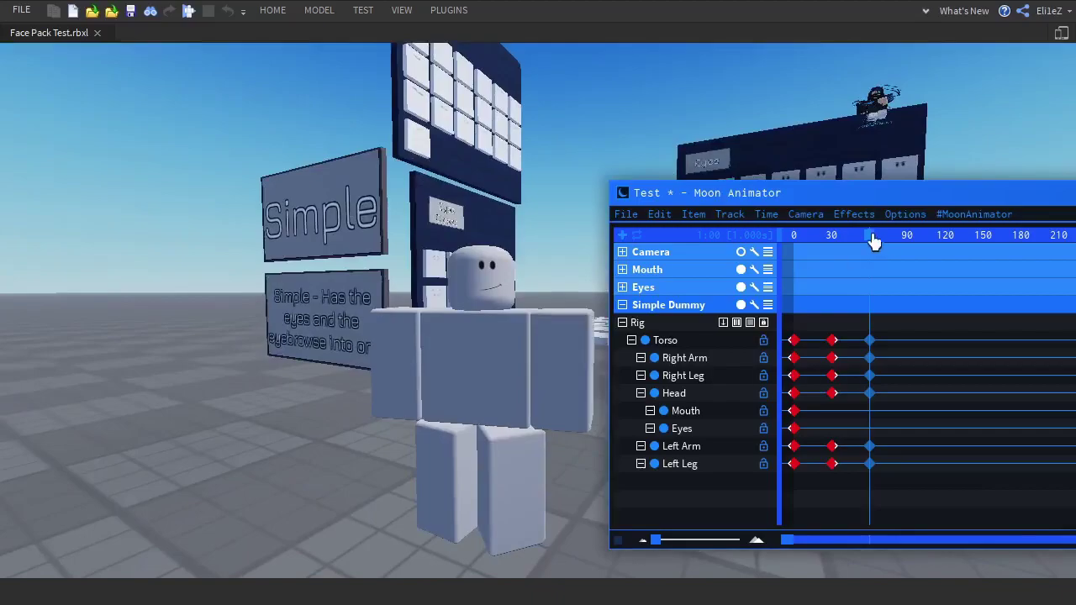
Adjust the rotation of the dummy's torso at frame 60.
{"action": "left_click", "coordinate": [437, 365]}
{"action": "key", "text": "r"}
{"action": "right_click_drag", "start_coordinate": [437, 370], "coordinate": [415, 399]}
{"action": "left_click_drag", "start_coordinate": [528, 411], "coordinate": [522, 361]}
{"action": "left_click", "coordinate": [515, 285]}
{"action": "right_click_drag", "start_coordinate": [515, 285], "coordinate": [437, 311]}
{"action": "left_click_drag", "start_coordinate": [407, 329], "coordinate": [421, 337]}
{"action": "key", "text": "a"}
{"action": "right_click_drag", "start_coordinate": [429, 333], "coordinate": [580, 326]}
{"action": "left_click", "coordinate": [295, 332]}
{"action": "left_click", "coordinate": [545, 462]}
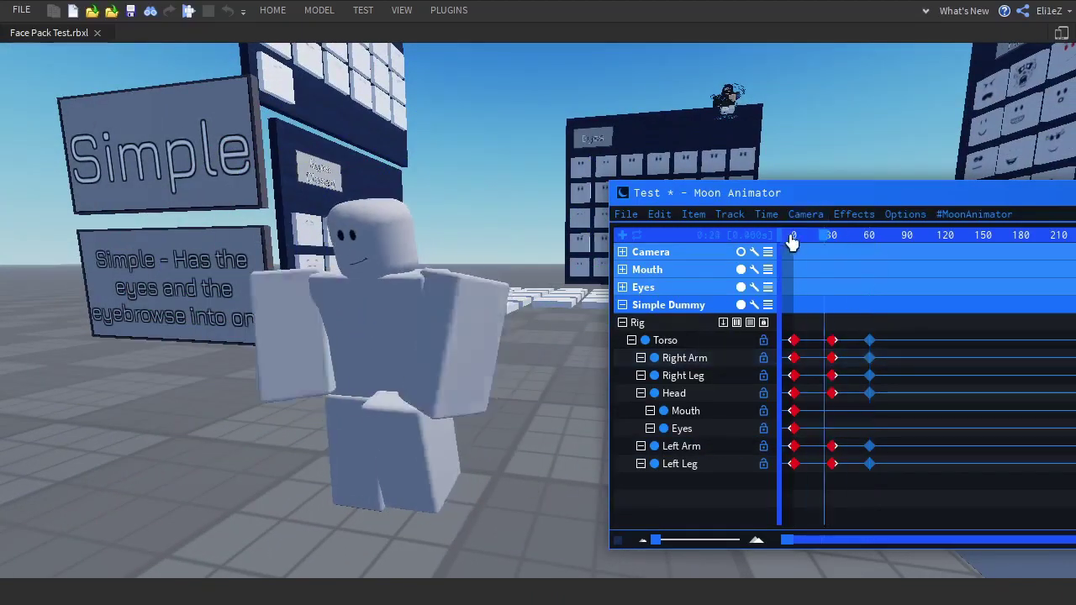
Change the ease type of the Head keyframe at frame 0.
{"action": "left_click", "coordinate": [431, 249]}
{"action": "left_click_drag", "start_coordinate": [874, 240], "coordinate": [854, 265]}
{"action": "double_click", "coordinate": [832, 396]}
{"action": "left_click", "coordinate": [806, 561]}
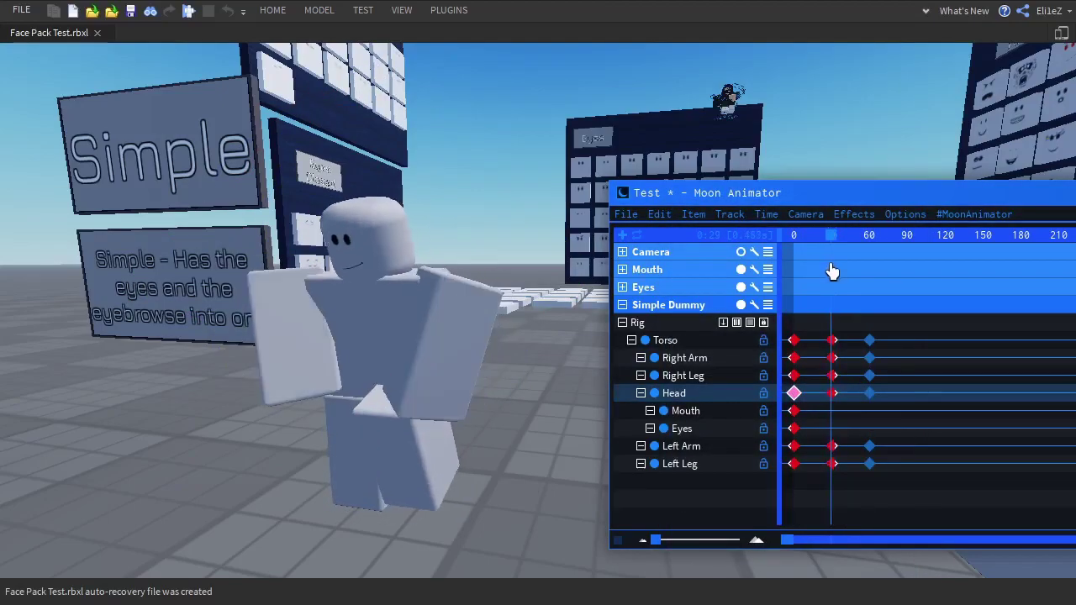
Change the easing of the Left Leg keyframe at frame 0 and play the animation from the start.
{"action": "left_click", "coordinate": [870, 463]}
{"action": "double_click", "coordinate": [869, 463]}
{"action": "left_click", "coordinate": [831, 561]}
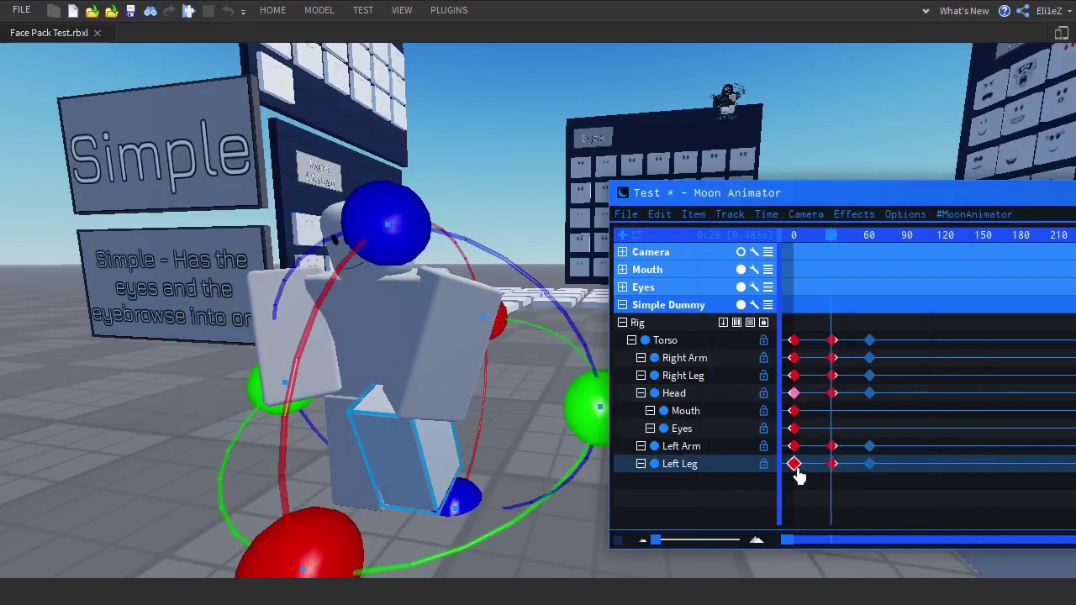
{"action": "double_click", "coordinate": [819, 360]}
{"action": "left_click", "coordinate": [791, 562]}
{"action": "left_click", "coordinate": [793, 237]}
{"action": "key", "text": "space"}
{"action": "key", "text": "7"}
{"action": "left_click", "coordinate": [716, 386]}
{"action": "left_click", "coordinate": [789, 566]}
{"action": "left_click", "coordinate": [791, 241]}
{"action": "key", "text": "space"}
Set the ease type of all the dummy's keyframes at frame 30 to Elastic.
{"action": "double_click", "coordinate": [832, 463]}
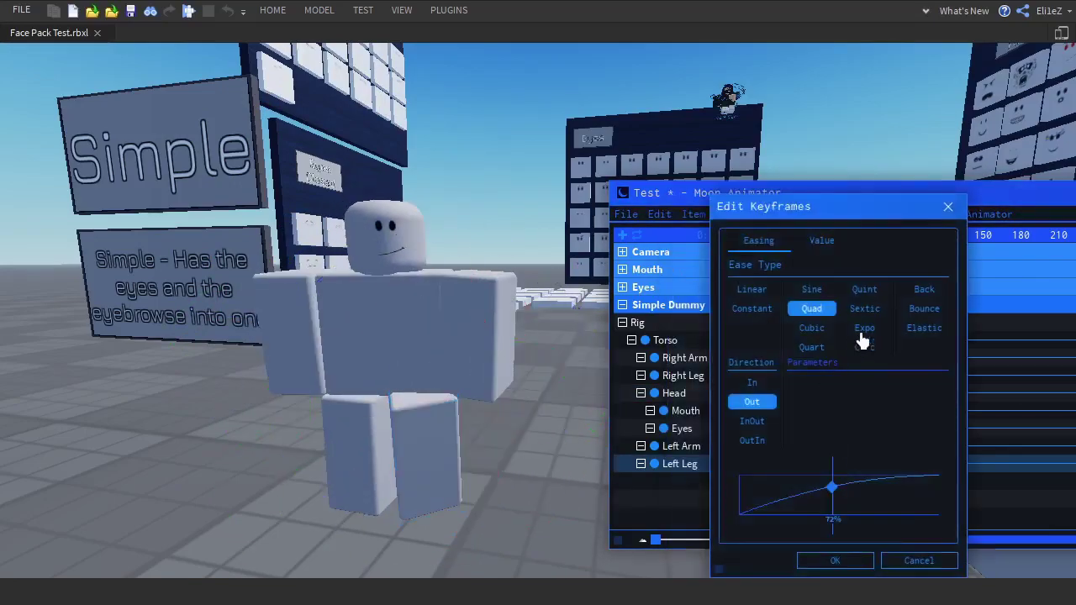
{"action": "left_click", "coordinate": [844, 557]}
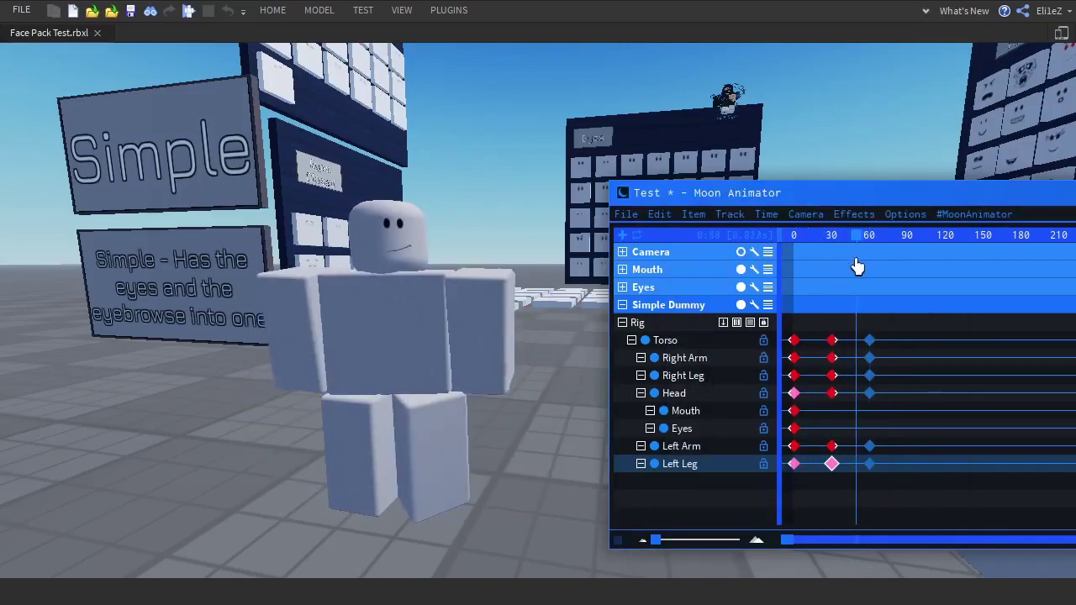
{"action": "left_click_drag", "start_coordinate": [812, 329], "coordinate": [847, 490]}
{"action": "key", "text": "7"}
{"action": "left_click", "coordinate": [934, 326]}
{"action": "key", "text": "Return"}
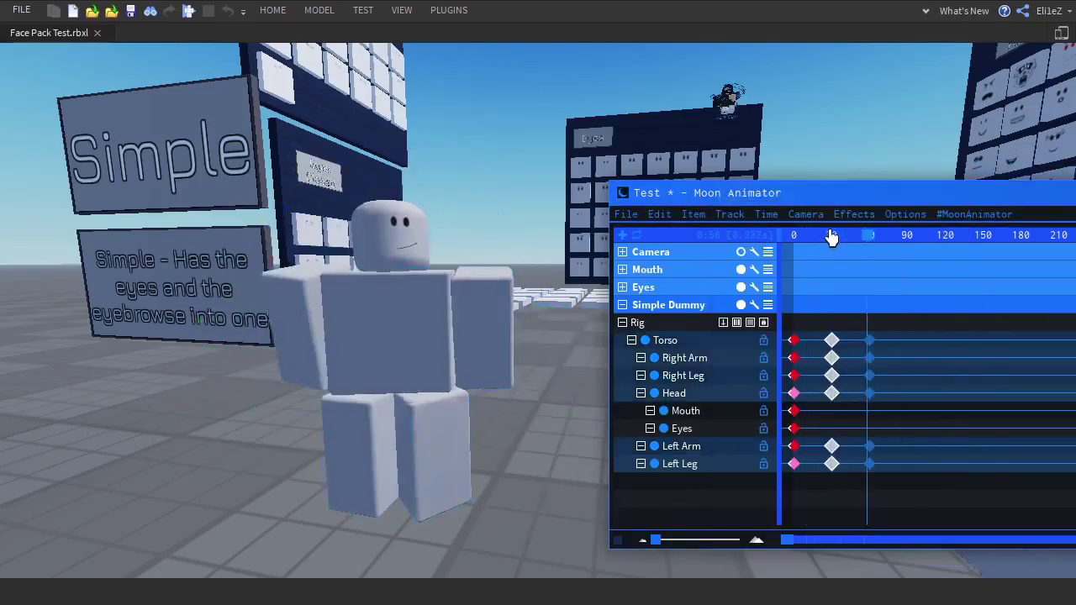
Move all the dummy's keyframes from frame 60 to frame 85 and play the animation from the start.
{"action": "left_click_drag", "start_coordinate": [858, 315], "coordinate": [914, 508]}
{"action": "left_click_drag", "start_coordinate": [869, 464], "coordinate": [901, 464]}
{"action": "left_click", "coordinate": [797, 236]}
{"action": "key", "text": "space"}
{"action": "right_click_drag", "start_coordinate": [513, 504], "coordinate": [553, 536]}
{"action": "key", "text": "s"}
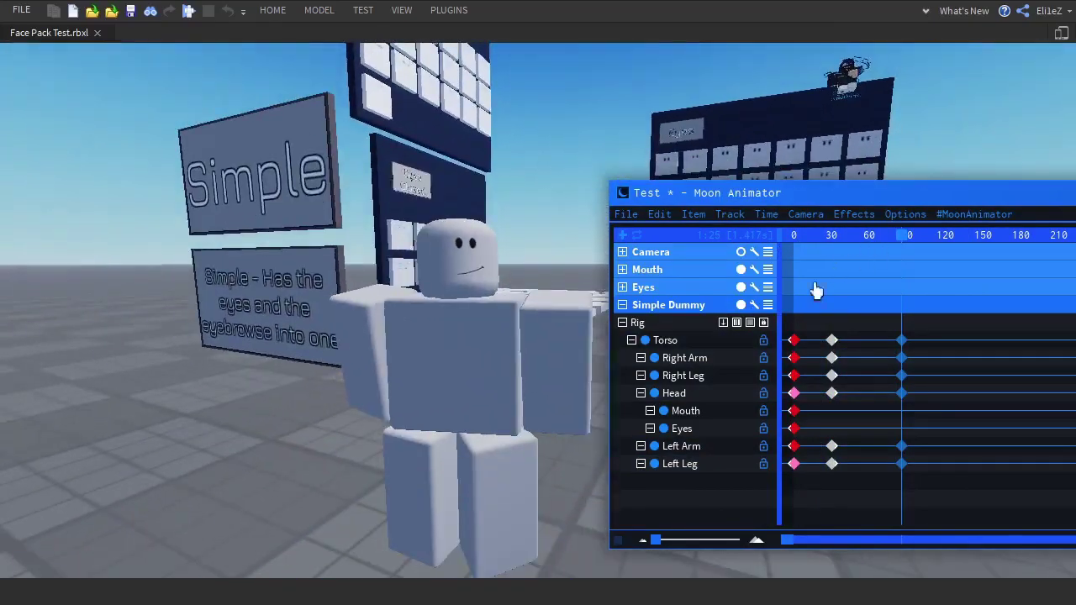
{"action": "key", "text": "c"}
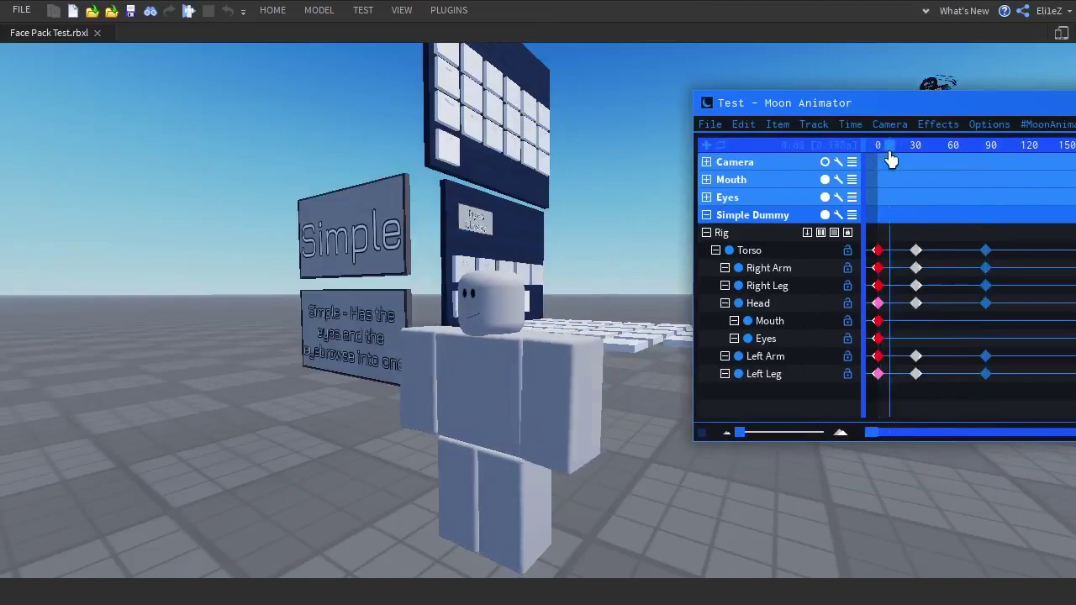
Expand the Camera, Mouth and Eyes tracks and add an Eyes Texture keyframe about midway between frames 0 and 30.
{"action": "left_click", "coordinate": [707, 198]}
{"action": "left_click", "coordinate": [707, 180]}
{"action": "left_click", "coordinate": [707, 163]}
{"action": "left_click_drag", "start_coordinate": [864, 273], "coordinate": [866, 351]}
{"action": "left_click_drag", "start_coordinate": [900, 148], "coordinate": [915, 154]}
{"action": "left_click", "coordinate": [898, 147]}
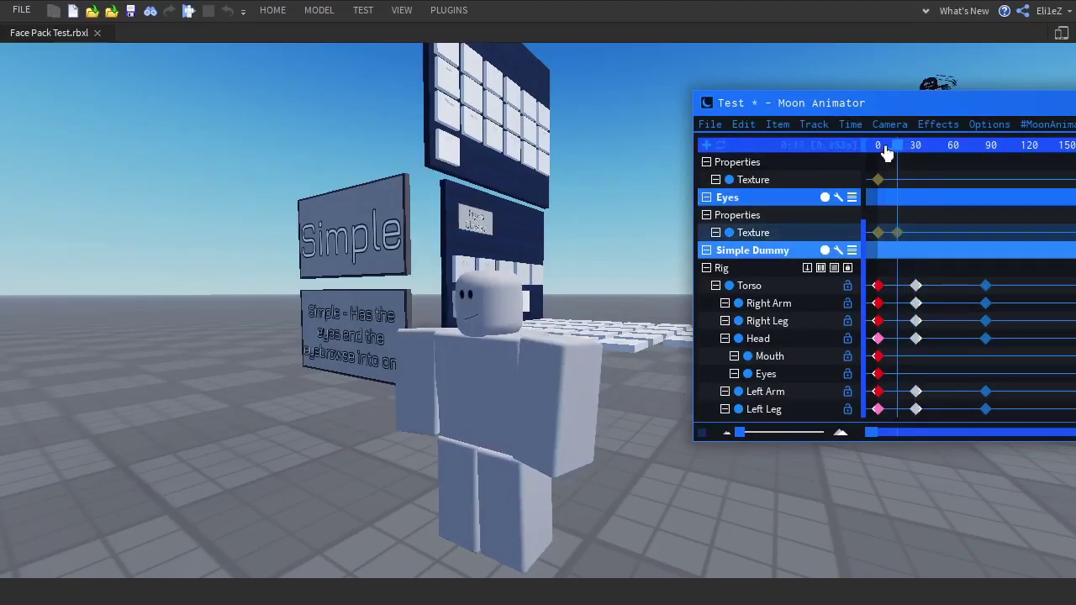
{"action": "left_click", "coordinate": [916, 147]}
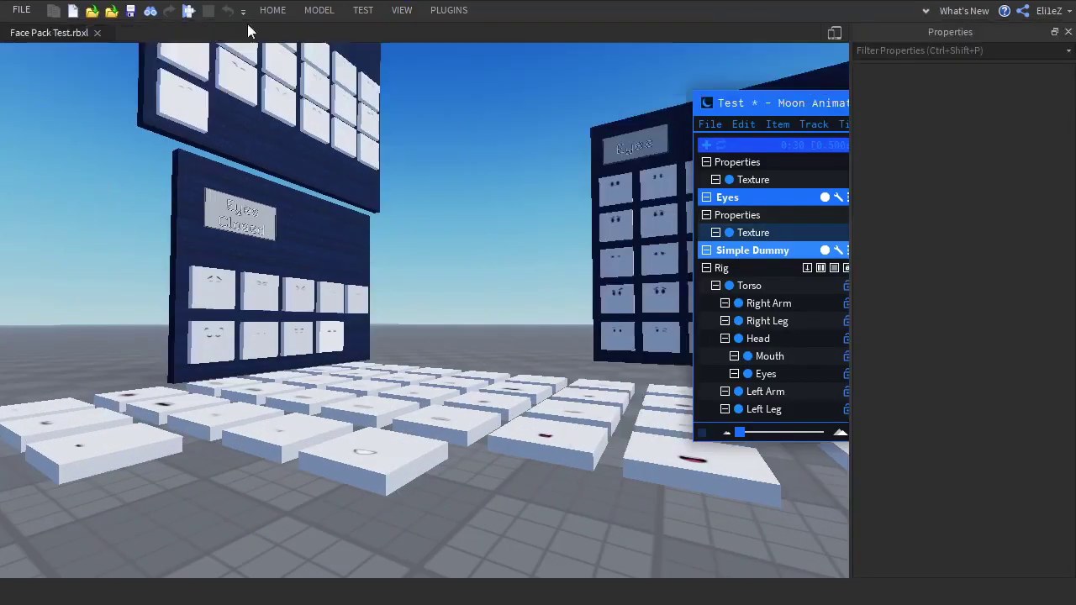
Copy the texture ID of a decal on the Eyes Closed board into the Eyes Texture keyframe's value at frame 15.
{"action": "left_click", "coordinate": [331, 336]}
{"action": "double_click", "coordinate": [1046, 117]}
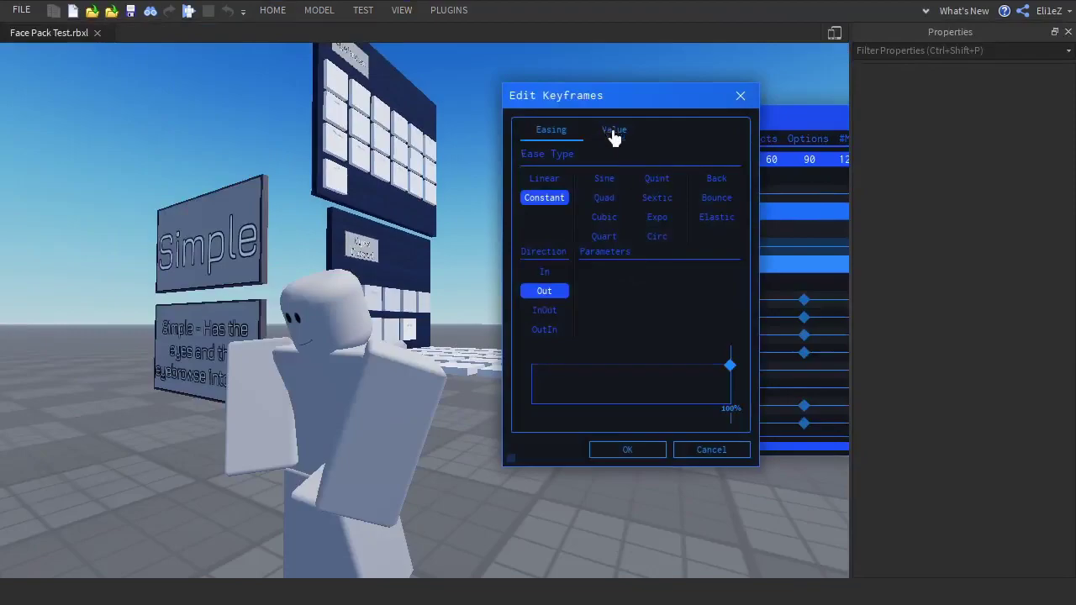
{"action": "left_click", "coordinate": [614, 129]}
{"action": "double_click", "coordinate": [648, 184]}
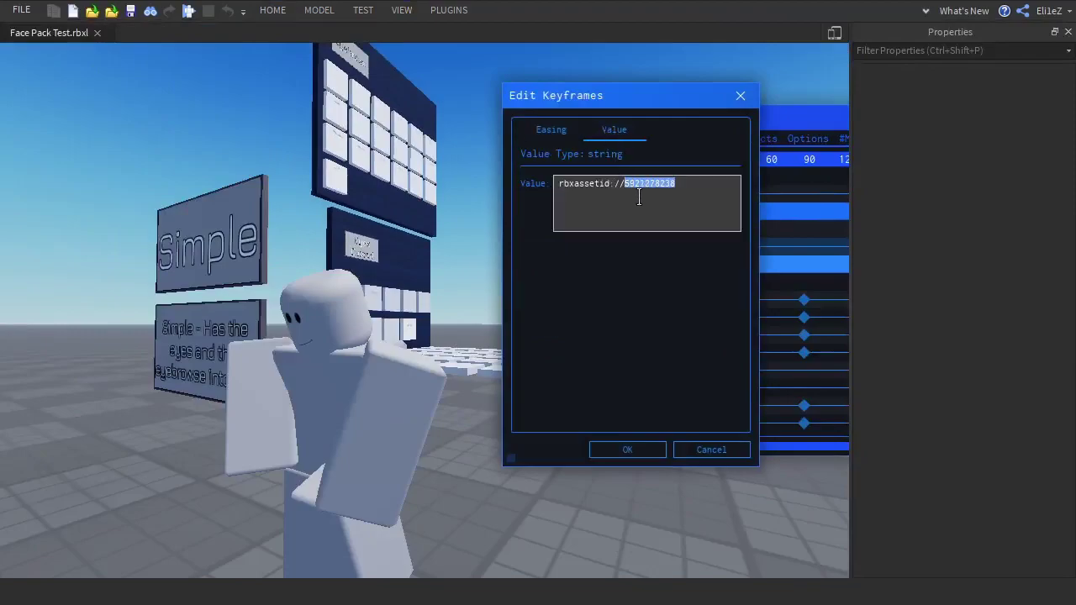
{"action": "key", "text": "ctrl+v"}
{"action": "left_click", "coordinate": [662, 449]}
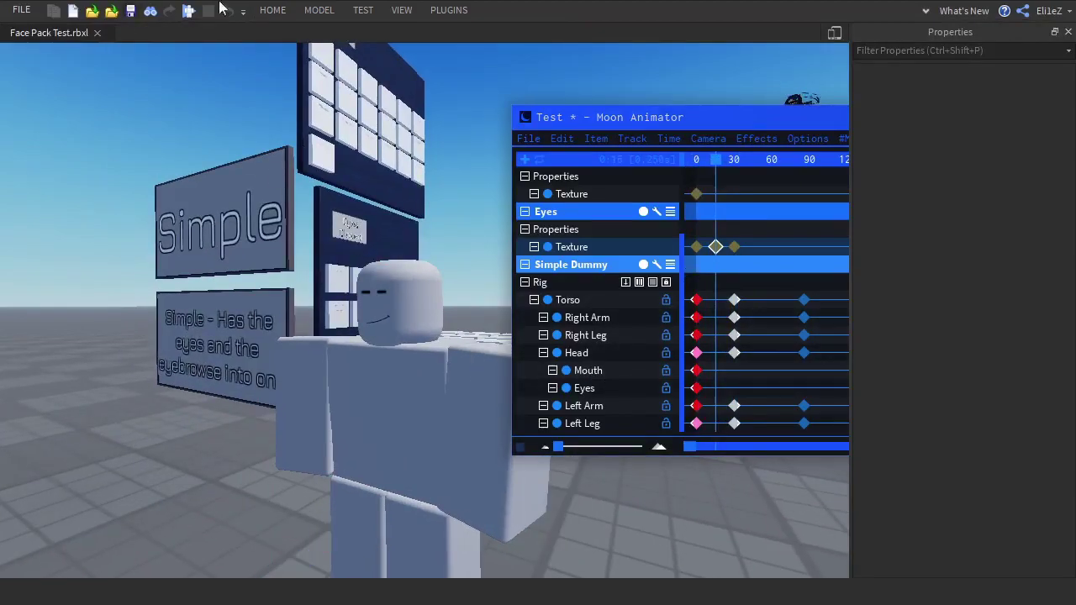
Select the Eyes part on the dummy's head and adjust its pose at frame 15 to keyframe it.
{"action": "left_click", "coordinate": [272, 10]}
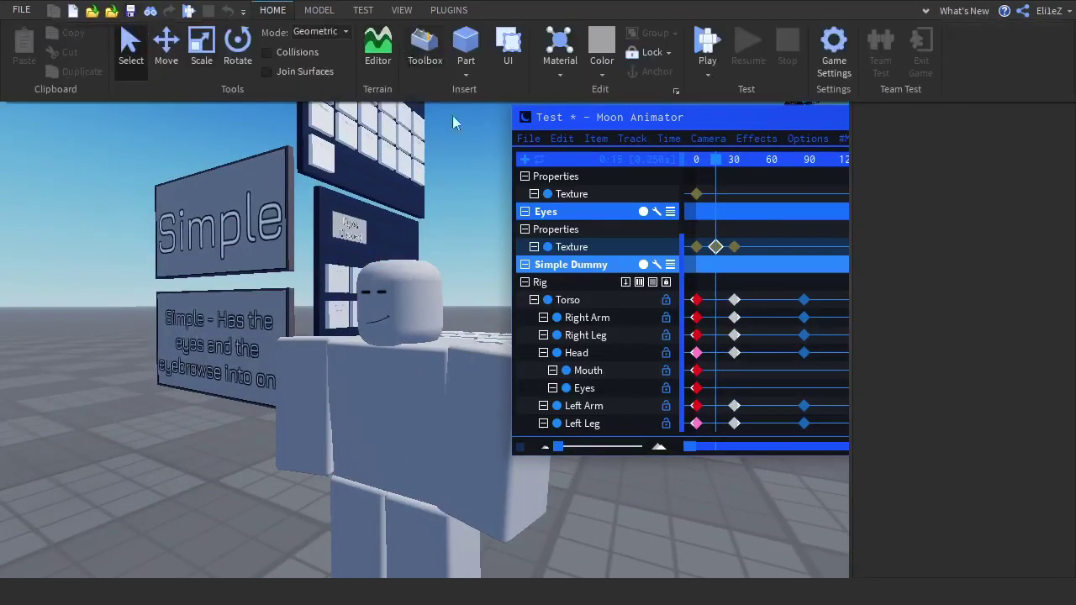
{"action": "left_click", "coordinate": [648, 353]}
{"action": "left_click", "coordinate": [630, 370]}
{"action": "left_click", "coordinate": [624, 388]}
{"action": "key", "text": "r"}
{"action": "left_click_drag", "start_coordinate": [390, 159], "coordinate": [396, 169]}
{"action": "right_click_drag", "start_coordinate": [434, 172], "coordinate": [372, 177]}
Copy the Eyes rig keyframe at frame 0 to frame 30 and change the easing of the frame 0 keyframe.
{"action": "mouse_move", "coordinate": [715, 161]}
{"action": "left_mouse_down"}
{"action": "mouse_move", "coordinate": [673, 168]}
{"action": "mouse_move", "coordinate": [734, 173]}
{"action": "mouse_move", "coordinate": [664, 163]}
{"action": "mouse_move", "coordinate": [701, 163]}
{"action": "left_mouse_up"}
{"action": "left_click", "coordinate": [696, 388]}
{"action": "key", "text": "ctrl+c"}
{"action": "key", "text": "ctrl+v"}
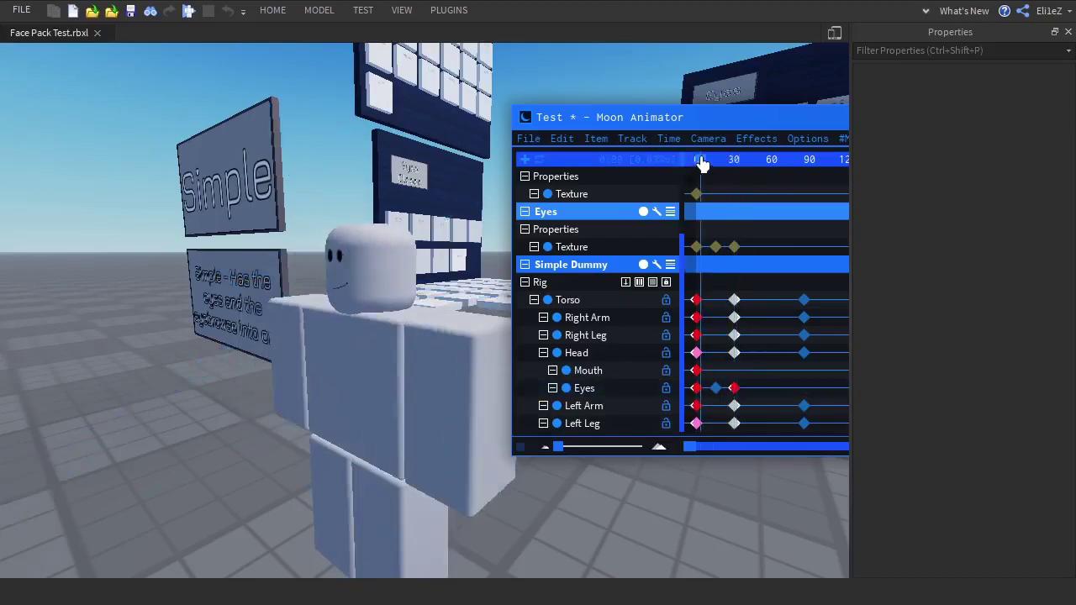
{"action": "double_click", "coordinate": [696, 388]}
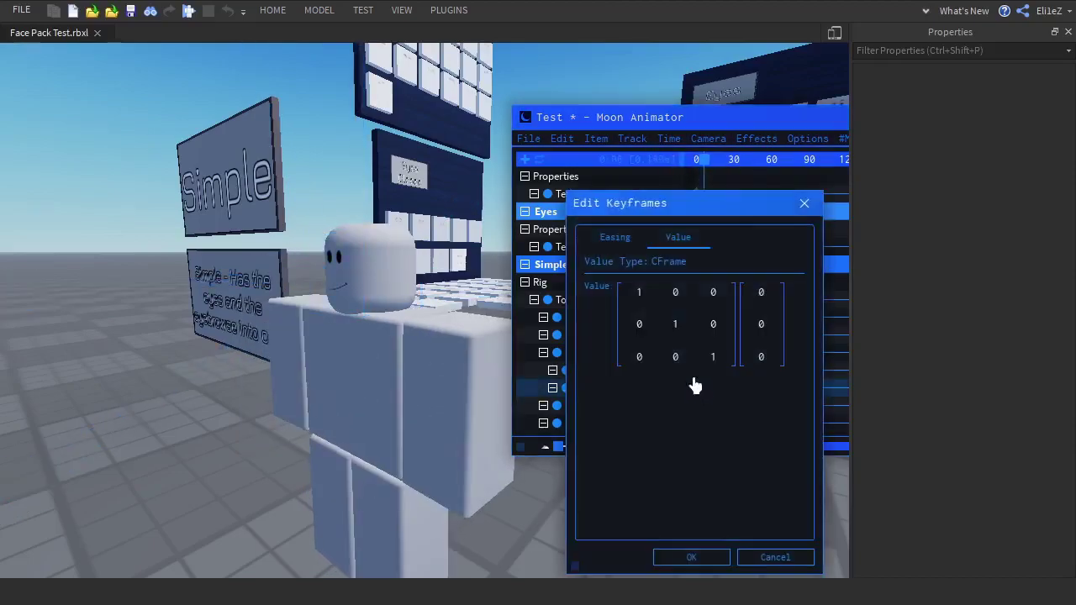
{"action": "left_click", "coordinate": [720, 324]}
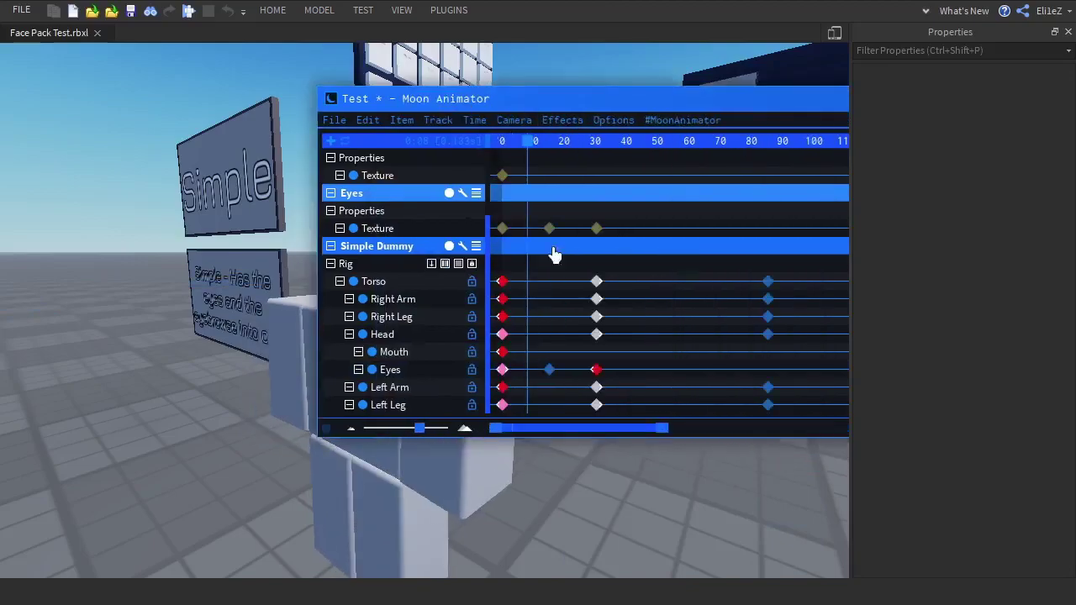
Move the middle Eyes Texture keyframe to about frame 7, and move the middle Eyes rig keyframe to about frame 13 with a new easing.
{"action": "left_click_drag", "start_coordinate": [570, 99], "coordinate": [752, 95]}
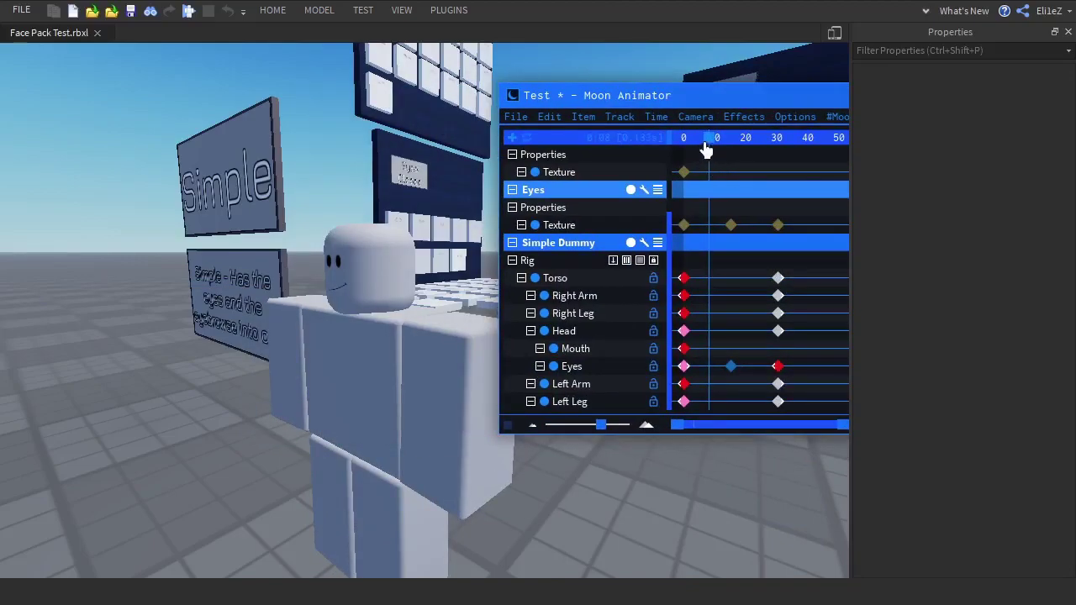
{"action": "left_click_drag", "start_coordinate": [729, 229], "coordinate": [705, 225]}
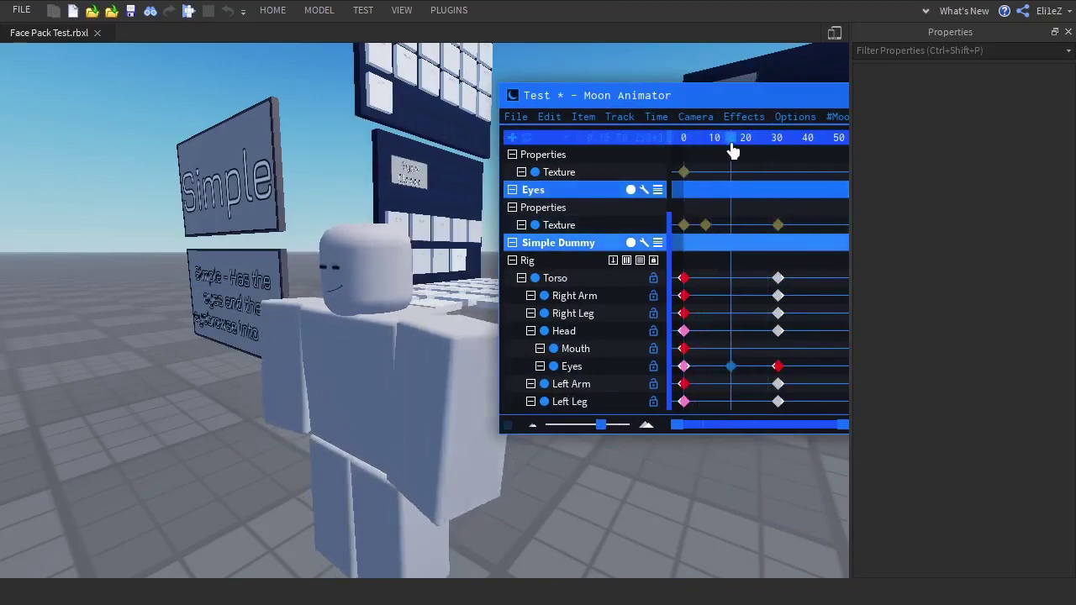
{"action": "left_click_drag", "start_coordinate": [802, 157], "coordinate": [749, 160]}
{"action": "left_click_drag", "start_coordinate": [731, 366], "coordinate": [727, 367]}
{"action": "right_click", "coordinate": [721, 365]}
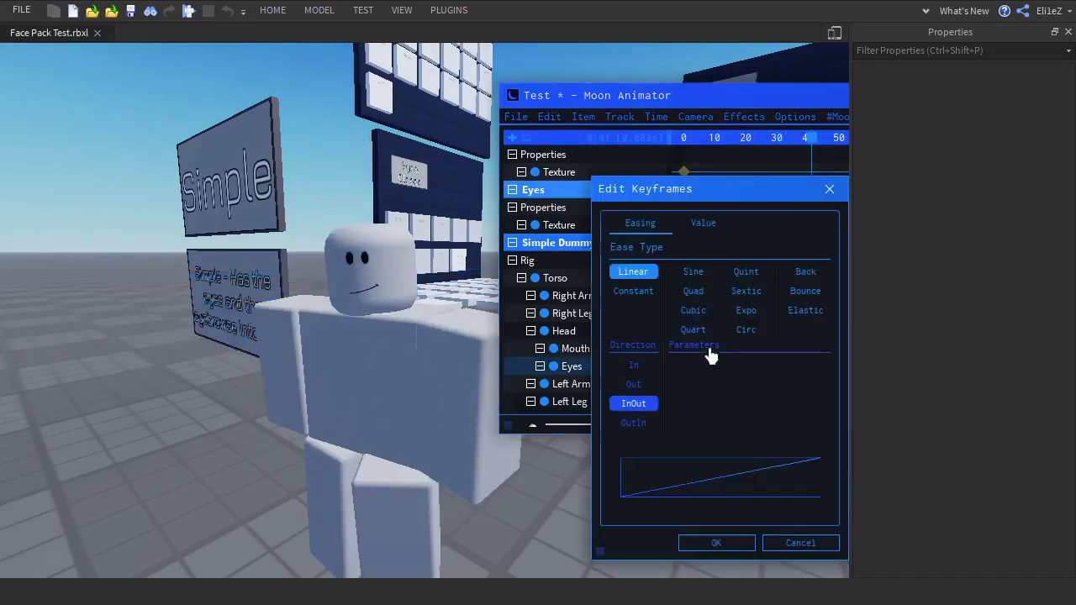
{"action": "left_click", "coordinate": [740, 544]}
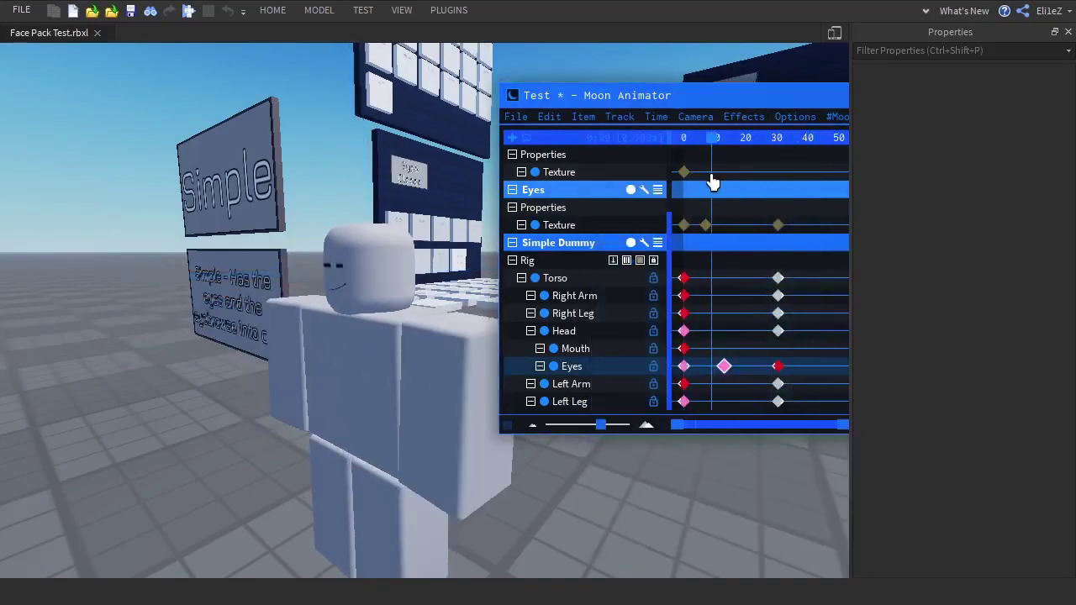
{"action": "left_click", "coordinate": [739, 137]}
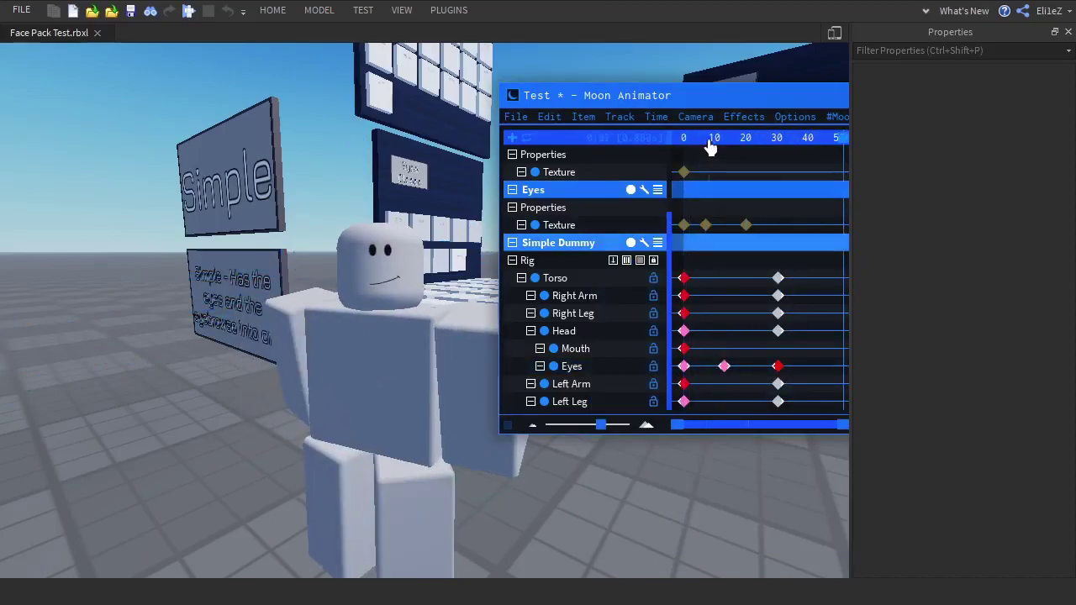
Replace the Eyes rig keyframe at frame 30 with the one from frame 13, and move the Eyes Texture keyframes to about frames 13 and 37.
{"action": "left_click", "coordinate": [777, 366]}
{"action": "key", "text": "Delete"}
{"action": "left_click", "coordinate": [746, 225]}
{"action": "left_click_drag", "start_coordinate": [723, 367], "coordinate": [778, 367], "text": "ctrl"}
{"action": "left_click_drag", "start_coordinate": [706, 226], "coordinate": [724, 228]}
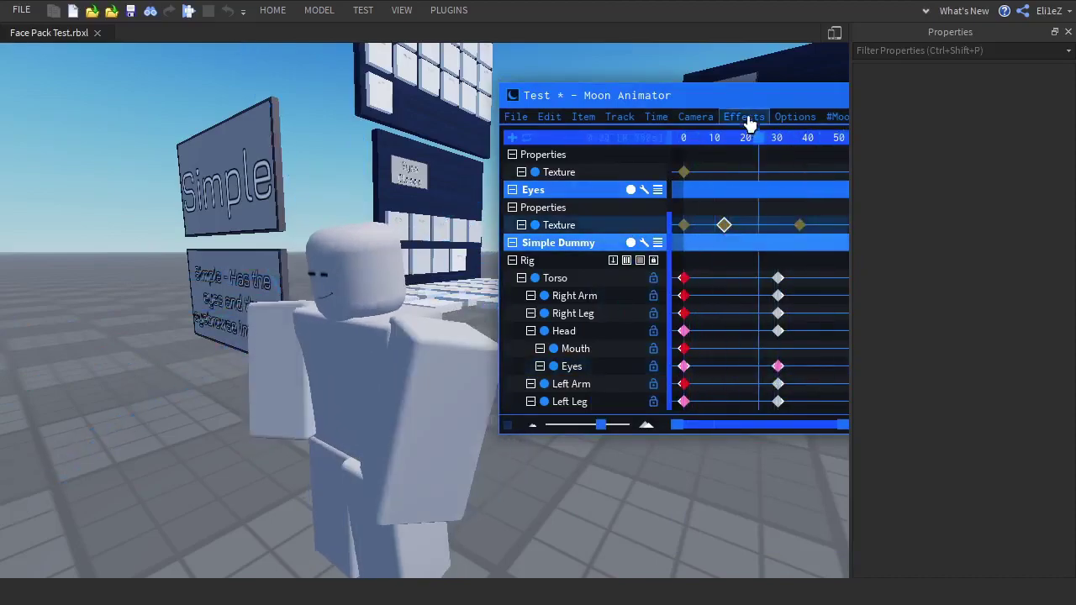
Copy the Eyes rig keyframe at frame 30 to frame 85, in line with the dummy's last body keyframes.
{"action": "left_click_drag", "start_coordinate": [751, 96], "coordinate": [569, 79]}
{"action": "left_click_drag", "start_coordinate": [578, 123], "coordinate": [599, 127]}
{"action": "left_click", "coordinate": [596, 349]}
{"action": "key", "text": "ctrl+c"}
{"action": "key", "text": "ctrl+v"}
Preview the animation, and move the dummy's keyframes at frame 85 to frame 56 and the last Eyes Texture keyframe to about frame 42.
{"action": "left_click_drag", "start_coordinate": [586, 82], "coordinate": [921, 109]}
{"action": "left_click", "coordinate": [618, 183]}
{"action": "key", "text": "space"}
{"action": "left_click", "coordinate": [1067, 33]}
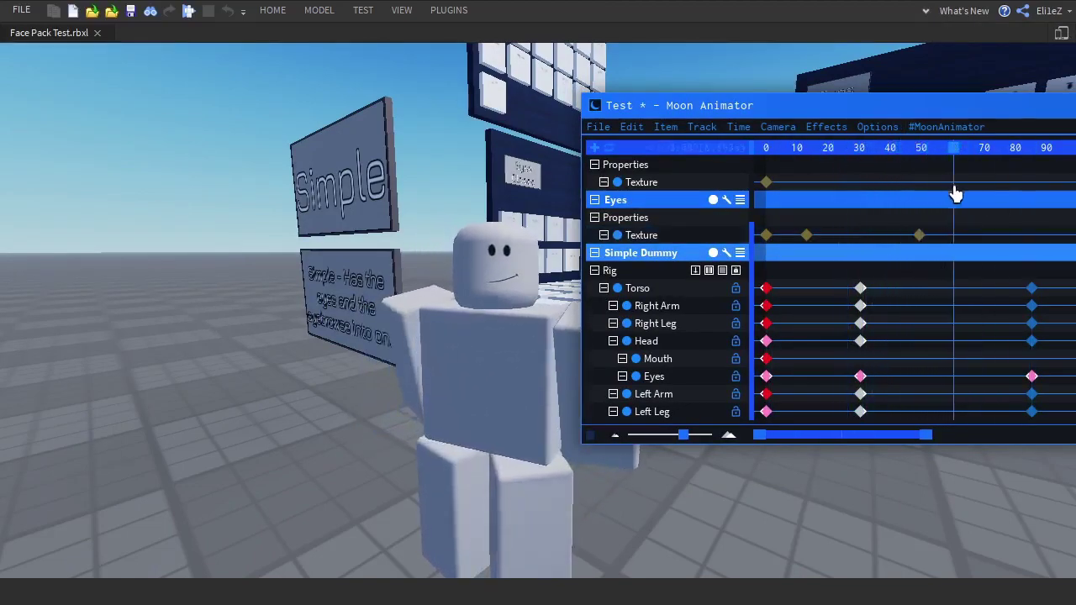
{"action": "left_click_drag", "start_coordinate": [993, 287], "coordinate": [913, 234]}
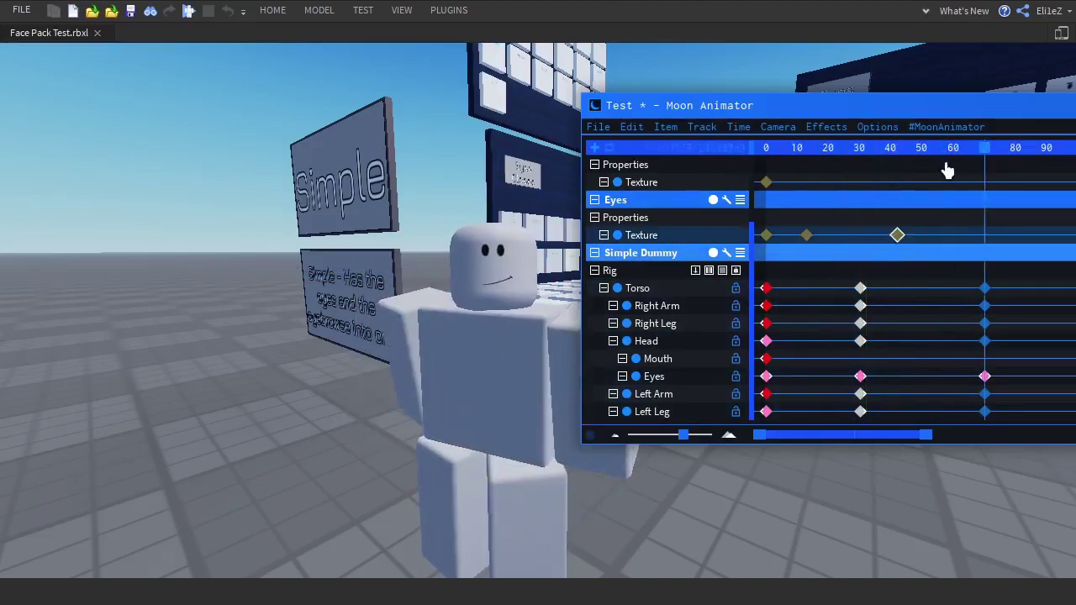
{"action": "left_click_drag", "start_coordinate": [985, 403], "coordinate": [941, 404]}
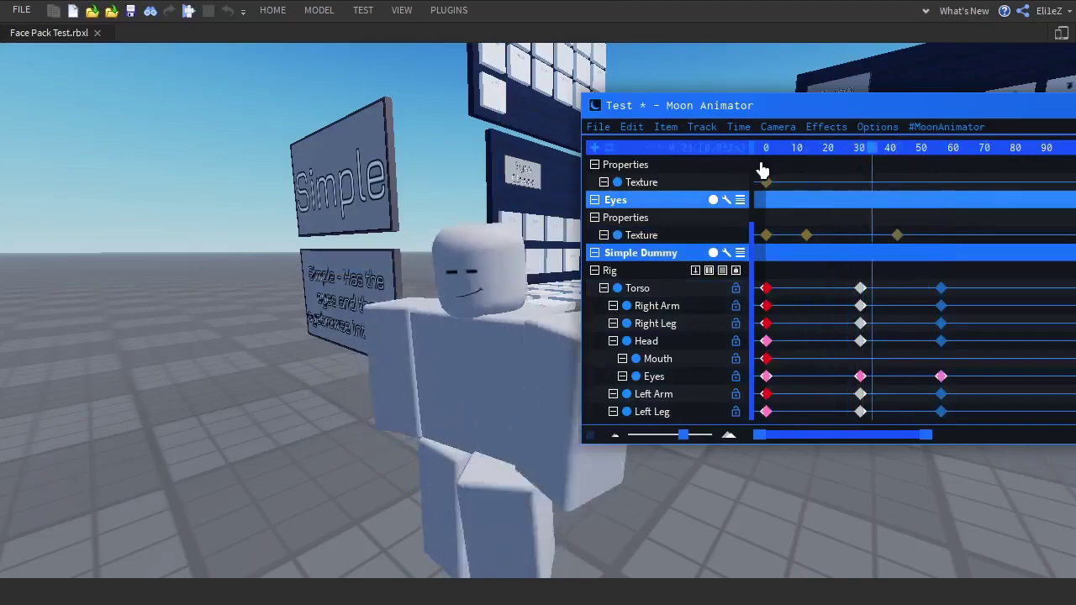
Set the easing of the dummy's body keyframes at frame 30 to Quad with direction Out.
{"action": "left_click_drag", "start_coordinate": [875, 362], "coordinate": [874, 364]}
{"action": "key", "text": "7"}
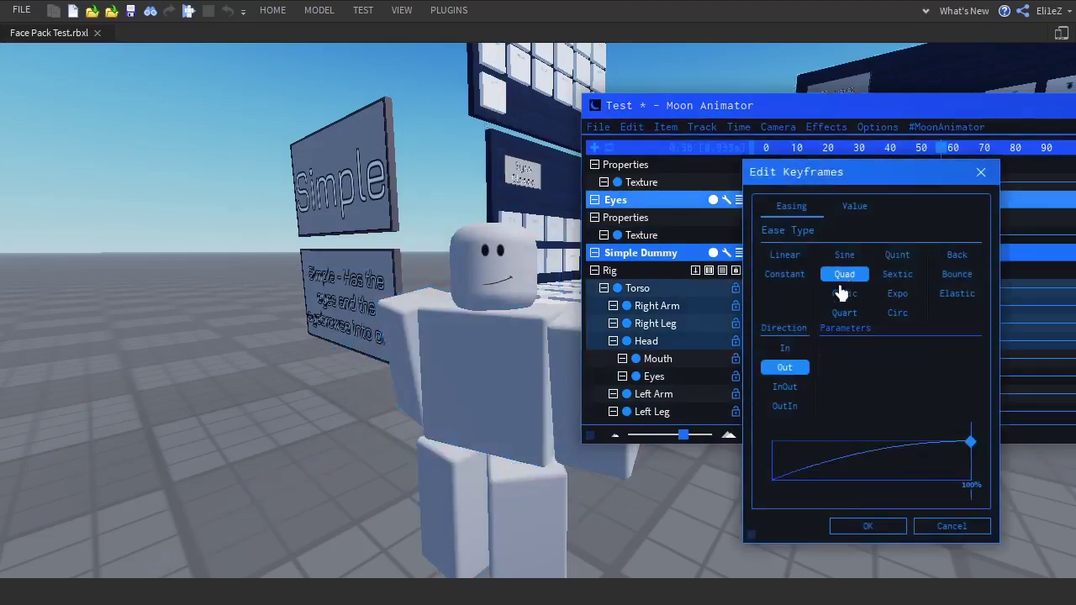
{"action": "left_click", "coordinate": [862, 529]}
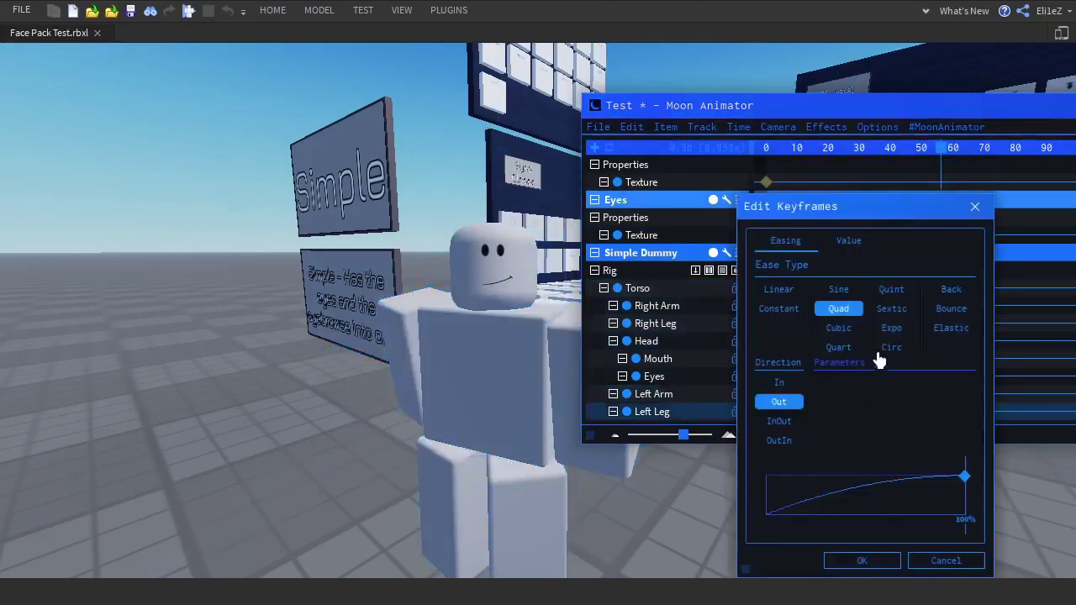
{"action": "double_click", "coordinate": [861, 342]}
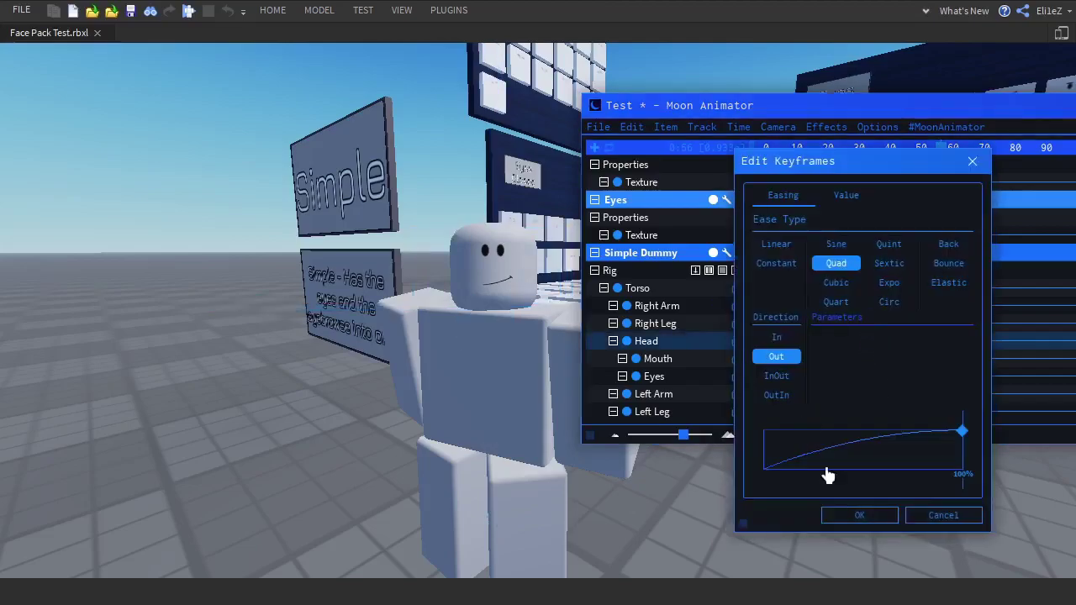
{"action": "left_click", "coordinate": [859, 515]}
{"action": "key", "text": "7"}
{"action": "left_click", "coordinate": [866, 510]}
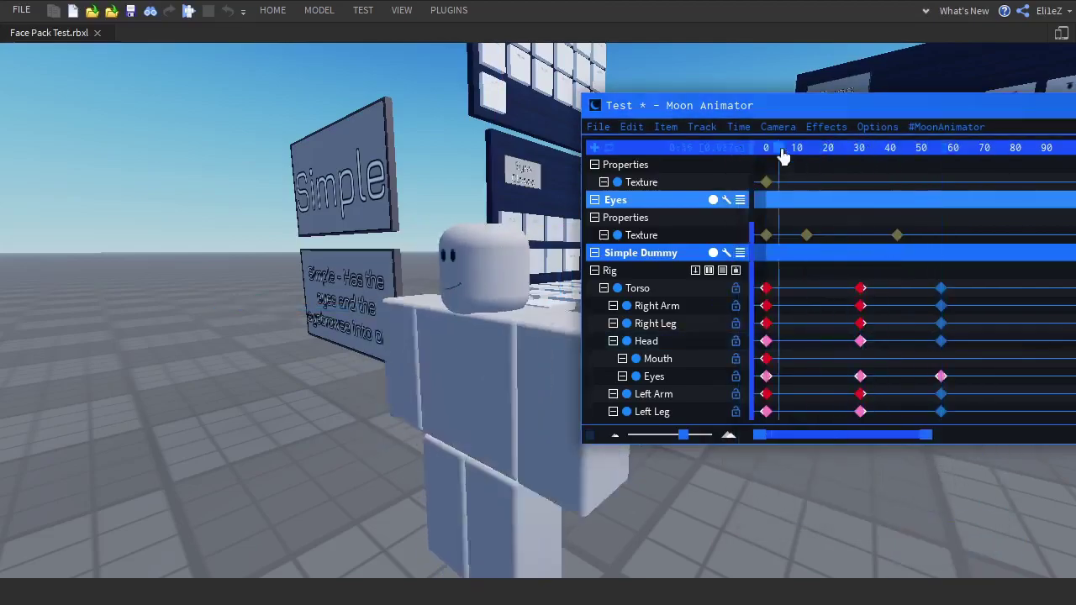
Move the last Eyes Texture keyframe to frame 47 and play the animation close up on the face to check the timing.
{"action": "left_click_drag", "start_coordinate": [898, 234], "coordinate": [918, 210]}
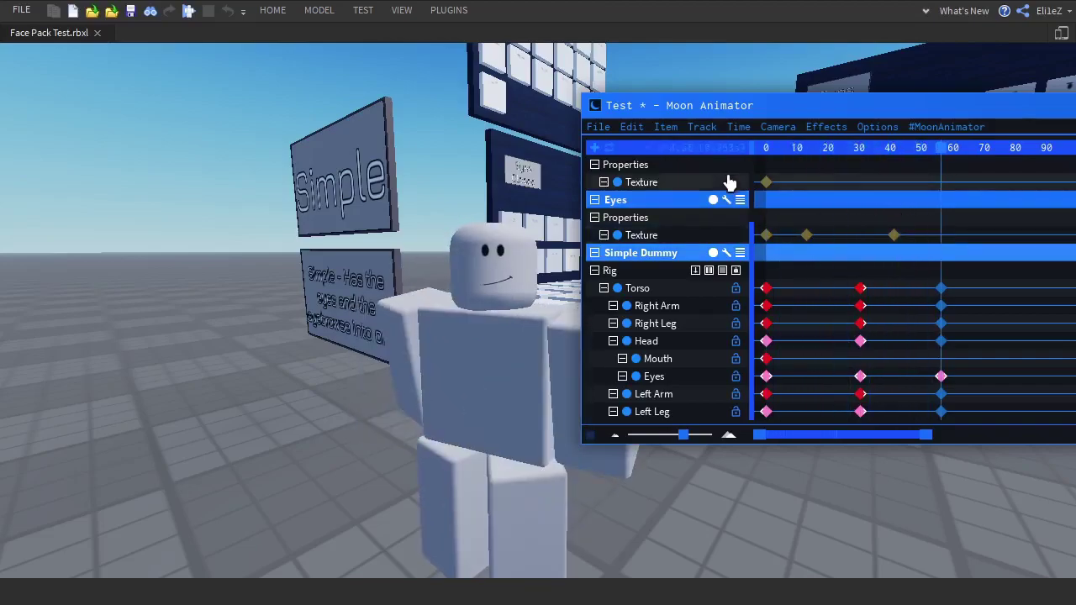
{"action": "scroll", "coordinate": [723, 143], "scroll_direction": "up", "scroll_amount": 5}
{"action": "left_click_drag", "start_coordinate": [701, 108], "coordinate": [809, 113]}
{"action": "left_click_drag", "start_coordinate": [846, 149], "coordinate": [972, 211]}
{"action": "mouse_move", "coordinate": [1001, 241]}
{"action": "left_mouse_down"}
{"action": "mouse_move", "coordinate": [1035, 241]}
{"action": "mouse_move", "coordinate": [1023, 241]}
{"action": "left_mouse_up"}
{"action": "key", "text": "space"}
{"action": "left_click_drag", "start_coordinate": [1000, 154], "coordinate": [1016, 184]}
{"action": "key", "text": "space"}
{"action": "key", "text": "space"}
{"action": "key", "text": "space"}
{"action": "left_click_drag", "start_coordinate": [912, 157], "coordinate": [1023, 213]}
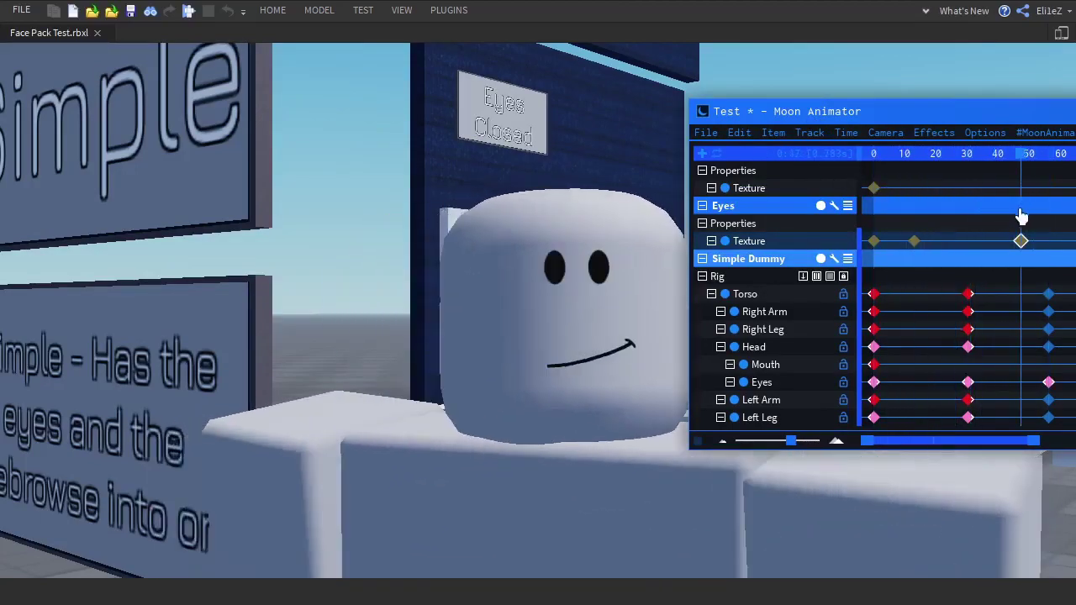
Bring the Eyes board of the face pack into view and show the Properties window.
{"action": "scroll", "coordinate": [597, 440], "scroll_direction": "down", "scroll_amount": 5}
{"action": "scroll", "coordinate": [596, 440], "scroll_direction": "up", "scroll_amount": 2}
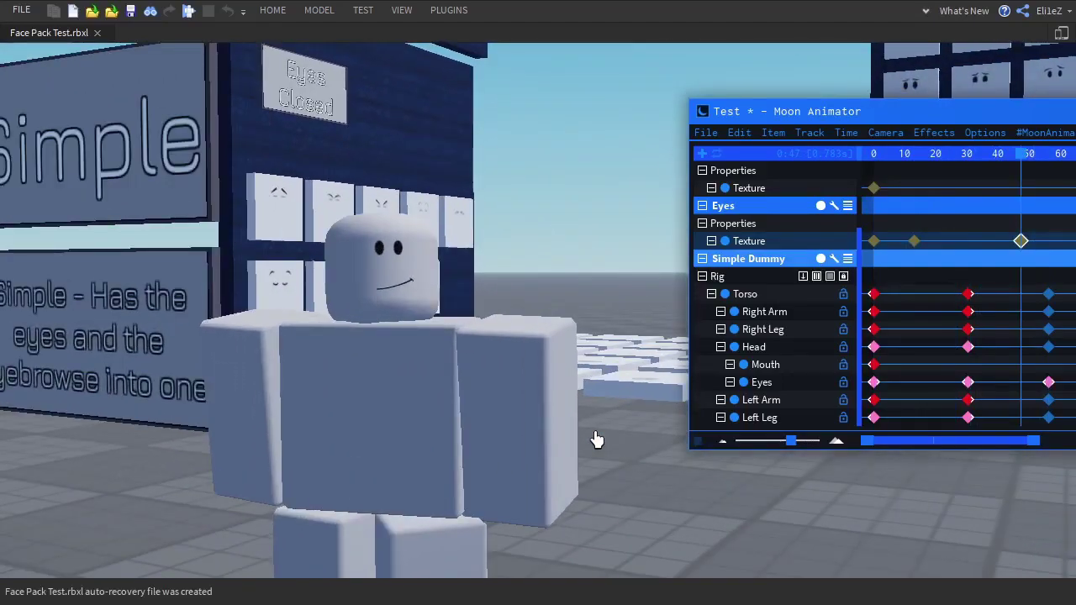
{"action": "scroll", "coordinate": [596, 439], "scroll_direction": "up", "scroll_amount": 5}
{"action": "right_click_drag", "start_coordinate": [596, 439], "coordinate": [598, 441]}
{"action": "left_click", "coordinate": [402, 10]}
{"action": "left_click", "coordinate": [398, 154]}
{"action": "left_click", "coordinate": [402, 11]}
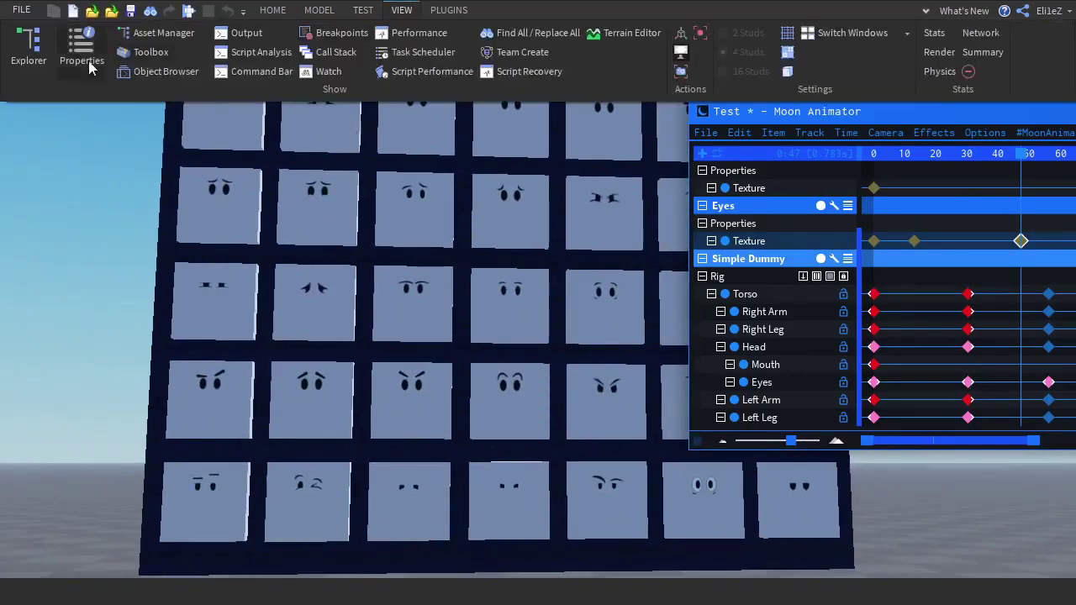
{"action": "left_click", "coordinate": [94, 57]}
{"action": "left_click", "coordinate": [402, 10]}
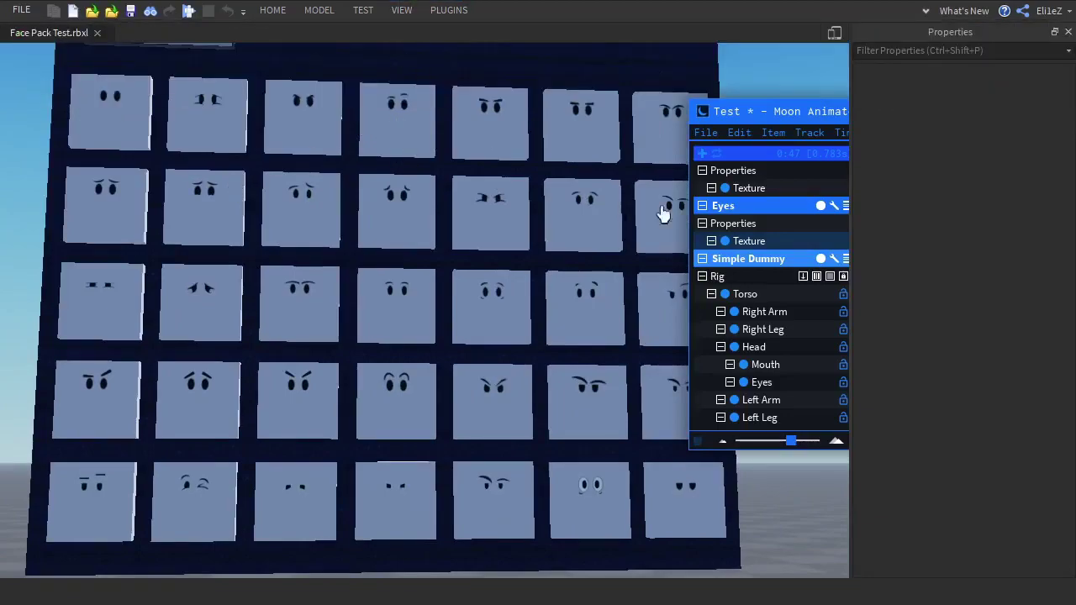
{"action": "scroll", "coordinate": [358, 243], "scroll_direction": "down", "scroll_amount": 4}
{"action": "left_click", "coordinate": [273, 10]}
{"action": "left_click", "coordinate": [131, 54]}
{"action": "left_click", "coordinate": [423, 335]}
{"action": "left_click", "coordinate": [434, 338]}
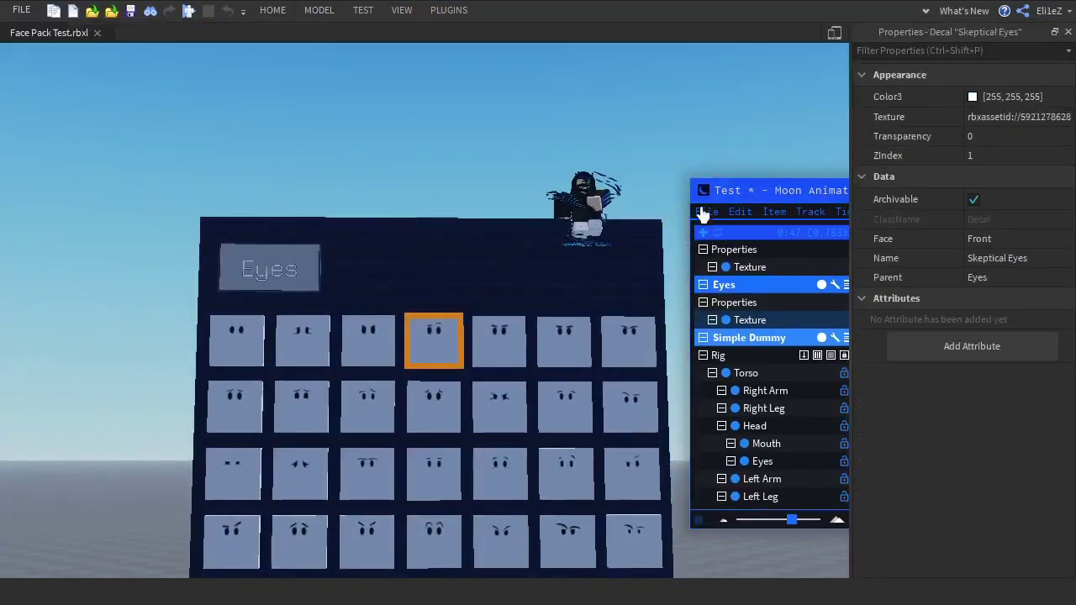
{"action": "left_click_drag", "start_coordinate": [739, 191], "coordinate": [538, 135]}
{"action": "left_click", "coordinate": [273, 11]}
{"action": "left_click", "coordinate": [132, 50]}
{"action": "left_click", "coordinate": [433, 339]}
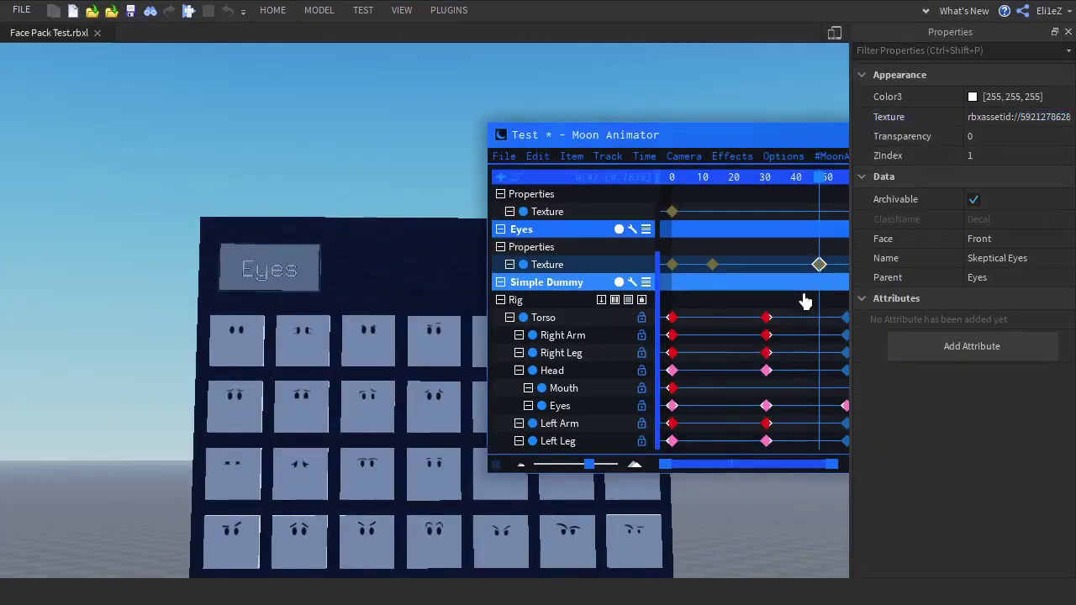
{"action": "key", "text": "7"}
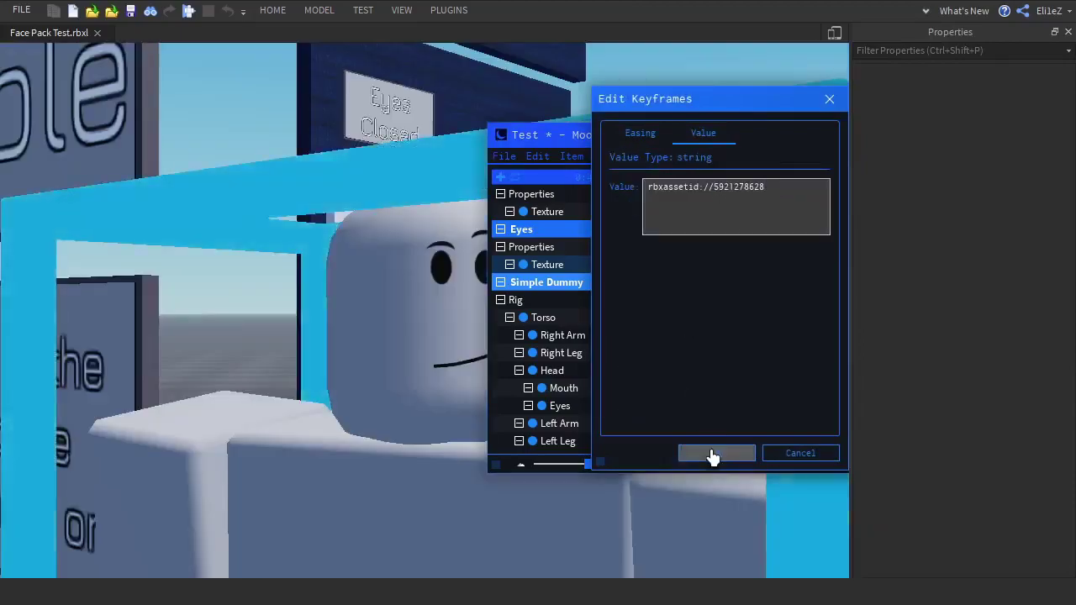
{"action": "left_click", "coordinate": [716, 453]}
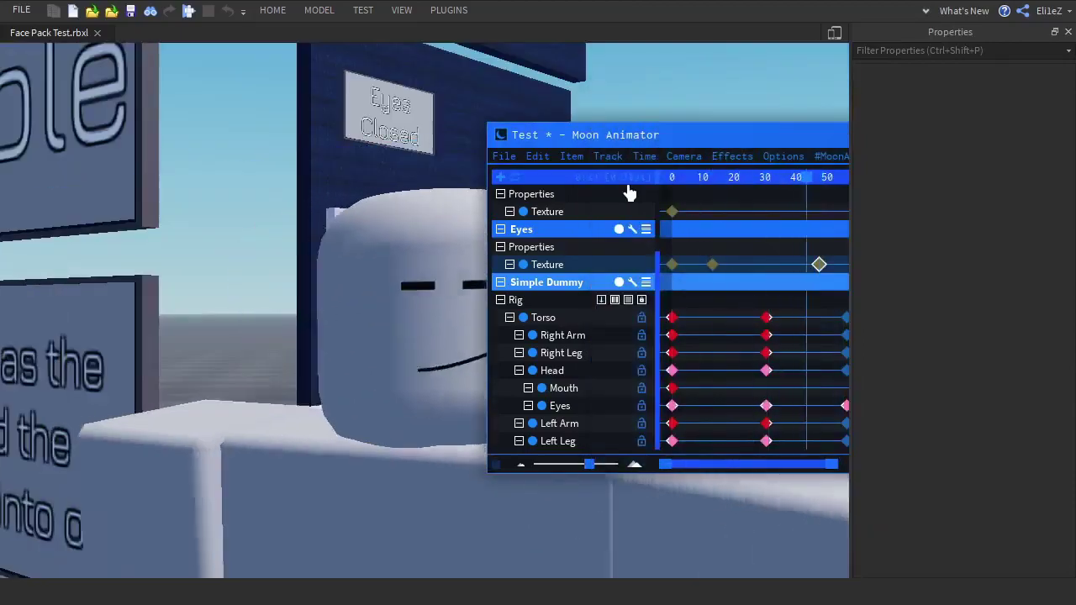
Change the easing of the Eyes rig keyframe at frame 30.
{"action": "left_click", "coordinate": [659, 159]}
{"action": "left_click_drag", "start_coordinate": [690, 138], "coordinate": [523, 94]}
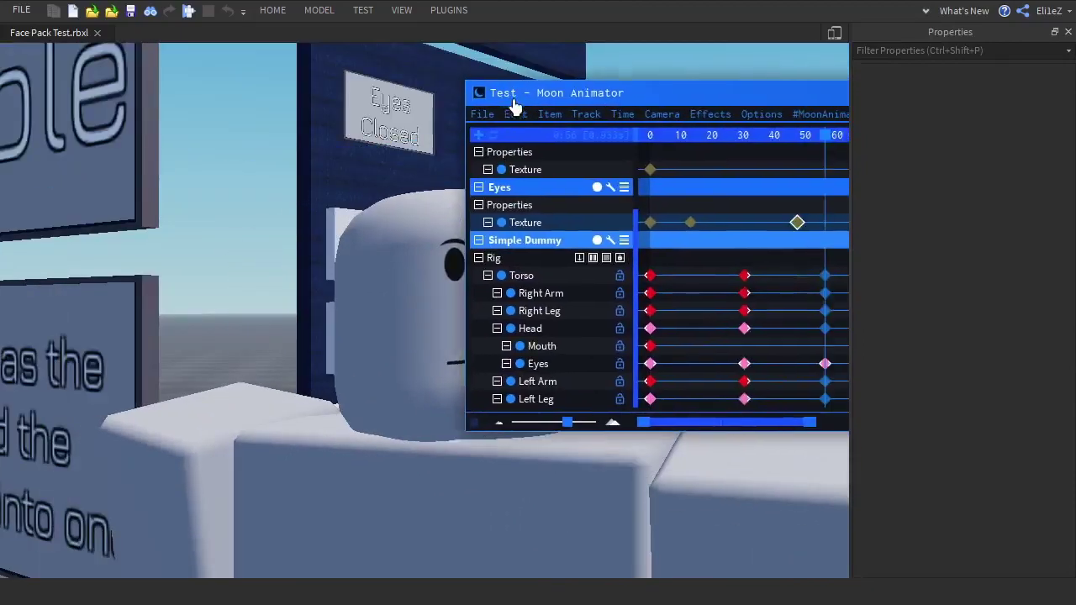
{"action": "double_click", "coordinate": [752, 363]}
{"action": "left_click", "coordinate": [642, 220]}
{"action": "left_click", "coordinate": [731, 538]}
Shift the dummy's last keyframes to frame 60 and the last Eyes Texture keyframe to frame 51, and edit the Eyes keyframe's easing at frame 30 again.
{"action": "left_click_drag", "start_coordinate": [641, 102], "coordinate": [517, 115]}
{"action": "mouse_move", "coordinate": [709, 148]}
{"action": "left_mouse_down"}
{"action": "mouse_move", "coordinate": [627, 155]}
{"action": "mouse_move", "coordinate": [722, 153]}
{"action": "left_mouse_up"}
{"action": "left_click_drag", "start_coordinate": [660, 210], "coordinate": [725, 410]}
{"action": "left_click_drag", "start_coordinate": [723, 148], "coordinate": [619, 160]}
{"action": "left_click_drag", "start_coordinate": [480, 113], "coordinate": [615, 168]}
{"action": "double_click", "coordinate": [763, 432]}
{"action": "left_click", "coordinate": [693, 309]}
{"action": "left_click", "coordinate": [716, 561]}
Find the thin frowning mouth decal among the face pack's mouths and show its properties to copy the texture ID.
{"action": "left_click_drag", "start_coordinate": [752, 202], "coordinate": [845, 201]}
{"action": "left_click_drag", "start_coordinate": [671, 166], "coordinate": [210, 212]}
{"action": "left_click", "coordinate": [1068, 32]}
{"action": "left_click_drag", "start_coordinate": [474, 214], "coordinate": [734, 193]}
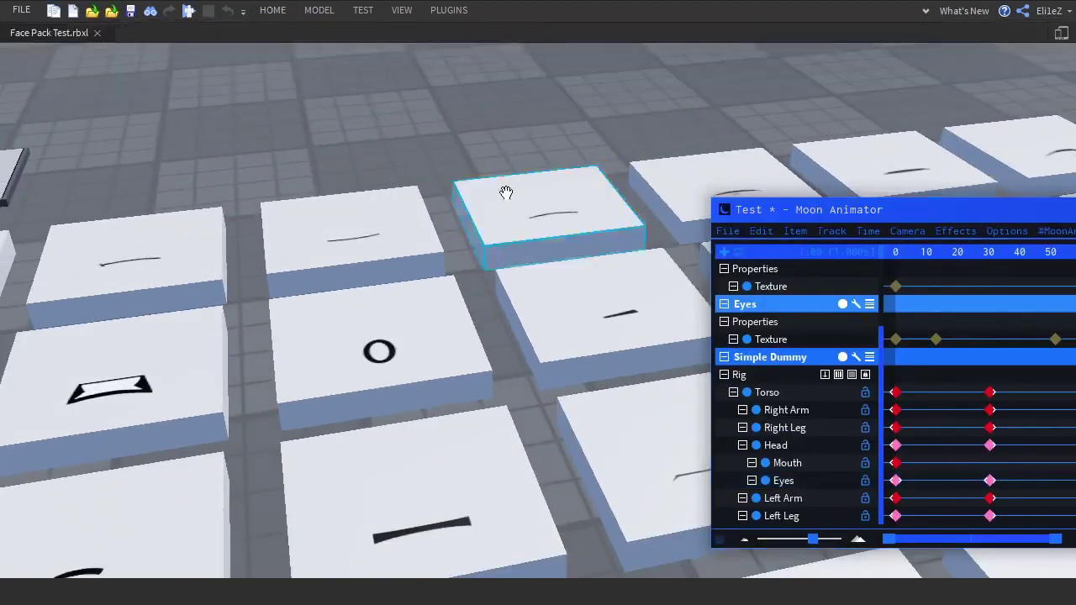
{"action": "left_click", "coordinate": [506, 193]}
{"action": "left_click", "coordinate": [401, 9]}
{"action": "left_click", "coordinate": [84, 53]}
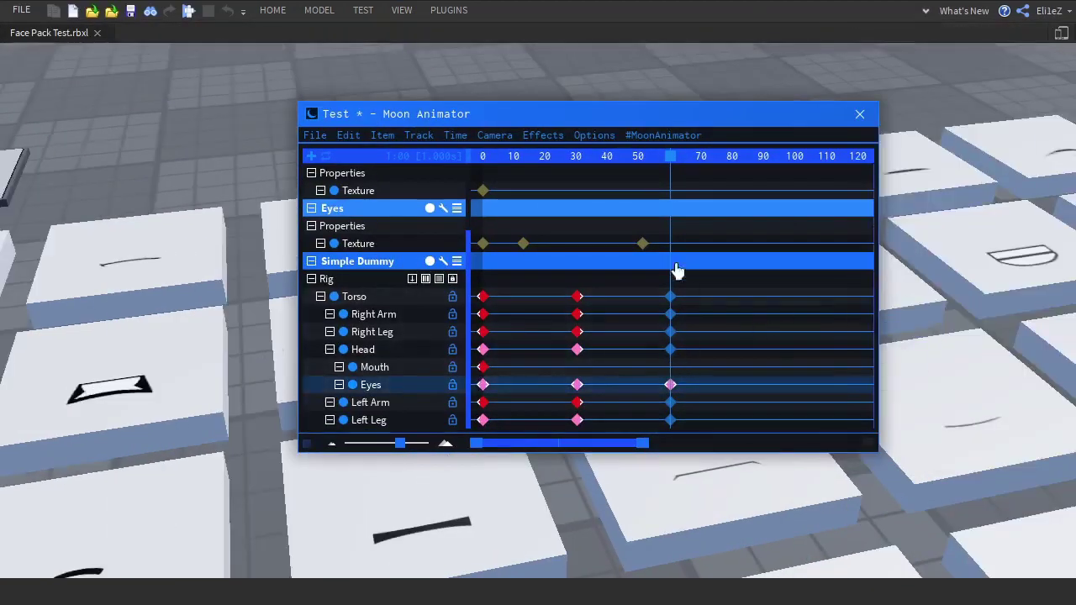
Add a Mouth Texture keyframe with the copied texture ID at frame 60 and move it to frame 51.
{"action": "key", "text": "7"}
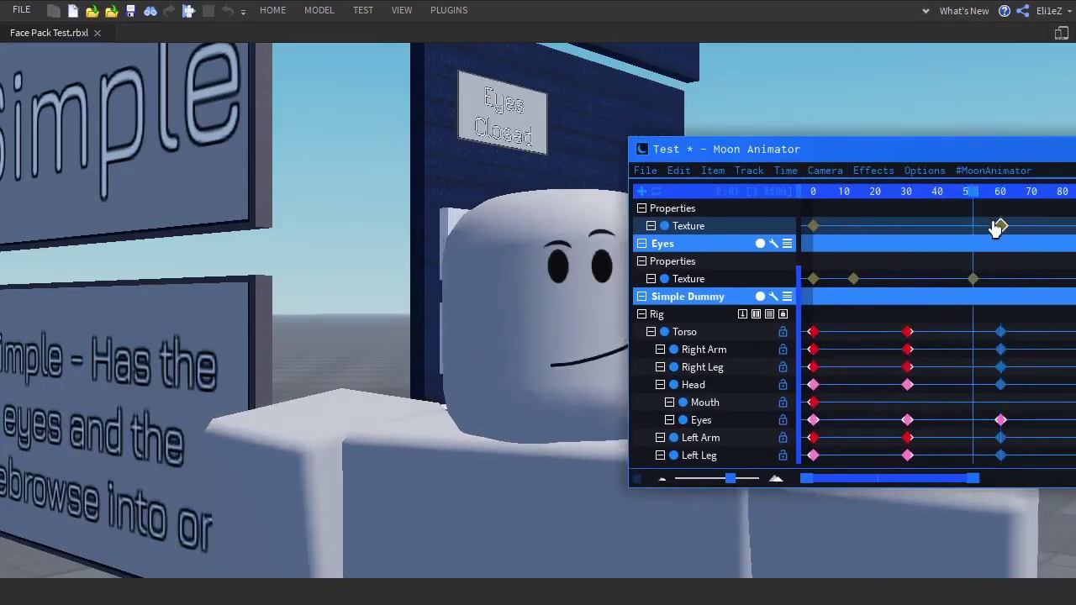
{"action": "left_click_drag", "start_coordinate": [998, 226], "coordinate": [972, 227]}
{"action": "left_click_drag", "start_coordinate": [971, 192], "coordinate": [936, 194]}
Try the Mouth Texture keyframe at about frame 40 and scrub through the animation.
{"action": "left_click_drag", "start_coordinate": [971, 226], "coordinate": [937, 226]}
{"action": "left_click_drag", "start_coordinate": [935, 194], "coordinate": [866, 196]}
{"action": "left_click", "coordinate": [851, 192]}
Try staggering the arm, leg and head keyframes around frame 30, with the Right Arm at about frame 22 and the Right Leg at about 37.
{"action": "left_click_drag", "start_coordinate": [907, 350], "coordinate": [881, 350]}
{"action": "left_click_drag", "start_coordinate": [907, 368], "coordinate": [929, 368]}
{"action": "left_click_drag", "start_coordinate": [907, 385], "coordinate": [891, 420]}
{"action": "left_click_drag", "start_coordinate": [907, 438], "coordinate": [922, 438]}
{"action": "left_click_drag", "start_coordinate": [907, 455], "coordinate": [919, 455]}
{"action": "left_click_drag", "start_coordinate": [932, 194], "coordinate": [920, 194]}
Undo the last keyframe shifts and try the Left Arm keyframe at about frame 37 and the Left Leg keyframe at about frame 26.
{"action": "key", "text": "ctrl+z"}
{"action": "key", "text": "ctrl+z"}
{"action": "key", "text": "ctrl+z"}
{"action": "left_click", "coordinate": [908, 420]}
{"action": "left_click_drag", "start_coordinate": [907, 438], "coordinate": [928, 438]}
{"action": "left_click_drag", "start_coordinate": [907, 455], "coordinate": [895, 456]}
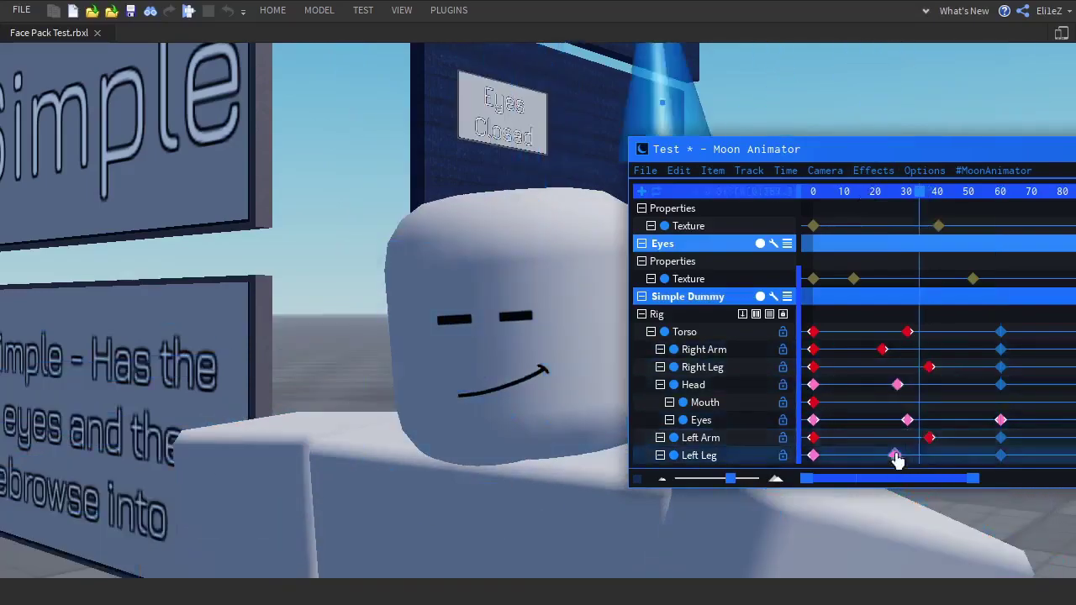
Play the staggered animation and undo the keyframe shifts around frame 30 and the Mouth Texture keyframe's move to frame 40.
{"action": "scroll", "coordinate": [521, 336], "scroll_direction": "down", "scroll_amount": 8}
{"action": "key", "text": "space"}
{"action": "key", "text": "ctrl+z"}
{"action": "key", "text": "ctrl+z"}
{"action": "key", "text": "ctrl+z"}
{"action": "key", "text": "ctrl+z"}
{"action": "key", "text": "ctrl+z"}
{"action": "key", "text": "ctrl+z"}
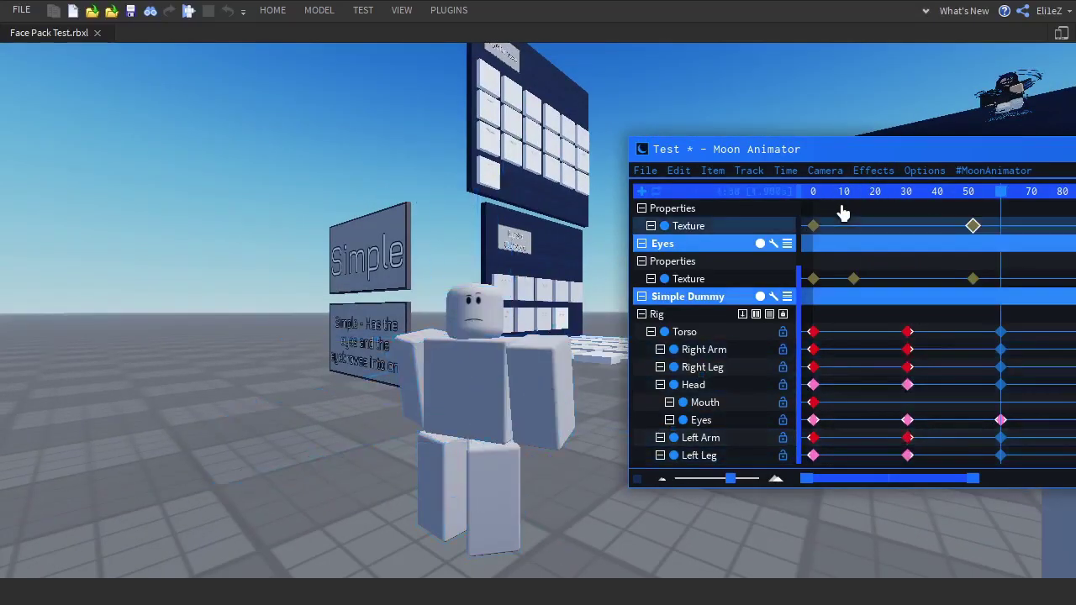
Move the Mouth Texture keyframe to about frame 45 and play the animation.
{"action": "left_click", "coordinate": [839, 197]}
{"action": "key", "text": "space"}
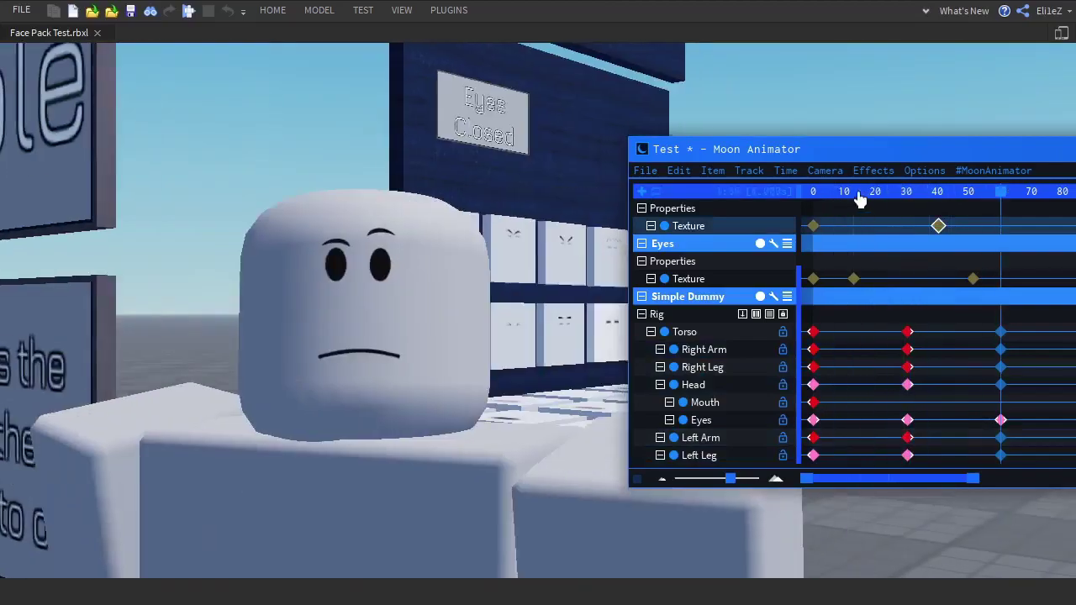
{"action": "left_click", "coordinate": [858, 196]}
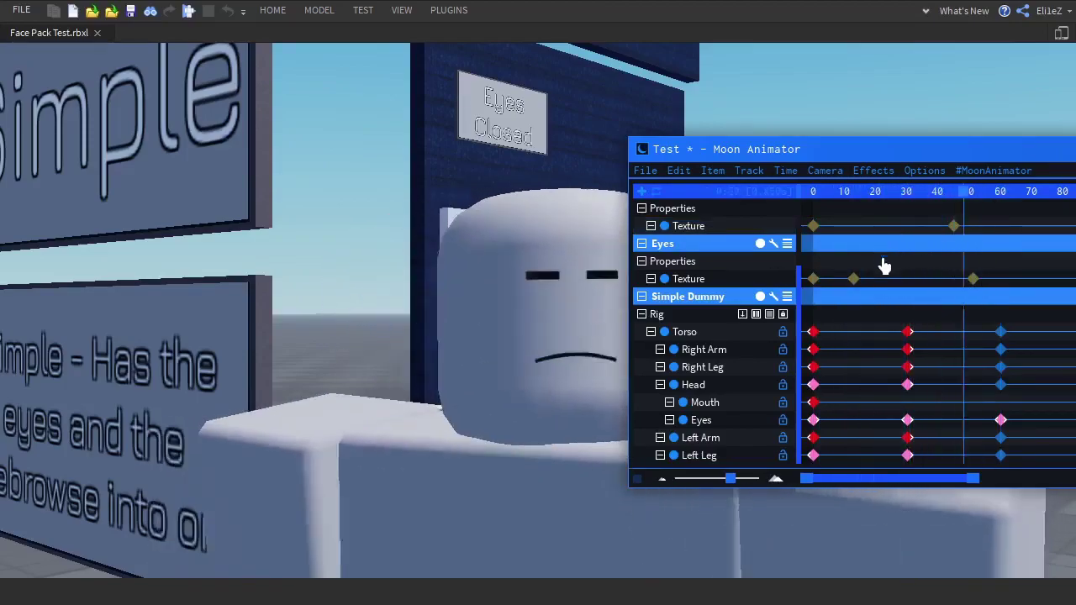
Check the easing settings of the Head and Torso keyframes at frames 0 and 30.
{"action": "right_click", "coordinate": [907, 384]}
{"action": "key", "text": "Return"}
{"action": "right_click", "coordinate": [813, 385]}
{"action": "left_click", "coordinate": [845, 332]}
{"action": "key", "text": "Return"}
{"action": "double_click", "coordinate": [813, 331]}
{"action": "key", "text": "Escape"}
{"action": "left_click", "coordinate": [908, 438]}
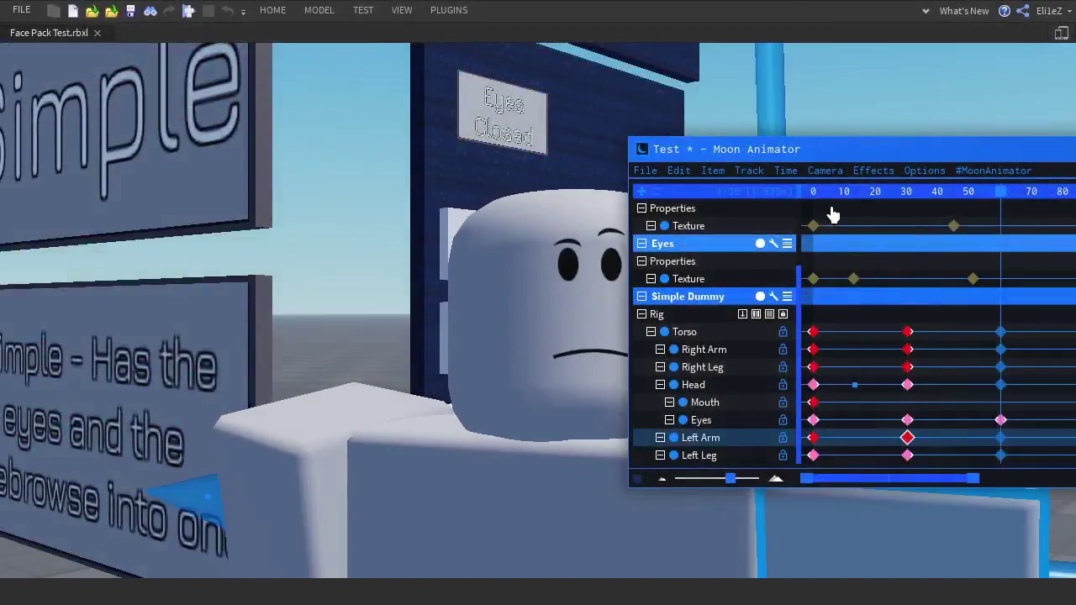
Apply Expo easing with the In direction to the Head keyframe at frame 0 and change the easing of the Head keyframe at frame 30.
{"action": "double_click", "coordinate": [814, 384]}
{"action": "left_click", "coordinate": [813, 556]}
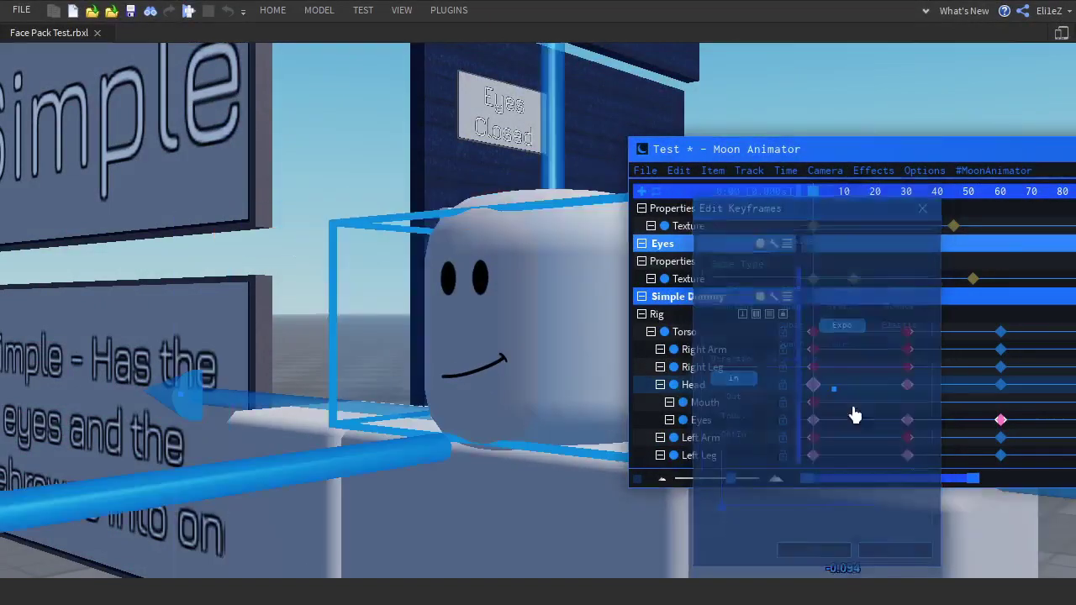
{"action": "key", "text": "space"}
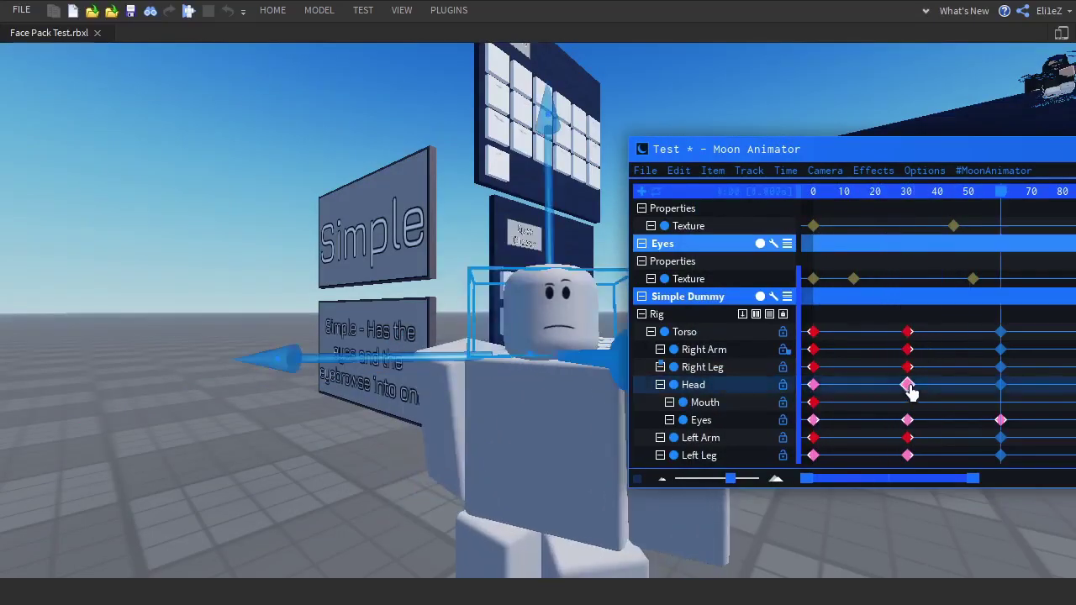
{"action": "double_click", "coordinate": [908, 385]}
{"action": "left_click", "coordinate": [935, 559]}
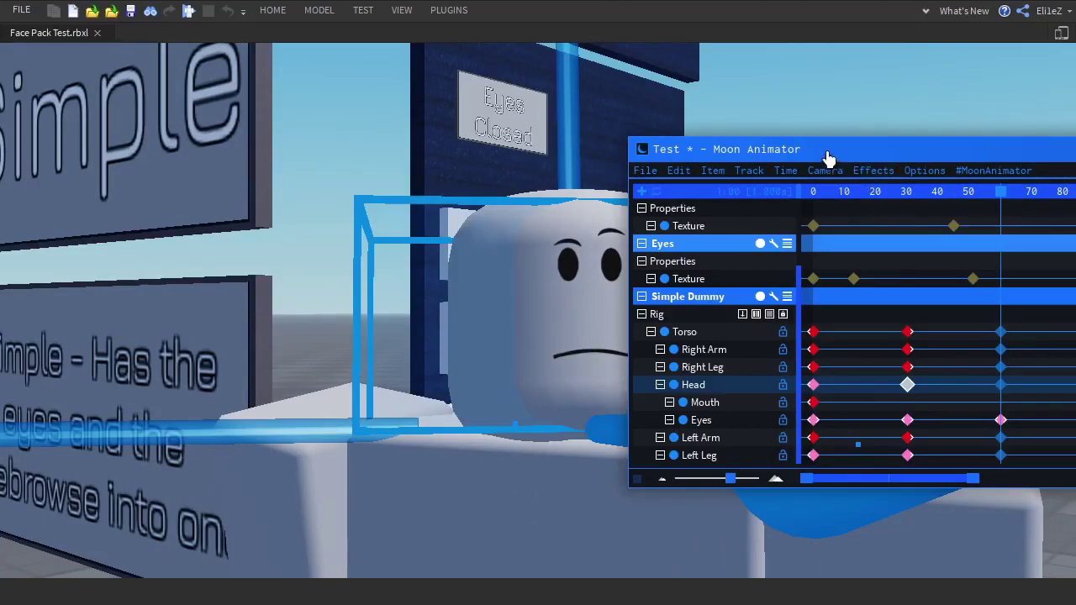
Move the animator window clear of the dummy's head and save the Test animation.
{"action": "left_click_drag", "start_coordinate": [828, 160], "coordinate": [914, 181]}
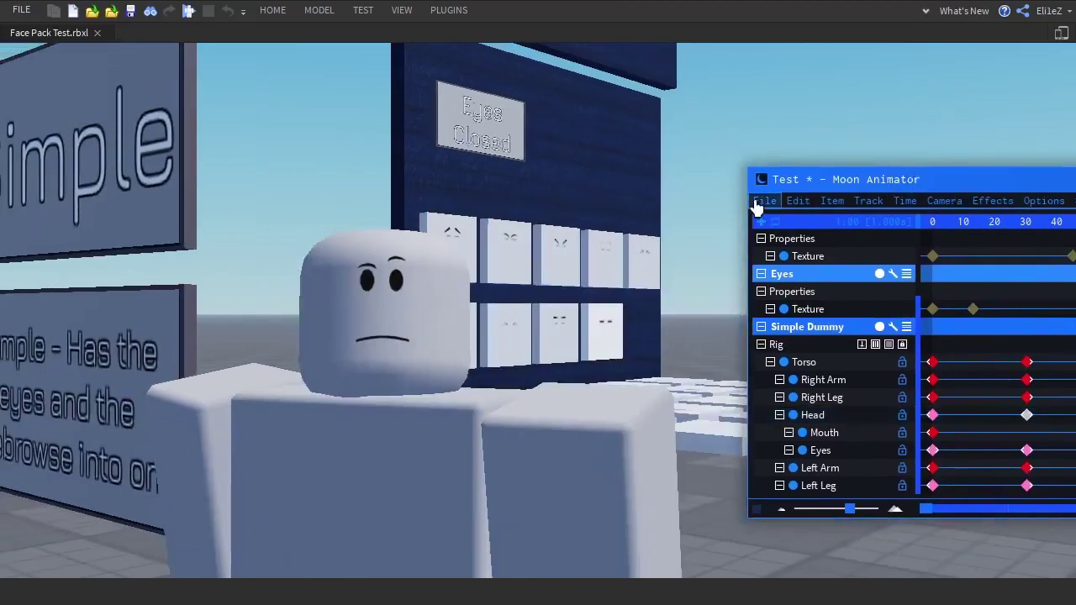
{"action": "left_click", "coordinate": [760, 202]}
{"action": "left_click", "coordinate": [790, 223]}
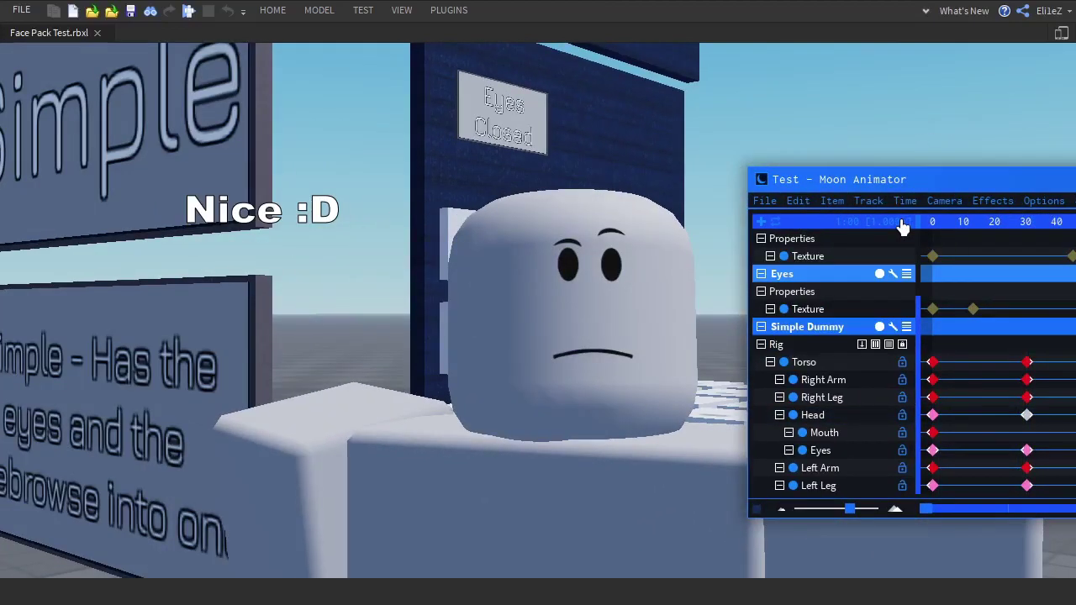
Scrub the saved animation from frame 0 to about frame 50 and move the animator window away from the dummy.
{"action": "left_click_drag", "start_coordinate": [874, 188], "coordinate": [858, 104]}
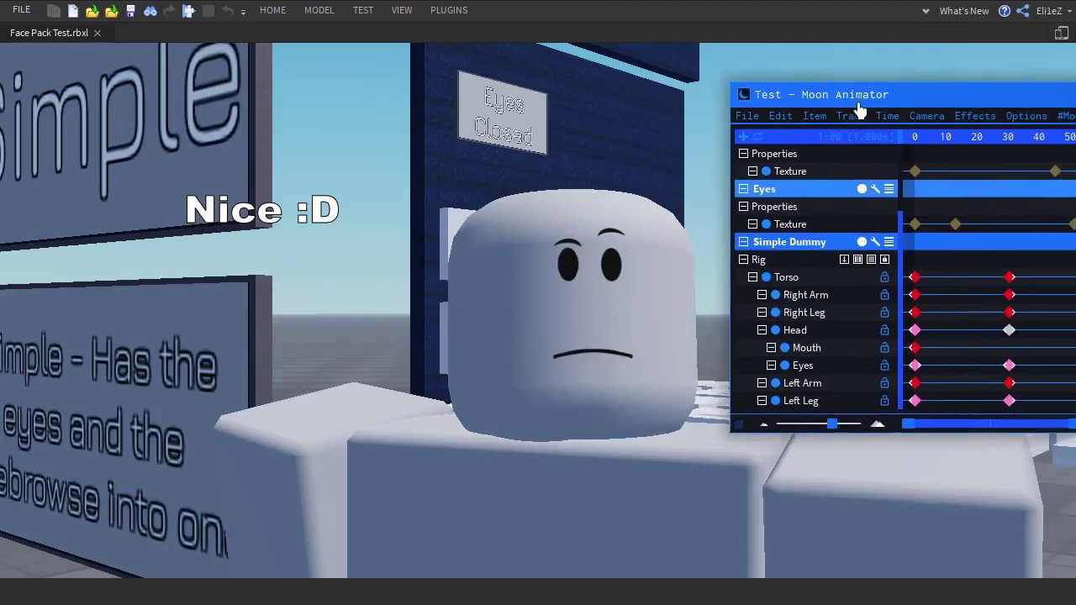
{"action": "left_click_drag", "start_coordinate": [916, 149], "coordinate": [1071, 180]}
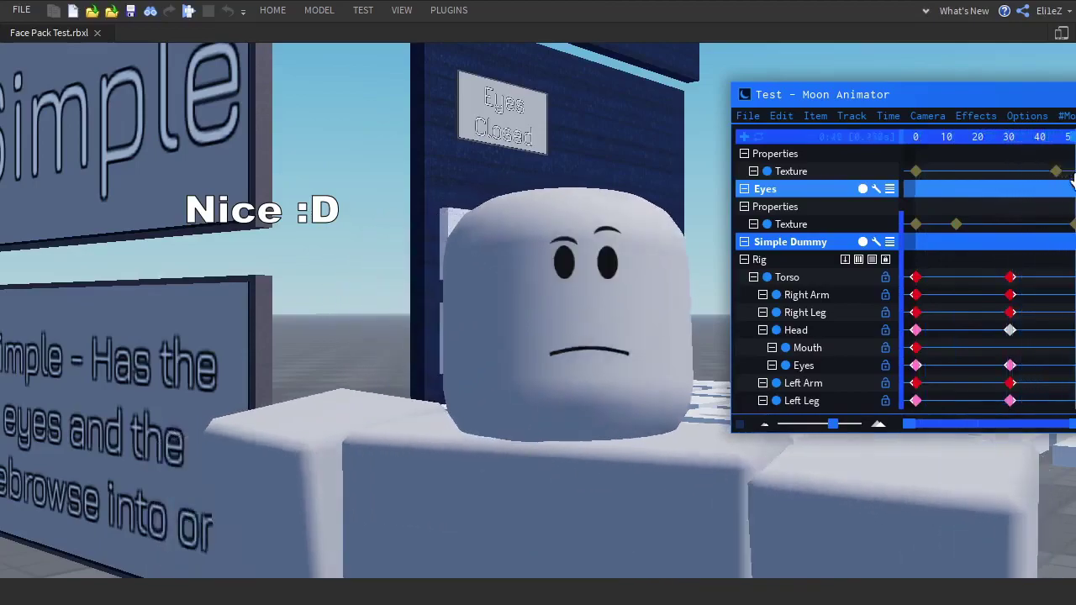
{"action": "left_click_drag", "start_coordinate": [929, 105], "coordinate": [338, 476]}
{"action": "left_click_drag", "start_coordinate": [469, 511], "coordinate": [351, 510]}
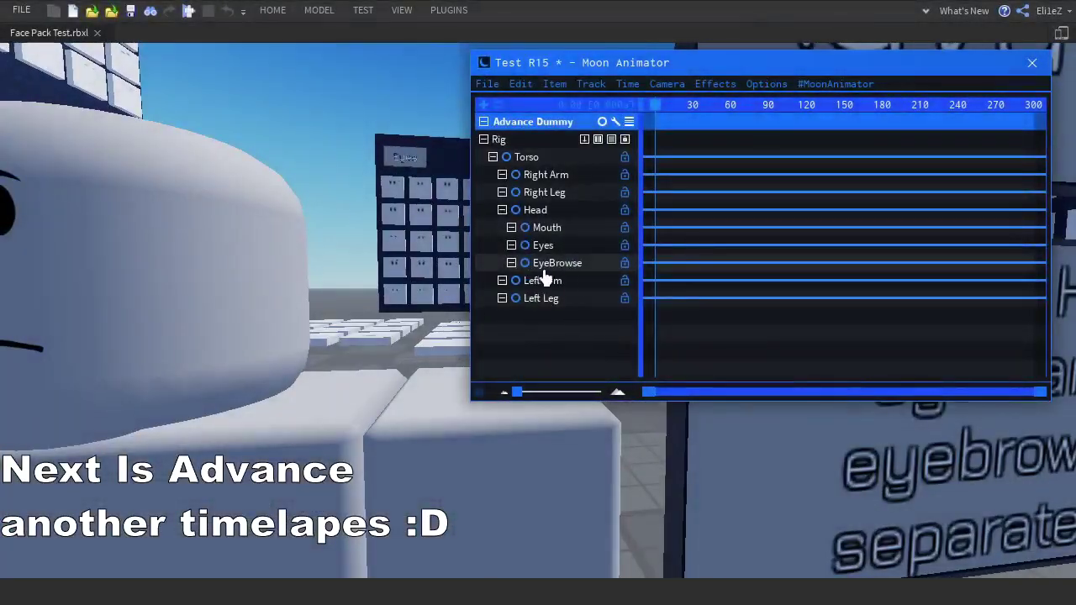
Remove the Advance Dummy from the Test R15 animation and close that animation.
{"action": "left_click", "coordinate": [555, 266]}
{"action": "key", "text": "Delete"}
{"action": "left_click_drag", "start_coordinate": [583, 64], "coordinate": [671, 163]}
{"action": "left_click", "coordinate": [575, 184]}
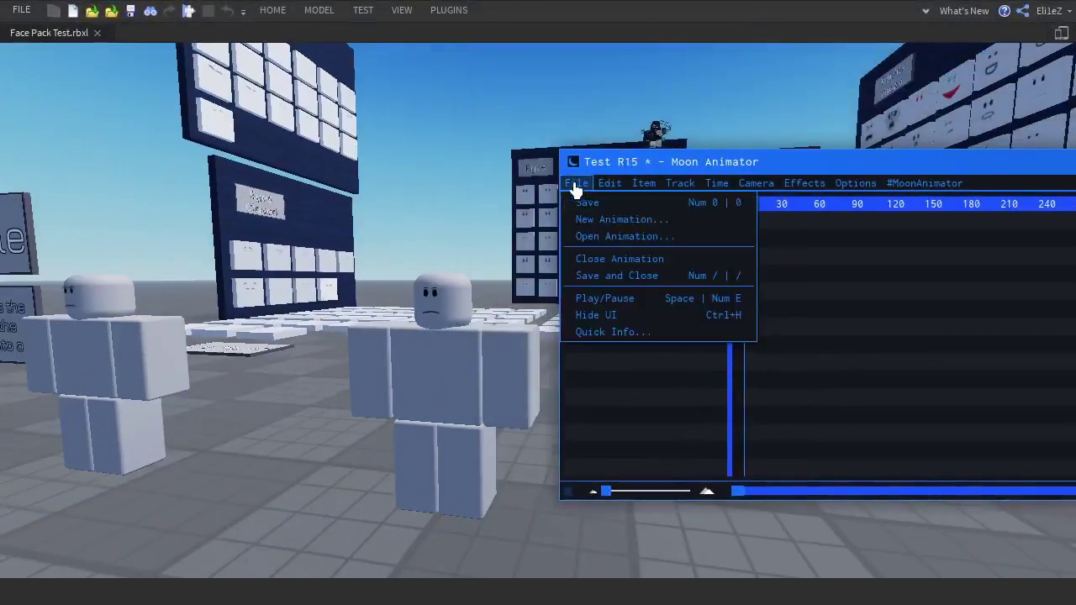
{"action": "left_click", "coordinate": [594, 259]}
Create a new animation named Test Advance.
{"action": "left_click", "coordinate": [577, 183]}
{"action": "left_click", "coordinate": [583, 221]}
{"action": "left_click", "coordinate": [584, 250]}
{"action": "type", "text": "Test Advance"}
{"action": "left_click_drag", "start_coordinate": [739, 162], "coordinate": [715, 246]}
{"action": "left_click", "coordinate": [578, 286]}
Add the Advance Dummy to the animation with its Rig property and keyframe all its tracks at frame 0.
{"action": "left_click_drag", "start_coordinate": [597, 248], "coordinate": [690, 198]}
{"action": "left_click", "coordinate": [642, 241]}
{"action": "left_click", "coordinate": [454, 378]}
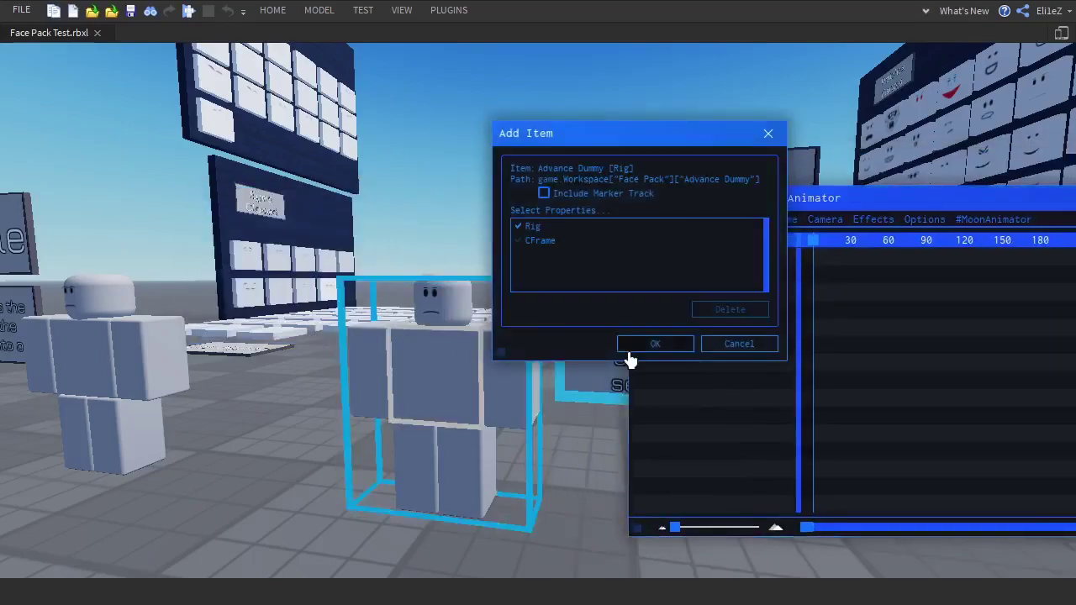
{"action": "left_click", "coordinate": [653, 343]}
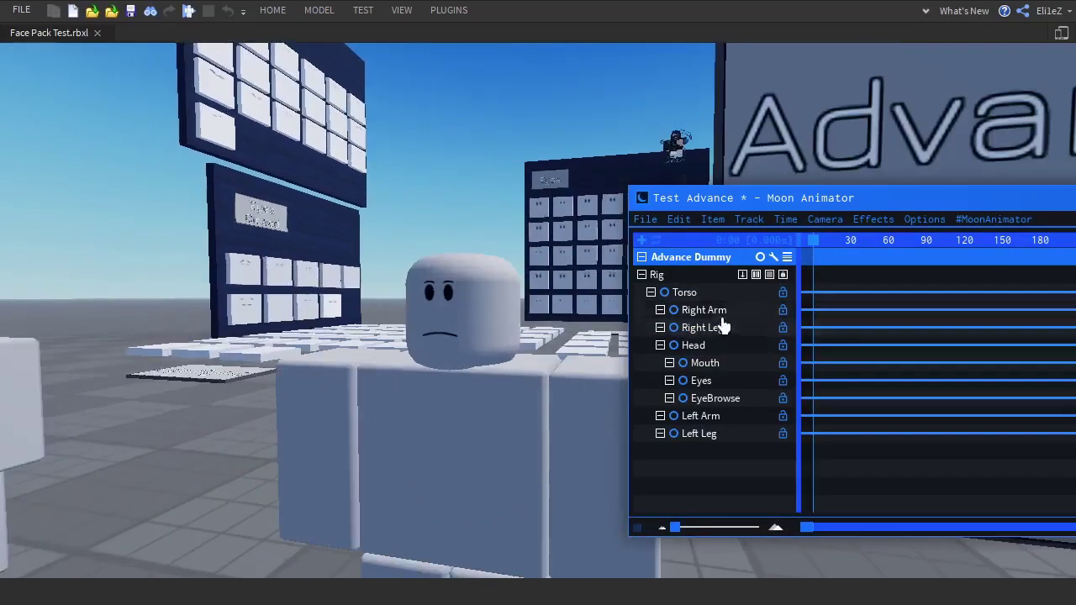
{"action": "left_click", "coordinate": [688, 289]}
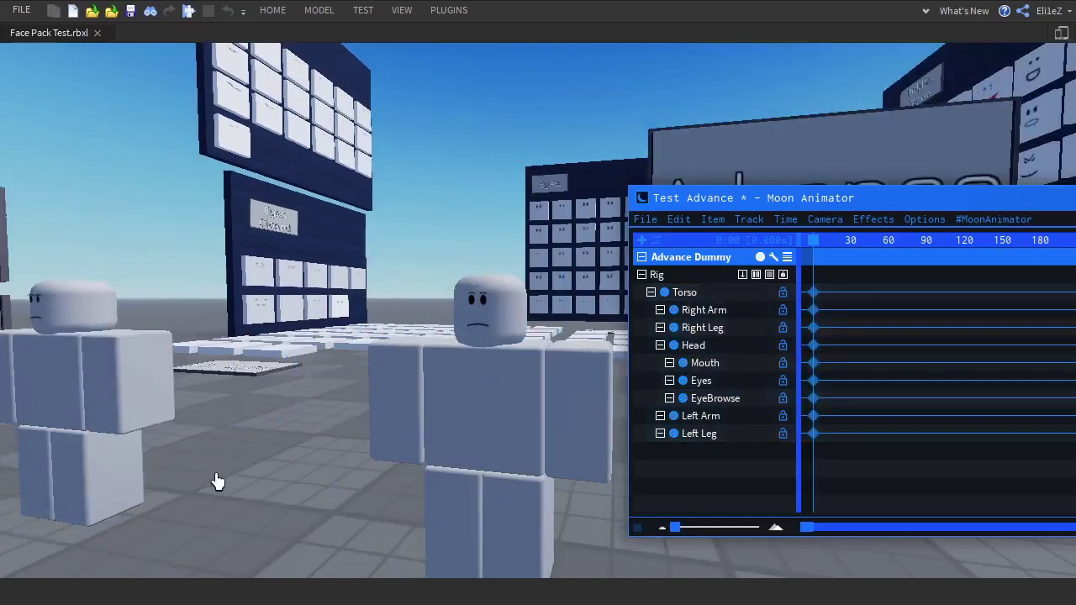
Rotate the Advance Dummy's Right Arm across its chest at frame 0.
{"action": "right_click_drag", "start_coordinate": [218, 482], "coordinate": [194, 444]}
{"action": "left_click", "coordinate": [194, 444]}
{"action": "key", "text": "r"}
{"action": "left_click_drag", "start_coordinate": [382, 461], "coordinate": [428, 448]}
Rotate the Left Arm across the chest at frame 0 so that the dummy's arms are crossed.
{"action": "left_click", "coordinate": [485, 368]}
{"action": "left_click", "coordinate": [485, 368]}
{"action": "key", "text": "r"}
{"action": "scroll", "coordinate": [336, 328], "scroll_direction": "down", "scroll_amount": 1}
{"action": "left_click_drag", "start_coordinate": [569, 397], "coordinate": [557, 402]}
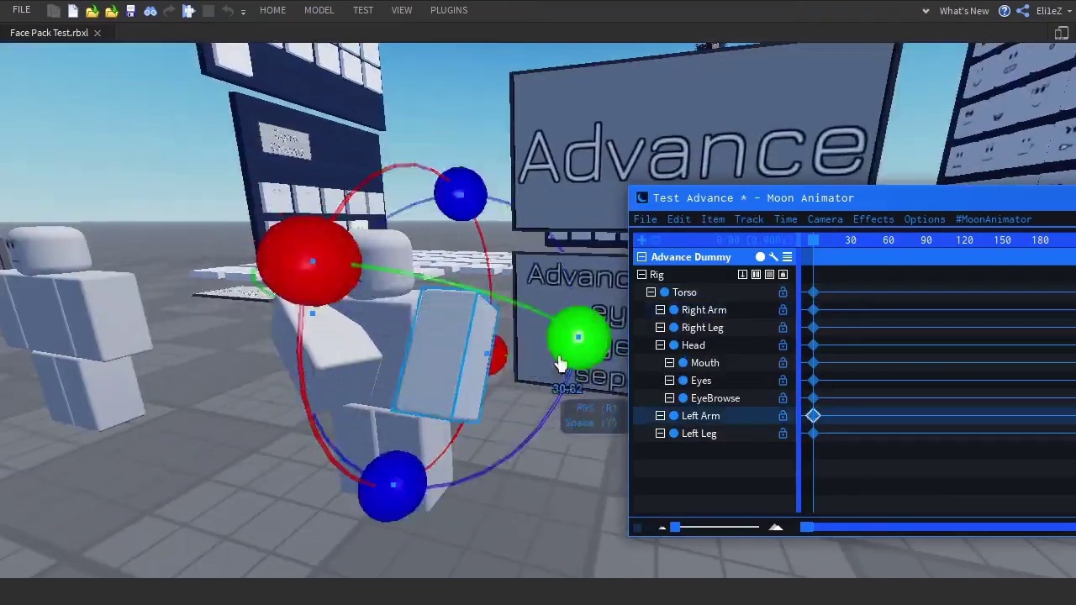
{"action": "left_click_drag", "start_coordinate": [560, 337], "coordinate": [560, 396]}
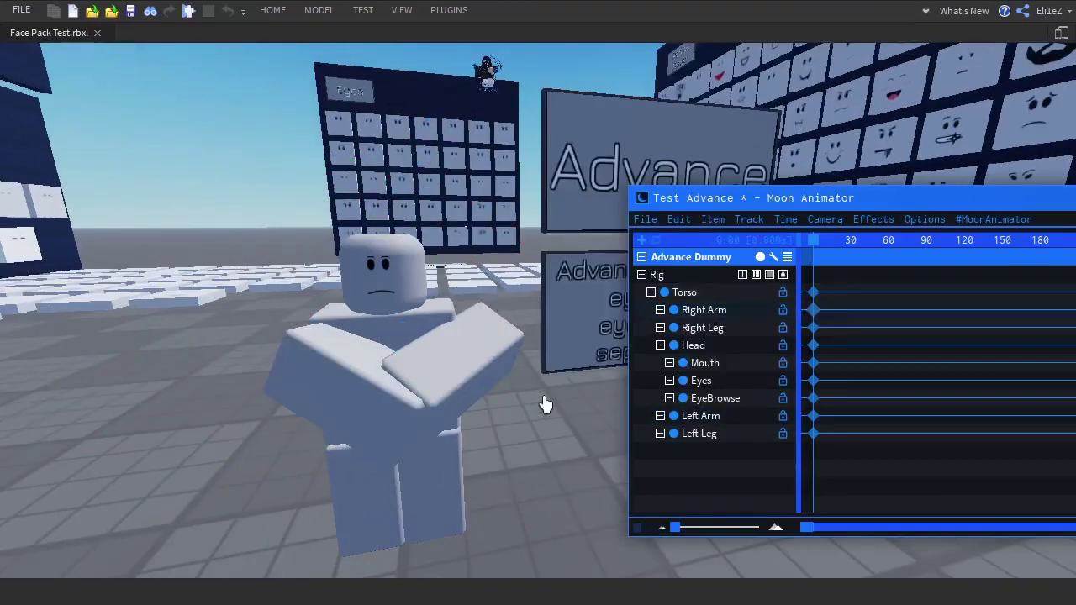
{"action": "left_click_drag", "start_coordinate": [543, 404], "coordinate": [576, 384]}
{"action": "key", "text": "r"}
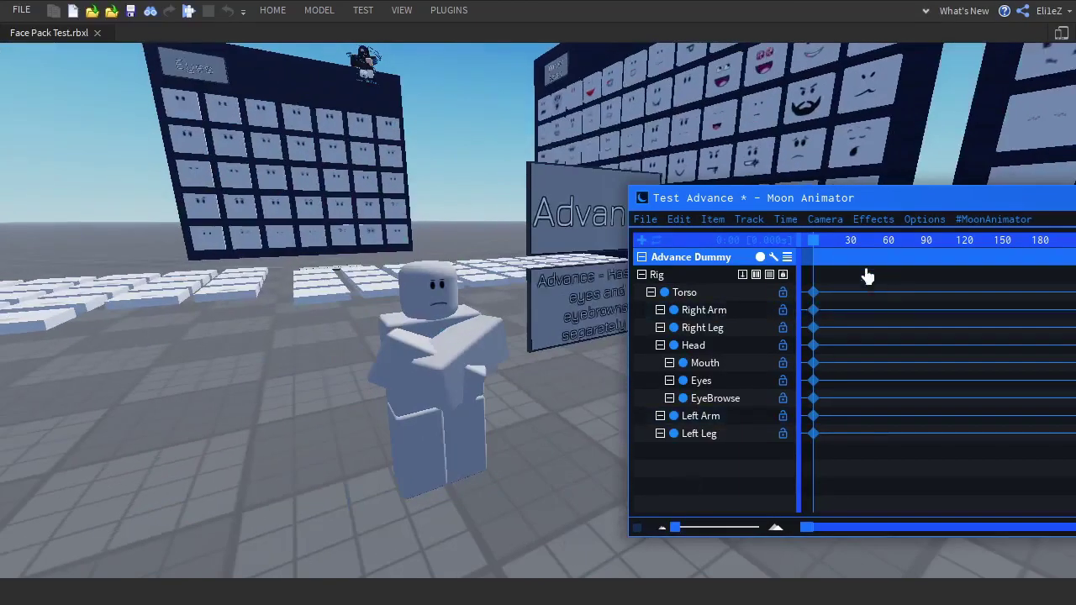
Move the crossed-arm keyframes to about frame 58 and keyframe the default pose on all tracks at frame 0.
{"action": "left_click_drag", "start_coordinate": [868, 277], "coordinate": [805, 448]}
{"action": "left_click_drag", "start_coordinate": [813, 345], "coordinate": [852, 346]}
{"action": "left_click", "coordinate": [720, 294]}
{"action": "left_click", "coordinate": [715, 433], "text": "shift"}
{"action": "key", "text": "plus"}
{"action": "left_click_drag", "start_coordinate": [871, 279], "coordinate": [841, 446]}
{"action": "left_click_drag", "start_coordinate": [852, 360], "coordinate": [885, 360]}
{"action": "left_click", "coordinate": [839, 508]}
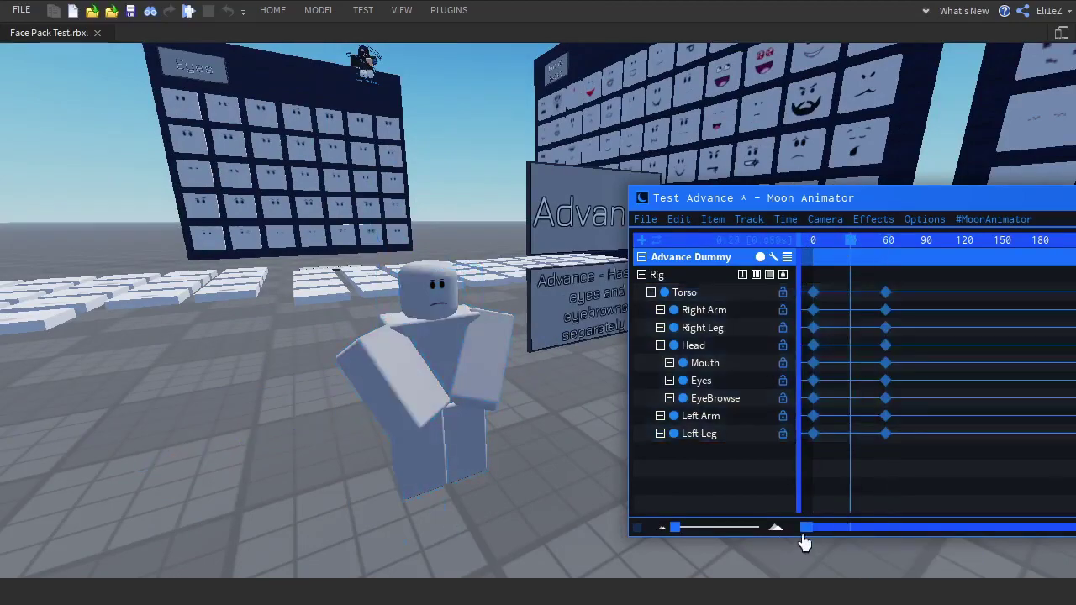
Try a different easing on all keyframes at frame 0 except the Torso's and scrub the motion.
{"action": "left_click_drag", "start_coordinate": [871, 381], "coordinate": [855, 442]}
{"action": "key", "text": "7"}
{"action": "left_click", "coordinate": [925, 289]}
{"action": "left_click", "coordinate": [836, 560]}
{"action": "left_click_drag", "start_coordinate": [885, 244], "coordinate": [859, 248]}
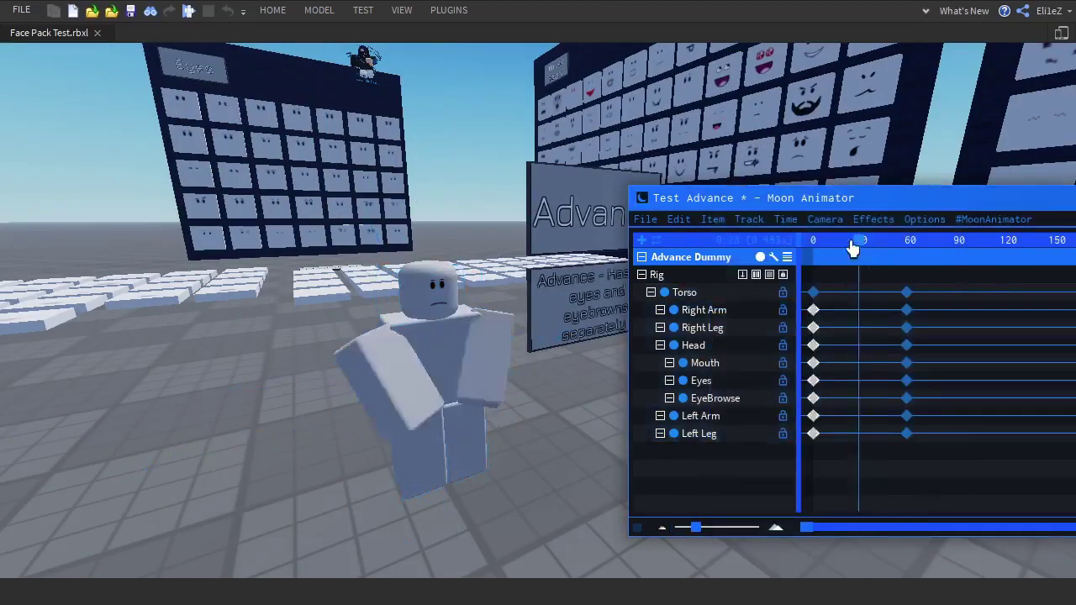
Try tilting the Head by about 15 degrees at frame 30.
{"action": "right_click_drag", "start_coordinate": [522, 378], "coordinate": [572, 378]}
{"action": "left_click_drag", "start_coordinate": [813, 242], "coordinate": [862, 268]}
{"action": "scroll", "coordinate": [532, 509], "scroll_direction": "down", "scroll_amount": 3}
{"action": "key", "text": "ctrl+z"}
{"action": "left_click", "coordinate": [692, 345]}
{"action": "left_click_drag", "start_coordinate": [576, 324], "coordinate": [584, 444]}
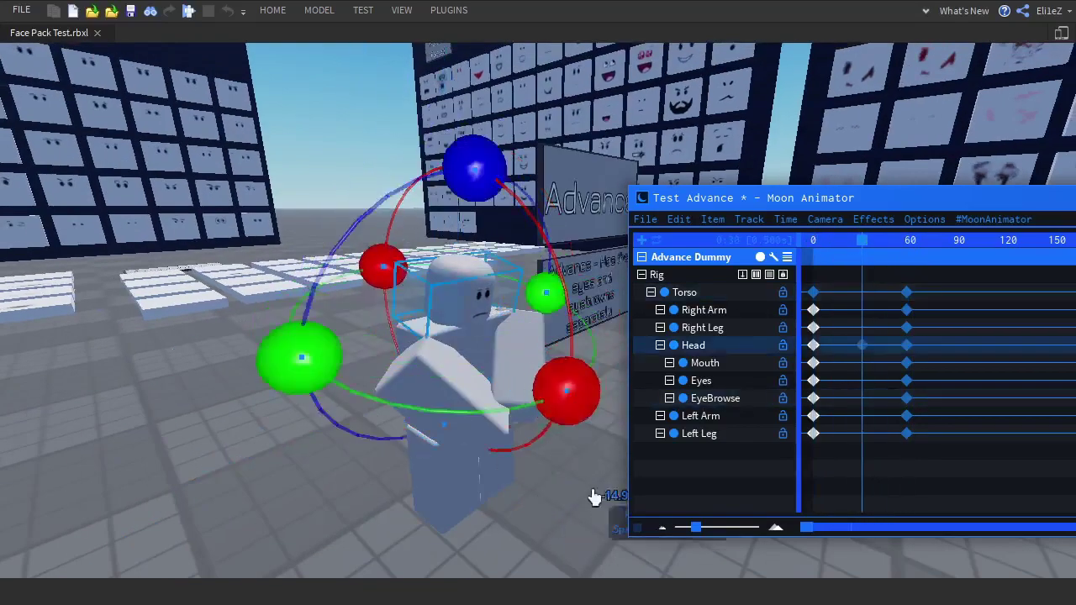
Play the animation and undo the Head tilt and the easing change on the frame 0 keyframes.
{"action": "key", "text": "space"}
{"action": "key", "text": "7"}
{"action": "left_click", "coordinate": [968, 169]}
{"action": "key", "text": "ctrl+z"}
{"action": "left_click", "coordinate": [906, 381]}
{"action": "right_click_drag", "start_coordinate": [521, 379], "coordinate": [471, 378]}
{"action": "key", "text": "space"}
Move all crossed-arm keyframes to frame 30 and scrub from frame 0 to check the motion.
{"action": "left_click_drag", "start_coordinate": [937, 284], "coordinate": [892, 444]}
{"action": "left_click_drag", "start_coordinate": [907, 417], "coordinate": [861, 420]}
{"action": "left_click", "coordinate": [866, 458]}
{"action": "key", "text": "space"}
{"action": "left_click", "coordinate": [790, 243]}
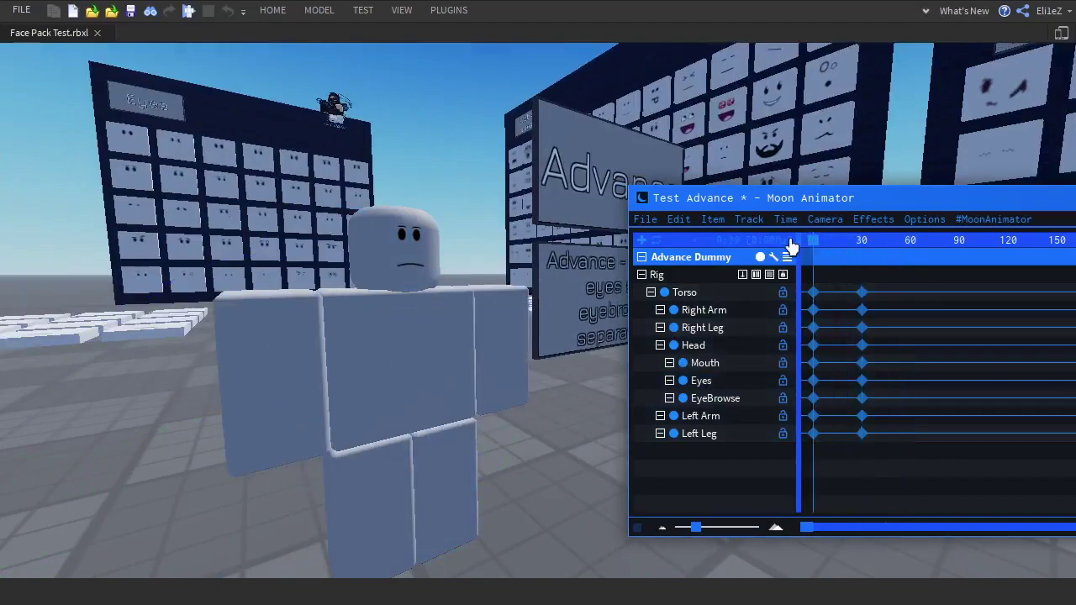
{"action": "left_click_drag", "start_coordinate": [801, 248], "coordinate": [861, 240]}
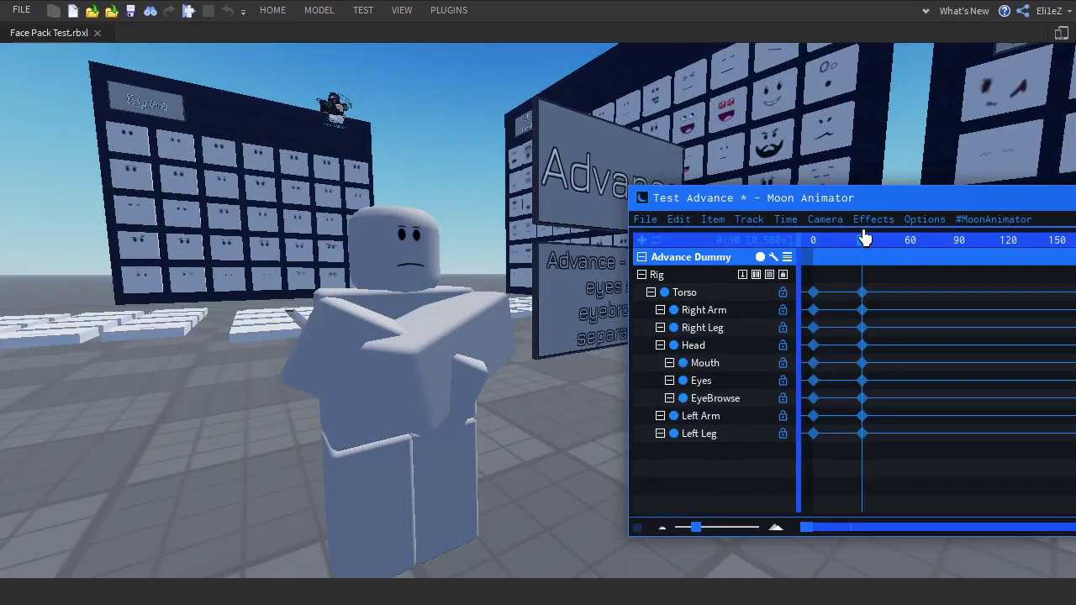
Rotate the Right Leg slightly at frame 30.
{"action": "right_click_drag", "start_coordinate": [336, 269], "coordinate": [412, 277]}
{"action": "left_click", "coordinate": [432, 473]}
{"action": "right_click_drag", "start_coordinate": [471, 378], "coordinate": [420, 378]}
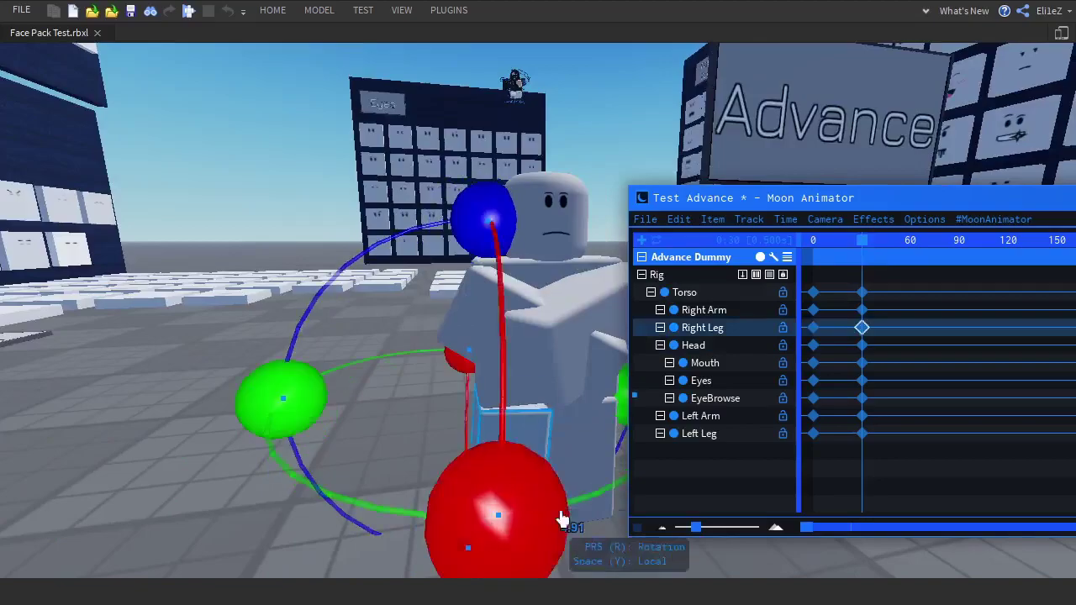
{"action": "left_click", "coordinate": [538, 496]}
{"action": "left_click_drag", "start_coordinate": [515, 223], "coordinate": [490, 227]}
Adjust the leg pose and tilt the Head forward at frame 30.
{"action": "left_click", "coordinate": [431, 462]}
{"action": "left_click", "coordinate": [504, 458]}
{"action": "left_click_drag", "start_coordinate": [353, 412], "coordinate": [244, 351]}
{"action": "left_click", "coordinate": [227, 367]}
{"action": "right_click_drag", "start_coordinate": [245, 351], "coordinate": [269, 336]}
{"action": "left_click", "coordinate": [261, 244]}
{"action": "left_click_drag", "start_coordinate": [357, 268], "coordinate": [420, 266]}
{"action": "left_click", "coordinate": [538, 260]}
Change the easing of all keyframes at frame 0 except the Torso's and play the animation.
{"action": "left_click_drag", "start_coordinate": [824, 303], "coordinate": [805, 446]}
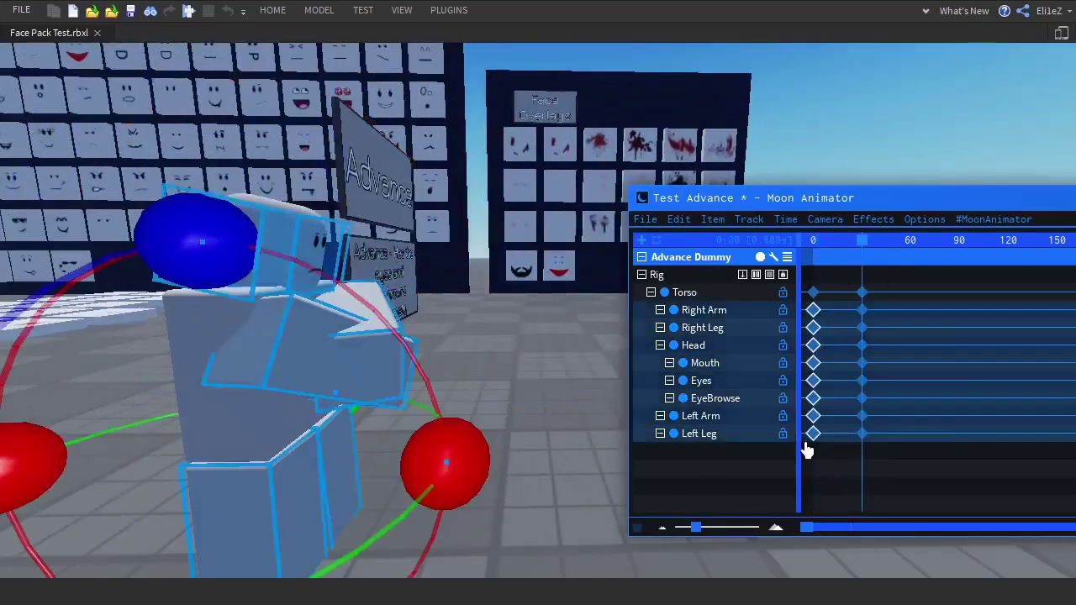
{"action": "left_click", "coordinate": [814, 243]}
{"action": "key", "text": "space"}
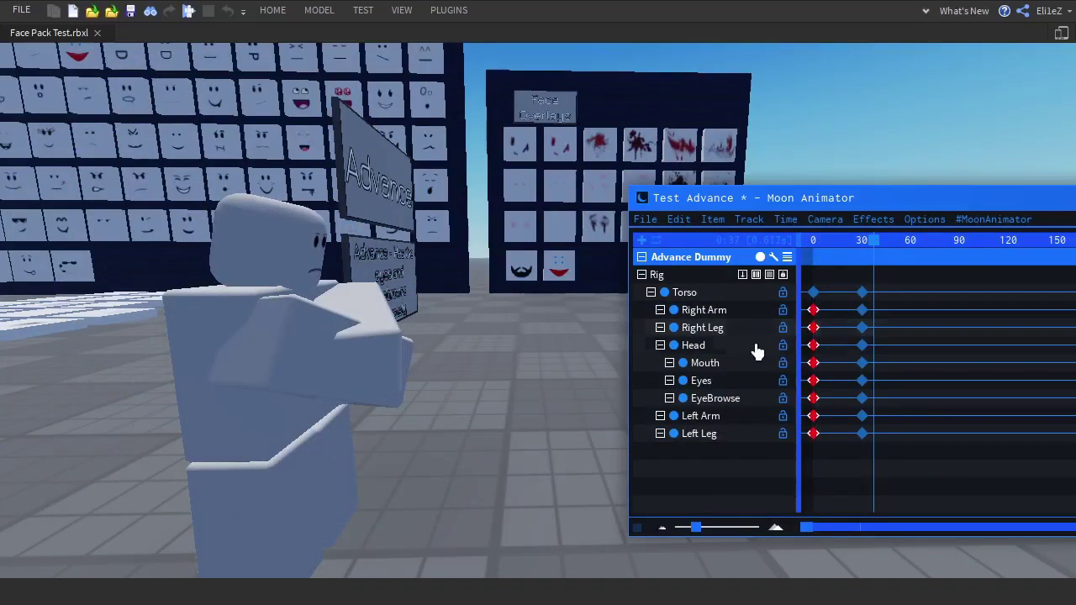
Give both arms' frame 0 keyframes Back easing with direction In and overshoot 1.70158, and move the frame 30 keyframes to frame 49.
{"action": "left_click", "coordinate": [812, 418]}
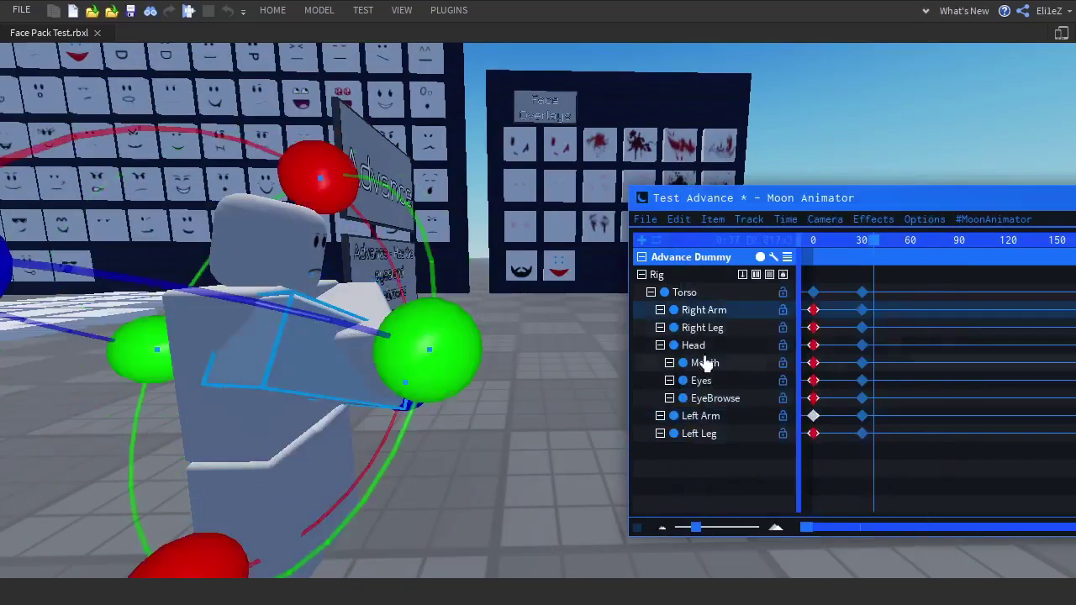
{"action": "left_click", "coordinate": [728, 322]}
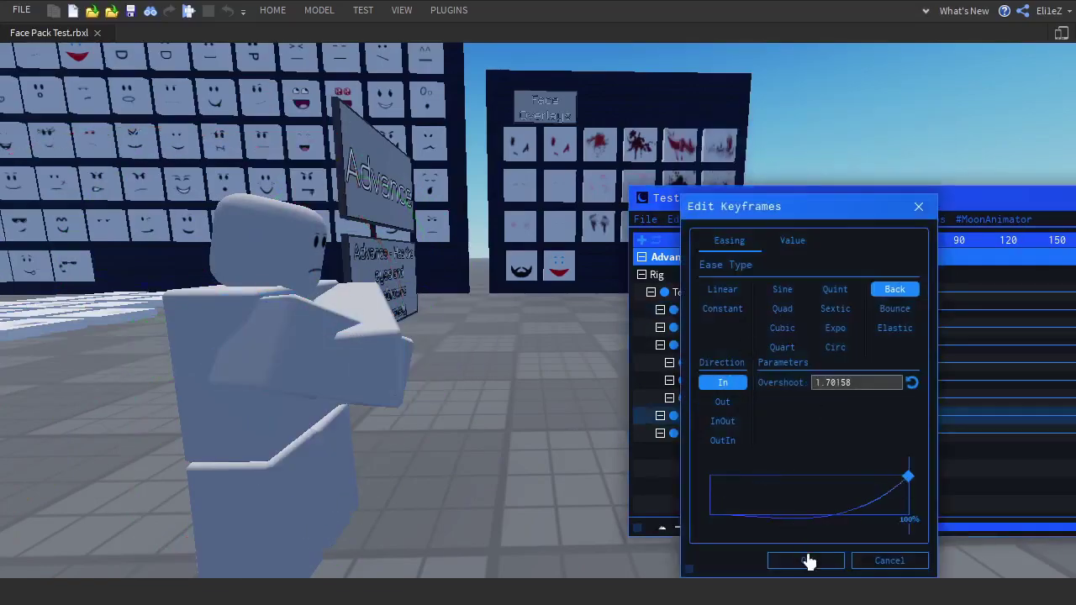
{"action": "left_click", "coordinate": [809, 560]}
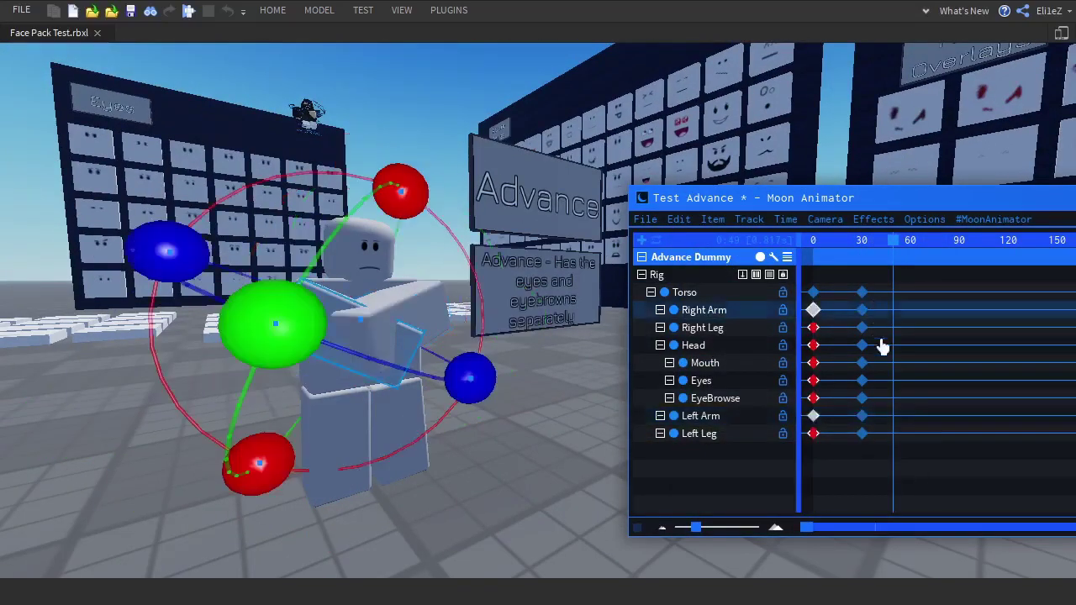
{"action": "left_click_drag", "start_coordinate": [847, 284], "coordinate": [872, 441]}
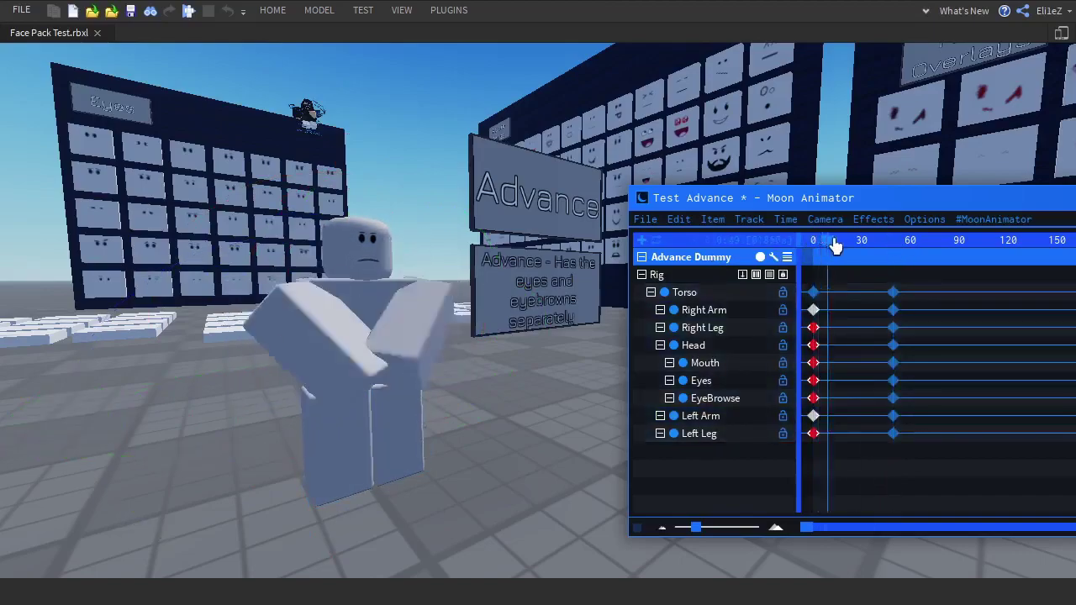
{"action": "left_click_drag", "start_coordinate": [824, 244], "coordinate": [892, 244]}
Change the easing of the Head, Left Leg and Right Leg keyframes at frame 0.
{"action": "left_click", "coordinate": [738, 346]}
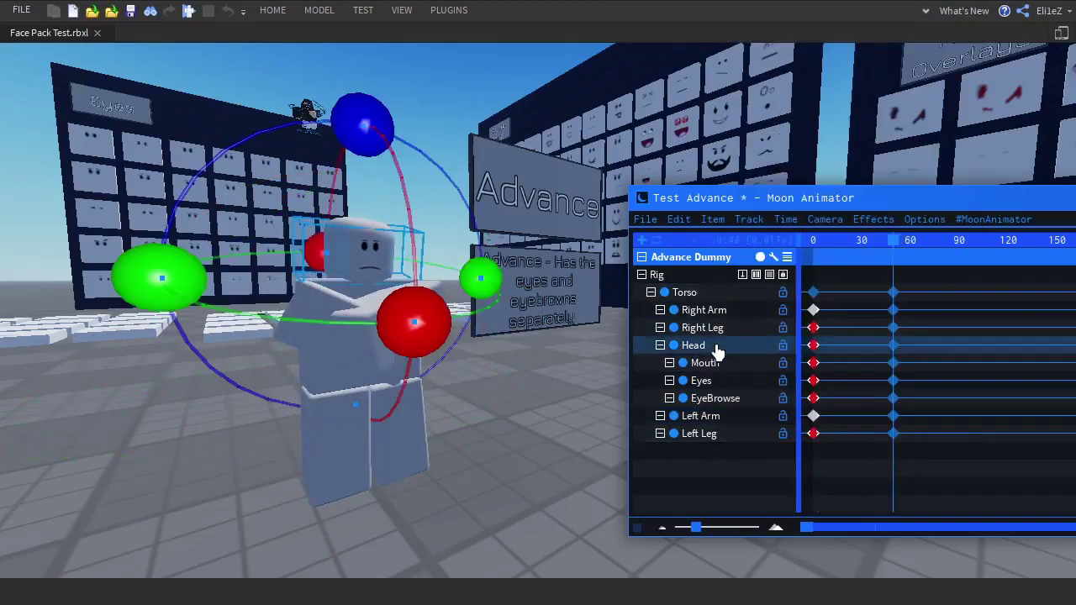
{"action": "double_click", "coordinate": [812, 344]}
{"action": "left_click", "coordinate": [809, 515]}
{"action": "left_click_drag", "start_coordinate": [893, 240], "coordinate": [855, 240]}
{"action": "double_click", "coordinate": [813, 434]}
{"action": "left_click", "coordinate": [809, 562]}
{"action": "left_click", "coordinate": [812, 316]}
{"action": "double_click", "coordinate": [812, 327]}
{"action": "left_click", "coordinate": [809, 502]}
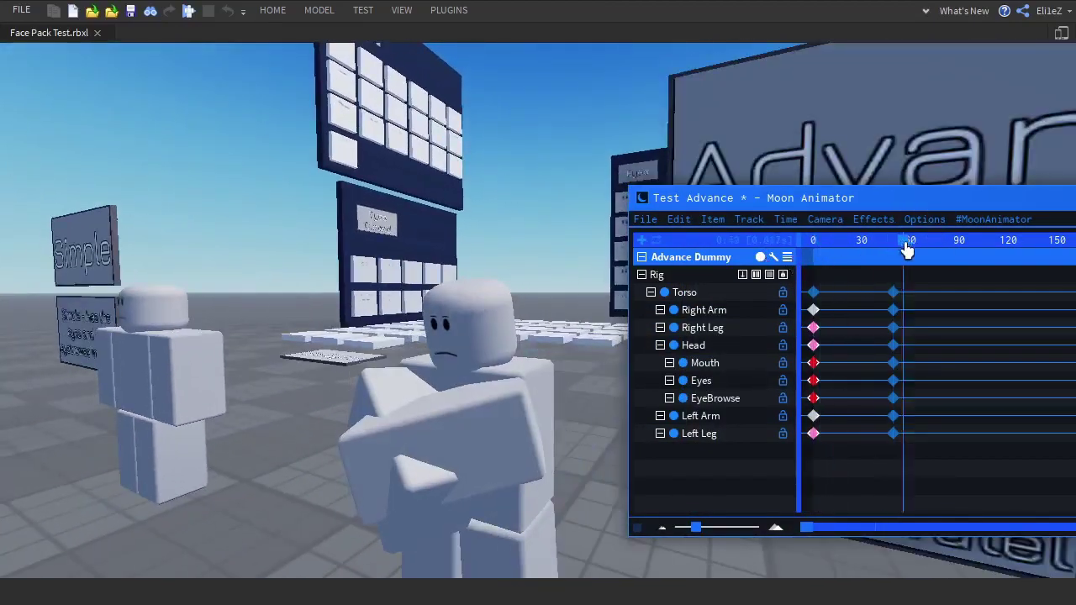
Turn the Head and keyframe the Head, Eyes and EyeBrowse at about frame 90.
{"action": "left_click", "coordinate": [685, 346]}
{"action": "left_click_drag", "start_coordinate": [623, 354], "coordinate": [607, 359]}
{"action": "left_click", "coordinate": [561, 265]}
{"action": "right_click_drag", "start_coordinate": [562, 266], "coordinate": [562, 265]}
{"action": "left_click", "coordinate": [691, 346]}
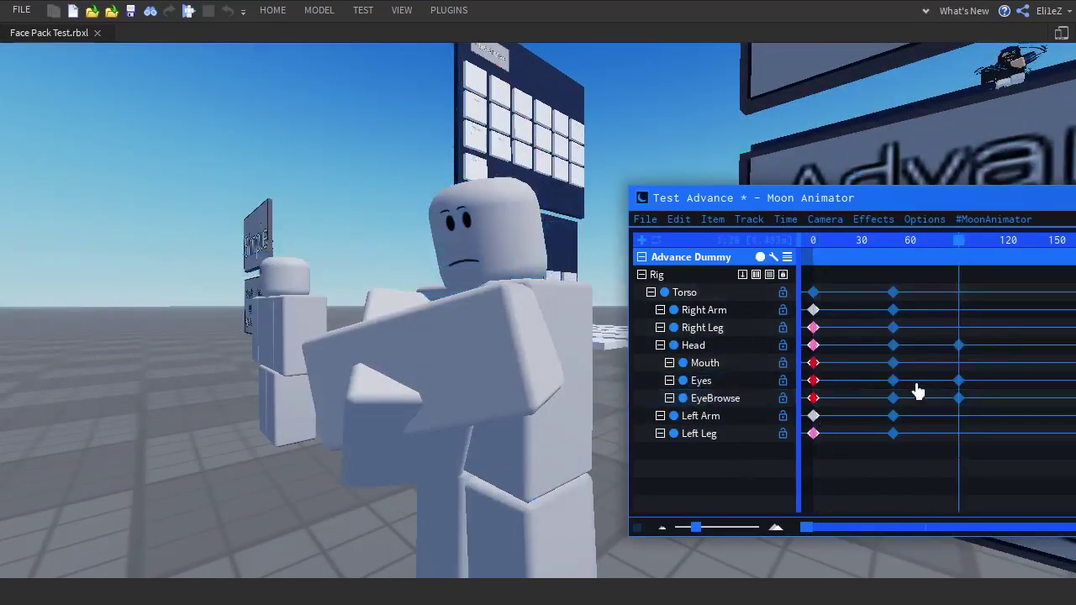
Change the easing of the Head keyframe at frame 49.
{"action": "left_click", "coordinate": [893, 382]}
{"action": "left_click", "coordinate": [892, 346]}
{"action": "key", "text": "7"}
{"action": "left_click", "coordinate": [869, 267]}
{"action": "left_click", "coordinate": [888, 518]}
Try easing settings on the Eyes and EyeBrowse keyframes at frame 49.
{"action": "left_click", "coordinate": [892, 364]}
{"action": "key", "text": "7"}
{"action": "left_click", "coordinate": [867, 292]}
{"action": "left_click", "coordinate": [888, 544]}
{"action": "key", "text": "7"}
{"action": "left_click", "coordinate": [869, 303]}
{"action": "left_click", "coordinate": [888, 556]}
{"action": "left_click", "coordinate": [893, 399]}
{"action": "key", "text": "7"}
{"action": "left_click", "coordinate": [869, 308]}
{"action": "left_click", "coordinate": [905, 562]}
Set new easing types for the Eyes and EyeBrowse keyframes at frame 49.
{"action": "mouse_move", "coordinate": [958, 241]}
{"action": "left_mouse_down"}
{"action": "mouse_move", "coordinate": [818, 246]}
{"action": "mouse_move", "coordinate": [958, 248]}
{"action": "left_mouse_up"}
{"action": "key", "text": "7"}
{"action": "left_click", "coordinate": [922, 327]}
{"action": "left_click", "coordinate": [893, 560]}
{"action": "left_click", "coordinate": [892, 380]}
{"action": "key", "text": "7"}
{"action": "left_click", "coordinate": [921, 325]}
{"action": "left_click", "coordinate": [893, 557]}
{"action": "left_click", "coordinate": [893, 398]}
{"action": "key", "text": "7"}
{"action": "left_click", "coordinate": [870, 308]}
{"action": "left_click", "coordinate": [900, 561]}
Lower the Eyes by about 0.054 and shift the EyeBrowse slightly at frame 49.
{"action": "left_click", "coordinate": [813, 247]}
{"action": "left_click", "coordinate": [813, 381]}
{"action": "left_click_drag", "start_coordinate": [814, 244], "coordinate": [893, 250]}
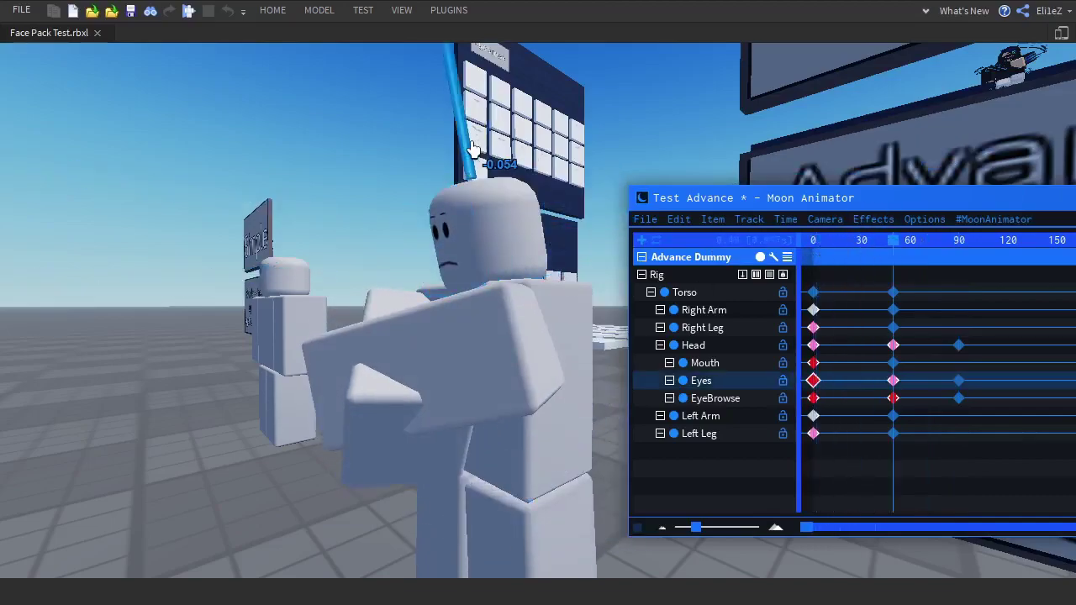
{"action": "left_click", "coordinate": [715, 398]}
{"action": "left_click_drag", "start_coordinate": [468, 132], "coordinate": [469, 138]}
Save the work and scrub through the animation between frames 0 and 90.
{"action": "key", "text": "ctrl+s"}
{"action": "right_click_drag", "start_coordinate": [487, 351], "coordinate": [489, 345]}
{"action": "left_click_drag", "start_coordinate": [813, 248], "coordinate": [870, 241]}
{"action": "left_click_drag", "start_coordinate": [959, 250], "coordinate": [798, 262]}
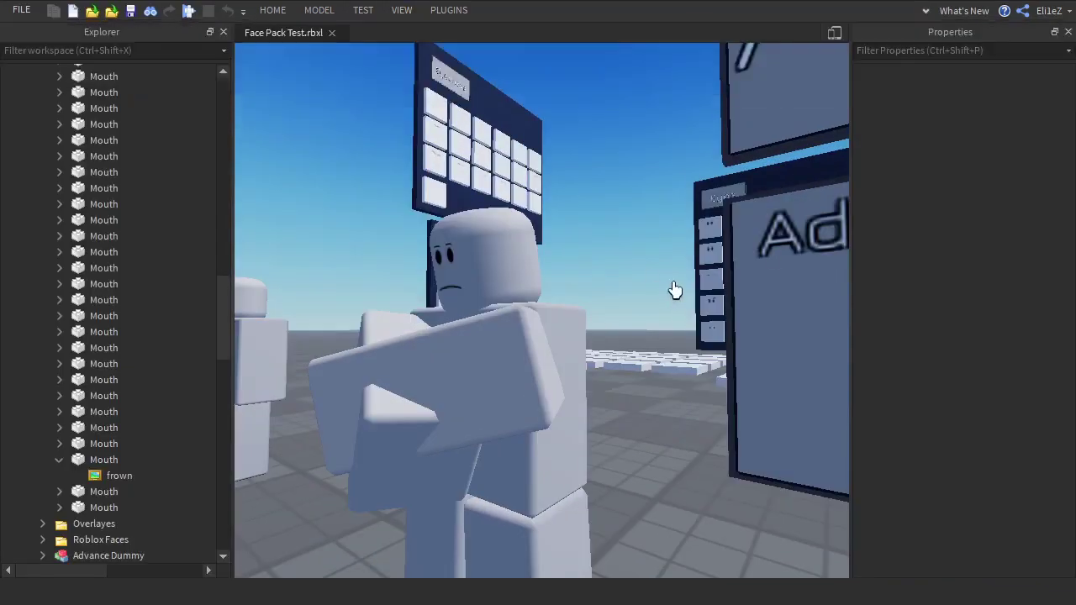
Add the Texture properties of the Advance Dummy's Mouth, Eyes and EyeBrowse decals as items in the animation.
{"action": "left_click", "coordinate": [272, 10]}
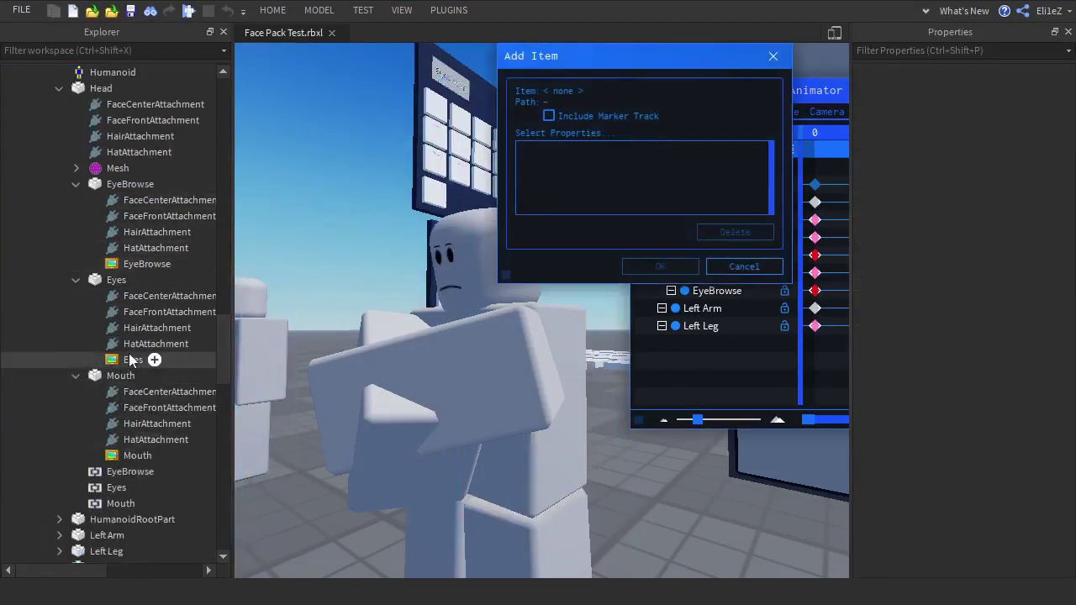
{"action": "left_click", "coordinate": [137, 455]}
{"action": "left_click", "coordinate": [533, 178]}
{"action": "left_click", "coordinate": [667, 269]}
{"action": "left_click", "coordinate": [133, 360]}
{"action": "left_click", "coordinate": [533, 180]}
{"action": "left_click", "coordinate": [664, 269]}
{"action": "left_click", "coordinate": [146, 264]}
{"action": "left_click", "coordinate": [535, 178]}
{"action": "left_click", "coordinate": [694, 267]}
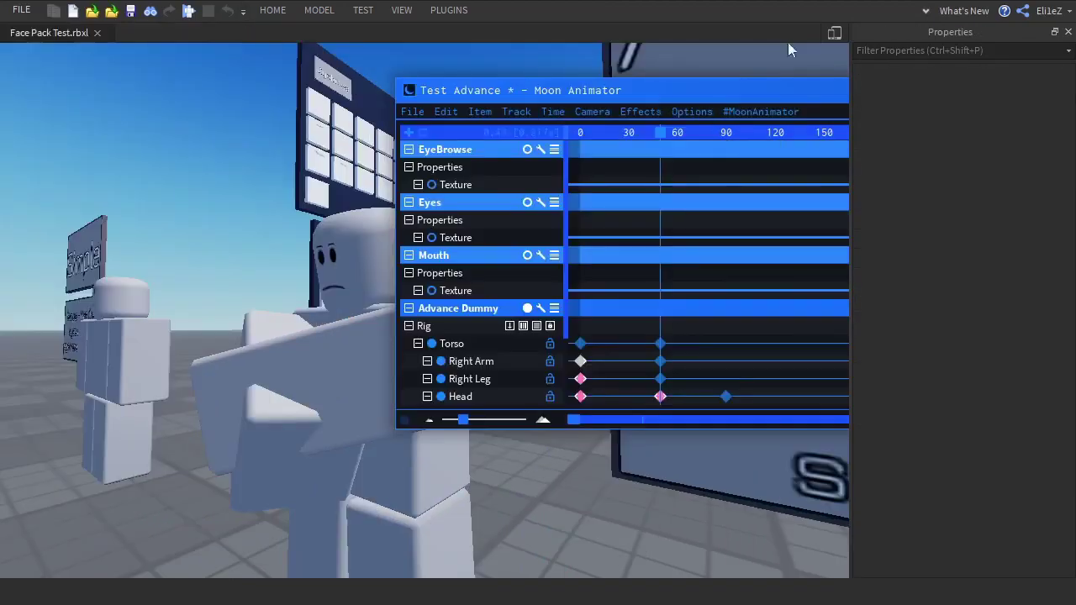
Add keyframes to the EyeBrowse, Eyes and Mouth Texture tracks at frame 49.
{"action": "key", "text": "plus"}
{"action": "left_click_drag", "start_coordinate": [822, 143], "coordinate": [902, 167]}
{"action": "key", "text": "s"}
{"action": "right_click_drag", "start_coordinate": [586, 322], "coordinate": [589, 322]}
{"action": "key", "text": "w"}
{"action": "right_click_drag", "start_coordinate": [193, 147], "coordinate": [194, 147]}
{"action": "key", "text": "w"}
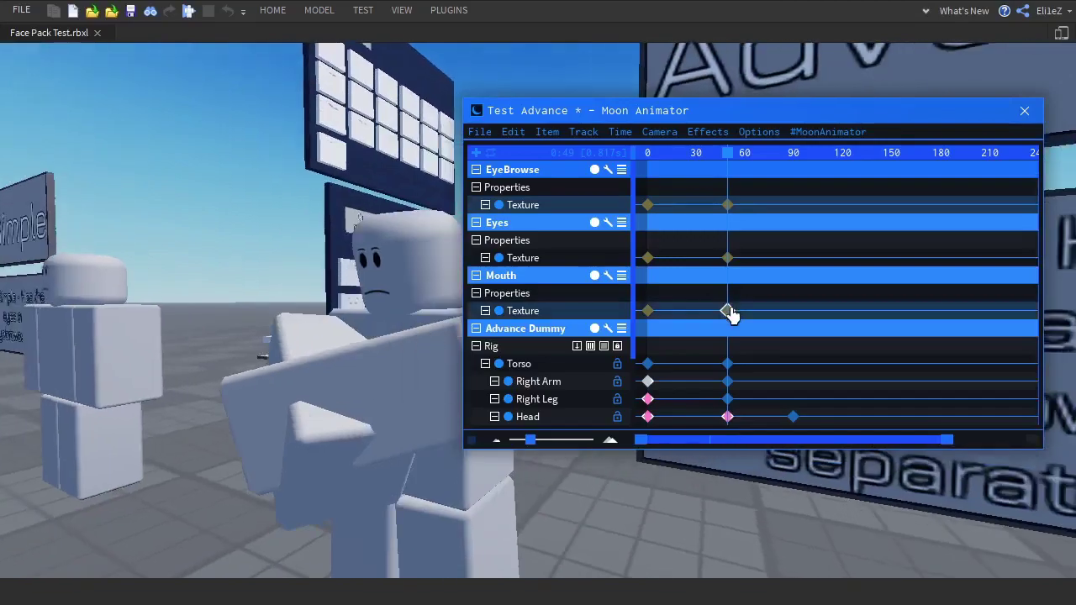
{"action": "double_click", "coordinate": [727, 257]}
{"action": "left_click", "coordinate": [605, 124]}
{"action": "double_click", "coordinate": [620, 195]}
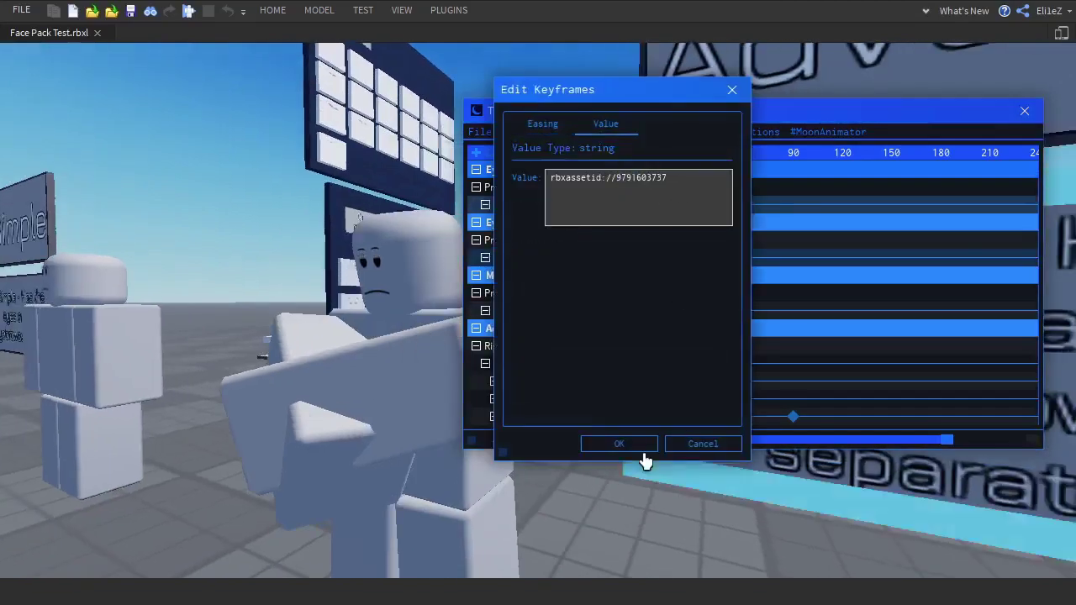
{"action": "left_click", "coordinate": [619, 444]}
Move the second EyeBrowse and Eyes texture keyframes to frame 26 and the second Mouth texture keyframe to about frame 41.
{"action": "left_click_drag", "start_coordinate": [725, 261], "coordinate": [690, 258]}
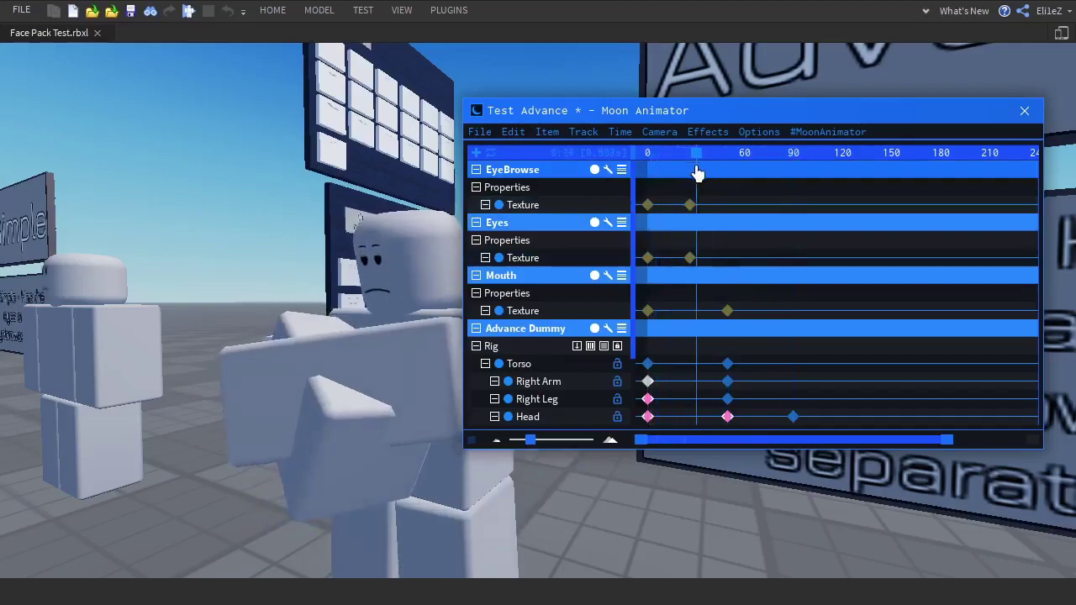
{"action": "left_click_drag", "start_coordinate": [694, 171], "coordinate": [714, 172]}
{"action": "left_click_drag", "start_coordinate": [727, 311], "coordinate": [713, 311]}
Copy the frame 0 texture keyframes of Mouth, Eyes and EyeBrowse to about frame 71.
{"action": "left_click", "coordinate": [647, 311]}
{"action": "left_click", "coordinate": [647, 258], "text": "ctrl"}
{"action": "key", "text": "ctrl+c"}
{"action": "key", "text": "ctrl+v"}
{"action": "left_click", "coordinate": [647, 205]}
{"action": "key", "text": "ctrl+c"}
{"action": "key", "text": "ctrl+v"}
{"action": "left_click", "coordinate": [763, 311]}
Set the EyeBrowse texture keyframe at frame 26 to the texture of the Both Eyebrows Mad decal.
{"action": "right_click_drag", "start_coordinate": [389, 365], "coordinate": [389, 365]}
{"action": "left_click_drag", "start_coordinate": [531, 120], "coordinate": [726, 165]}
{"action": "left_click", "coordinate": [883, 250]}
{"action": "right_click_drag", "start_coordinate": [574, 410], "coordinate": [592, 429]}
{"action": "key", "text": "7"}
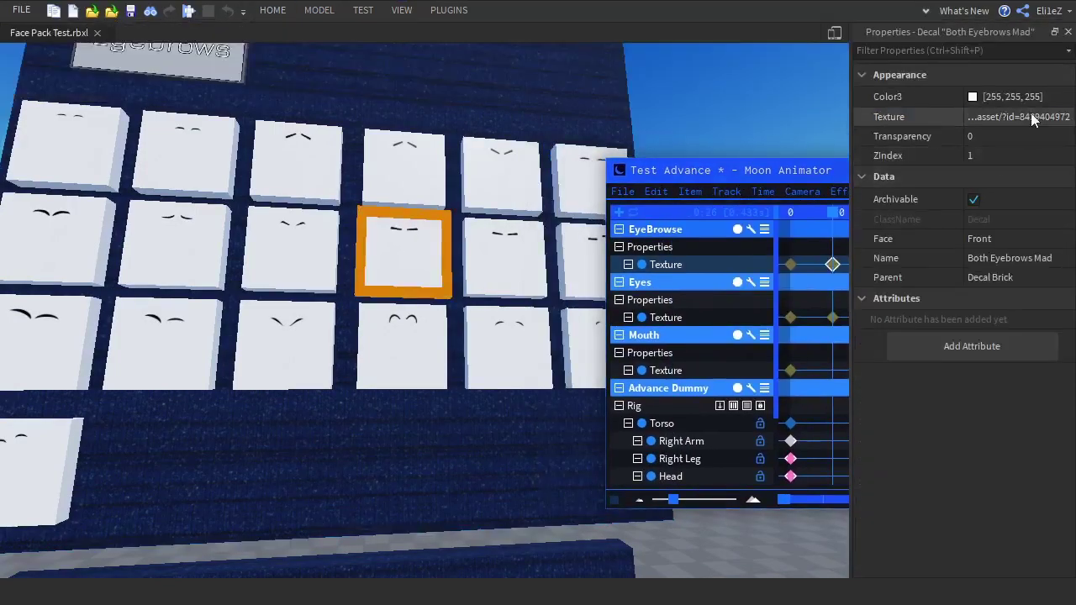
{"action": "left_click", "coordinate": [831, 269]}
{"action": "key", "text": "7"}
{"action": "left_click_drag", "start_coordinate": [760, 197], "coordinate": [719, 199]}
{"action": "key", "text": "BackSpace"}
{"action": "key", "text": "ctrl+v"}
{"action": "left_click", "coordinate": [734, 458]}
Move the last EyeBrowse, Eyes and Mouth texture keyframes together to frame 78.
{"action": "left_click_drag", "start_coordinate": [830, 171], "coordinate": [458, 168]}
{"action": "left_click_drag", "start_coordinate": [459, 207], "coordinate": [446, 206]}
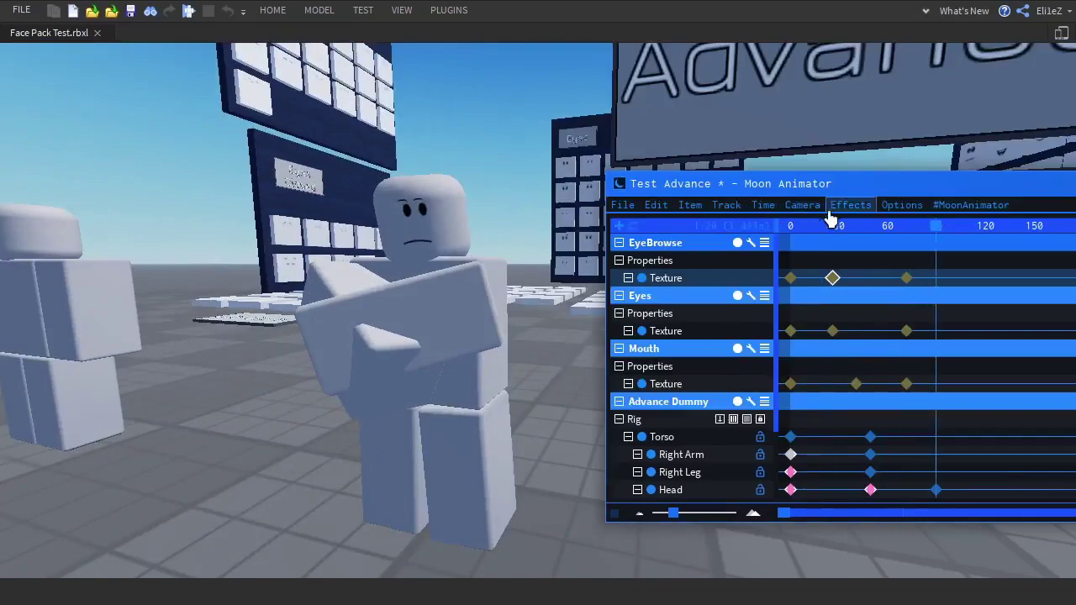
{"action": "left_click", "coordinate": [830, 229]}
{"action": "left_click", "coordinate": [888, 228]}
{"action": "left_click", "coordinate": [906, 279]}
{"action": "left_click", "coordinate": [907, 332], "text": "ctrl"}
{"action": "left_click", "coordinate": [906, 383], "text": "ctrl"}
{"action": "left_click_drag", "start_coordinate": [906, 383], "coordinate": [917, 383]}
Add a keyframe to the Eyes Texture track at frame 62.
{"action": "left_click", "coordinate": [896, 229]}
{"action": "right_click_drag", "start_coordinate": [590, 334], "coordinate": [590, 334]}
{"action": "left_click", "coordinate": [665, 332]}
{"action": "key", "text": "equal"}
{"action": "right_click_drag", "start_coordinate": [470, 353], "coordinate": [471, 353]}
Show the object properties and replace the value of the Eyes texture keyframe at frame 62.
{"action": "left_click", "coordinate": [272, 10]}
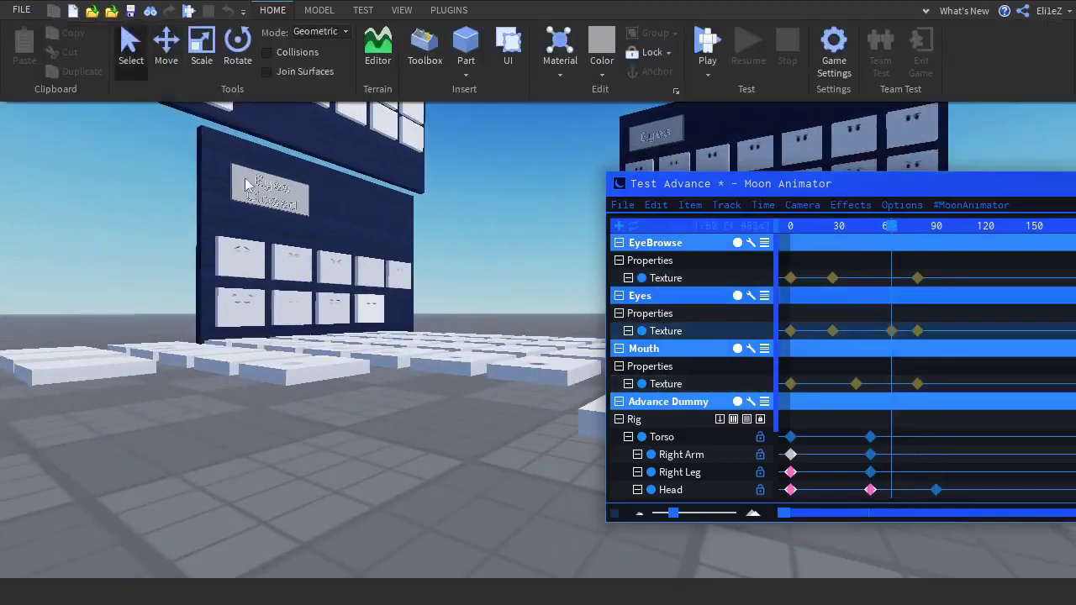
{"action": "left_click", "coordinate": [129, 50]}
{"action": "left_click", "coordinate": [413, 308]}
{"action": "left_click", "coordinate": [402, 10]}
{"action": "left_click", "coordinate": [82, 52]}
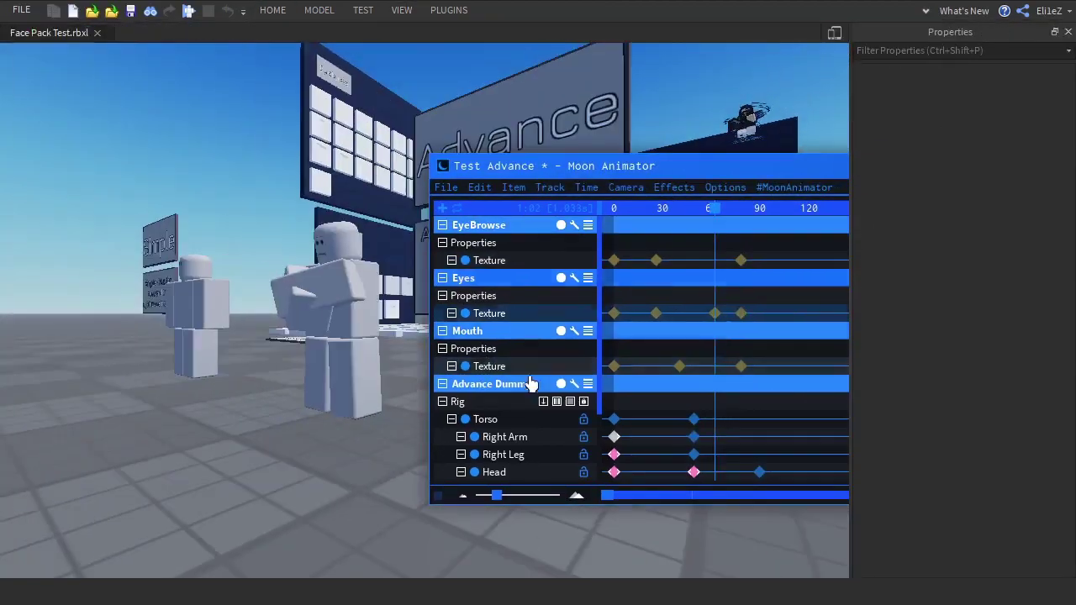
{"action": "double_click", "coordinate": [714, 365]}
{"action": "left_click", "coordinate": [709, 546]}
{"action": "double_click", "coordinate": [714, 365]}
{"action": "key", "text": "BackSpace"}
{"action": "key", "text": "BackSpace"}
{"action": "key", "text": "BackSpace"}
{"action": "key", "text": "BackSpace"}
{"action": "key", "text": "BackSpace"}
{"action": "key", "text": "BackSpace"}
{"action": "key", "text": "BackSpace"}
{"action": "key", "text": "BackSpace"}
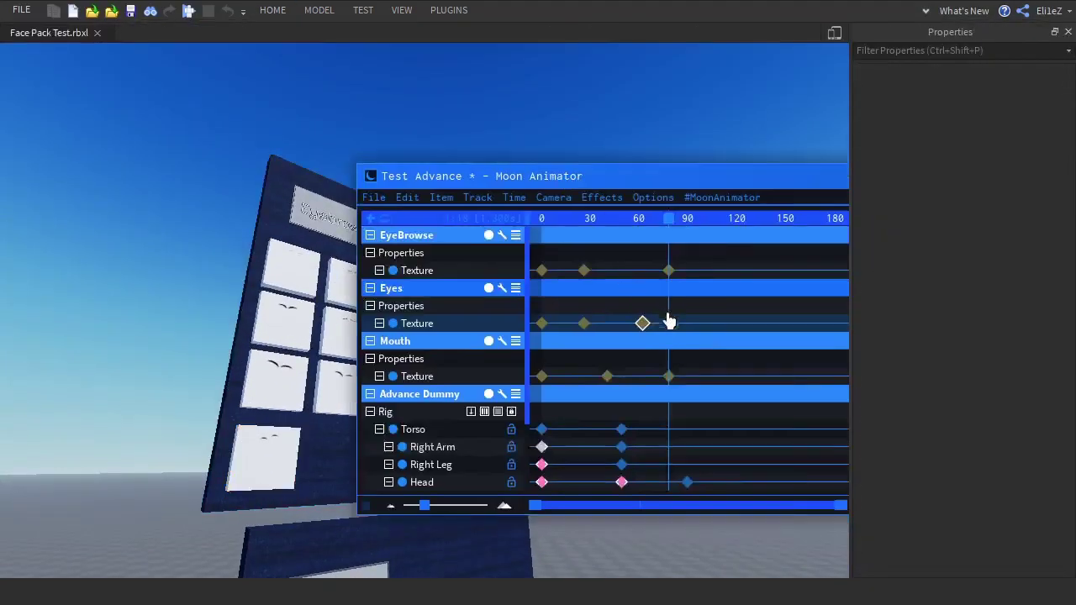
Open the Eyes and EyeBrowse texture keyframes at frame 78 for editing.
{"action": "double_click", "coordinate": [669, 322]}
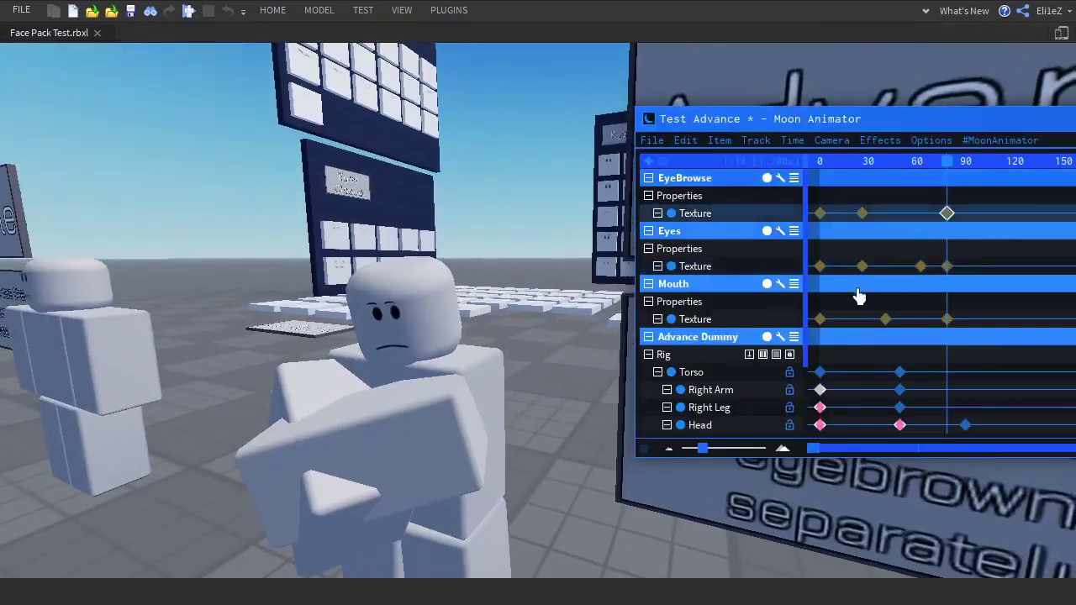
{"action": "double_click", "coordinate": [946, 213]}
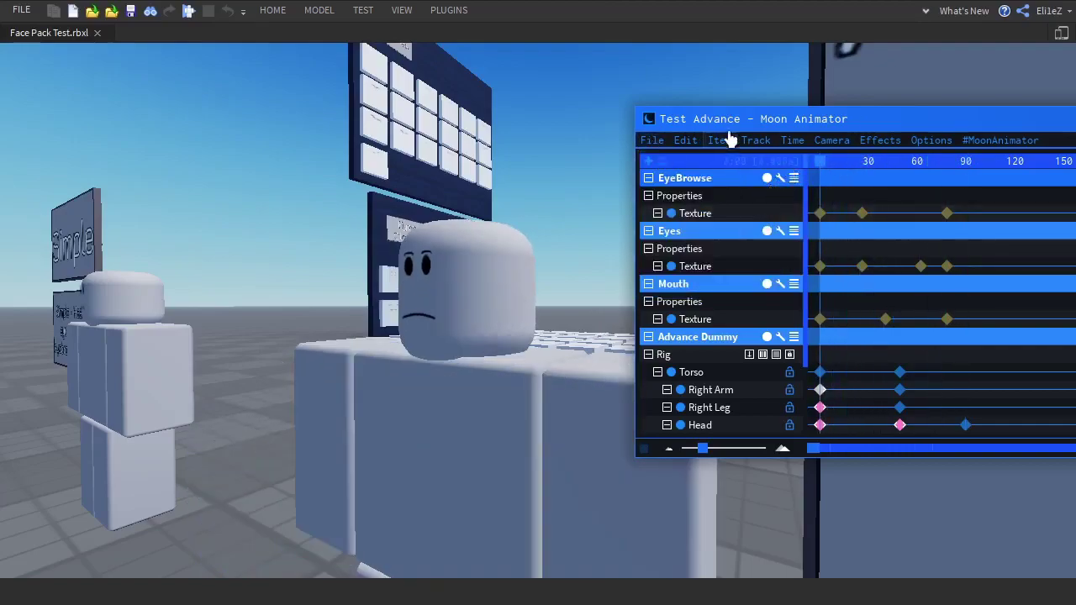
Save the Test Advance animation and close the Moon Animator window.
{"action": "left_click", "coordinate": [685, 140]}
{"action": "left_click", "coordinate": [688, 160]}
{"action": "left_click", "coordinate": [688, 222]}
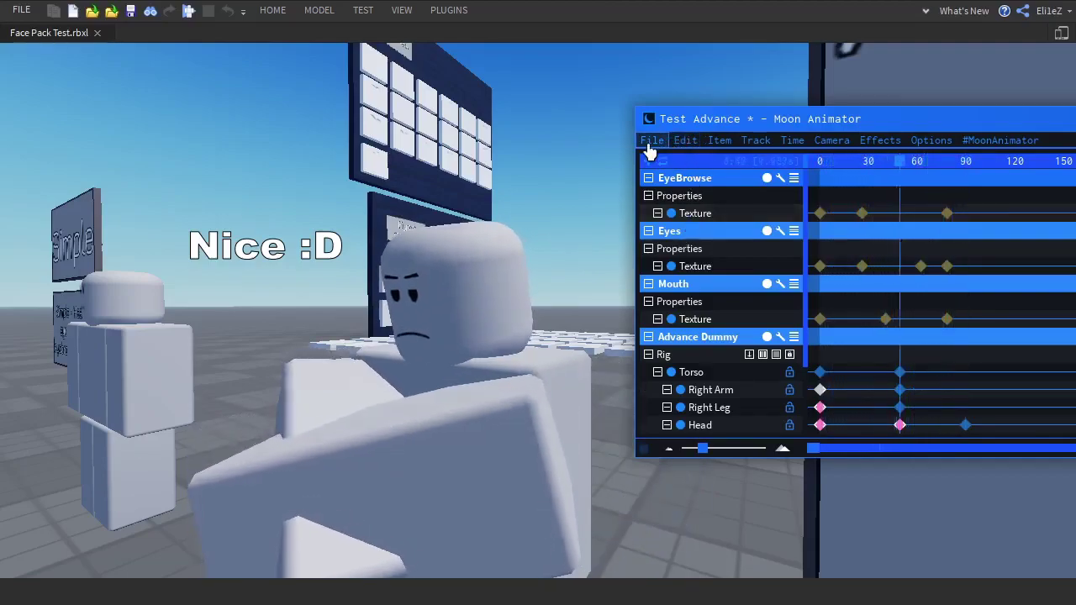
{"action": "left_click_drag", "start_coordinate": [674, 123], "coordinate": [750, 124]}
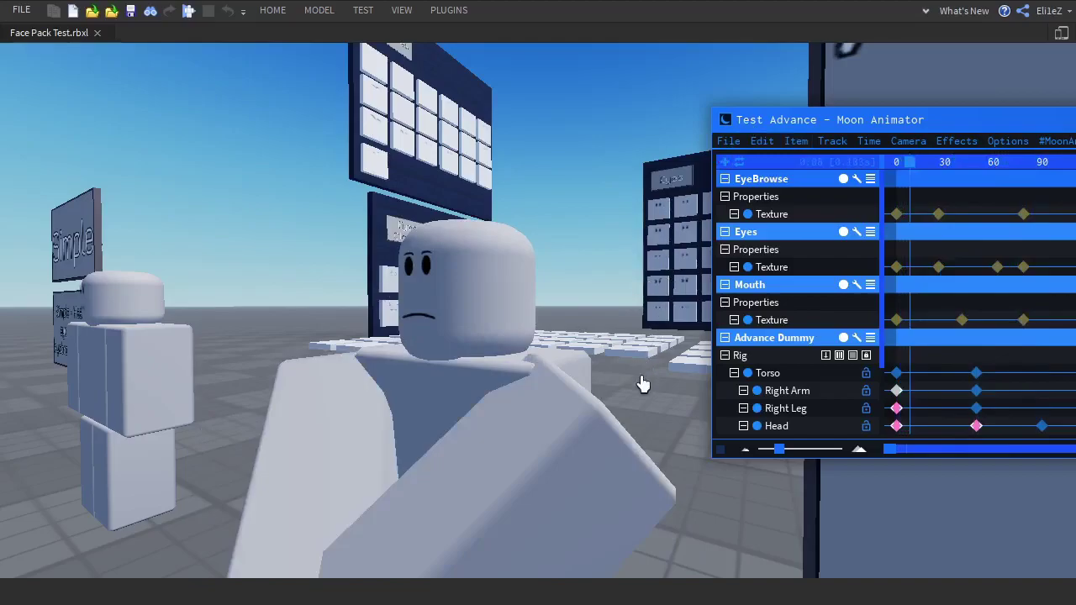
{"action": "scroll", "coordinate": [643, 381], "scroll_direction": "down", "scroll_amount": 5}
{"action": "left_click_drag", "start_coordinate": [764, 132], "coordinate": [443, 144]}
{"action": "left_click", "coordinate": [945, 139]}
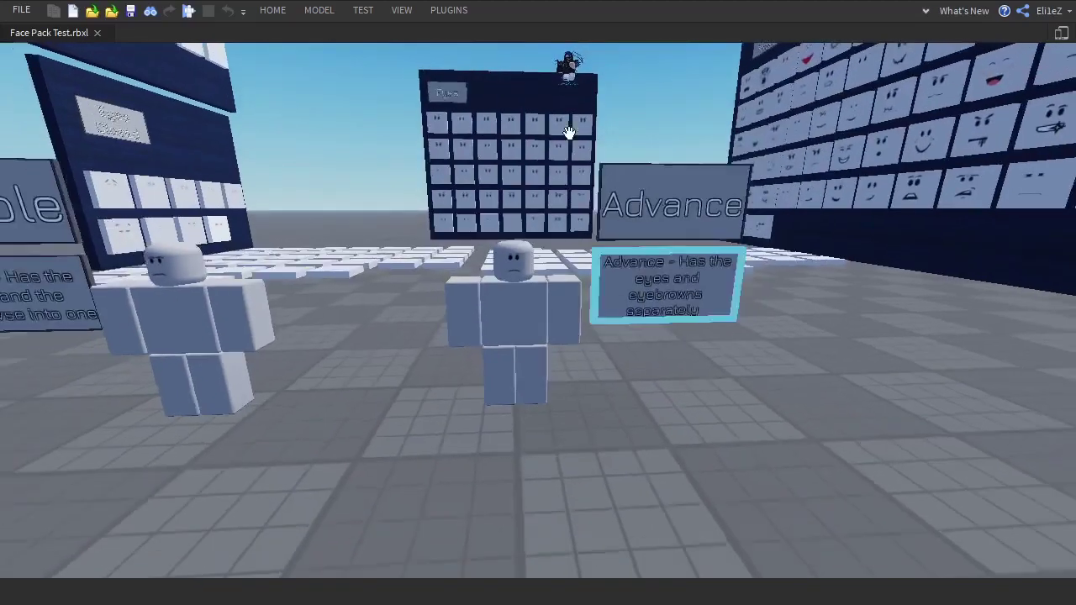
Open Moon Animator's Character Inserter and browse its preset avatars.
{"action": "key", "text": "s"}
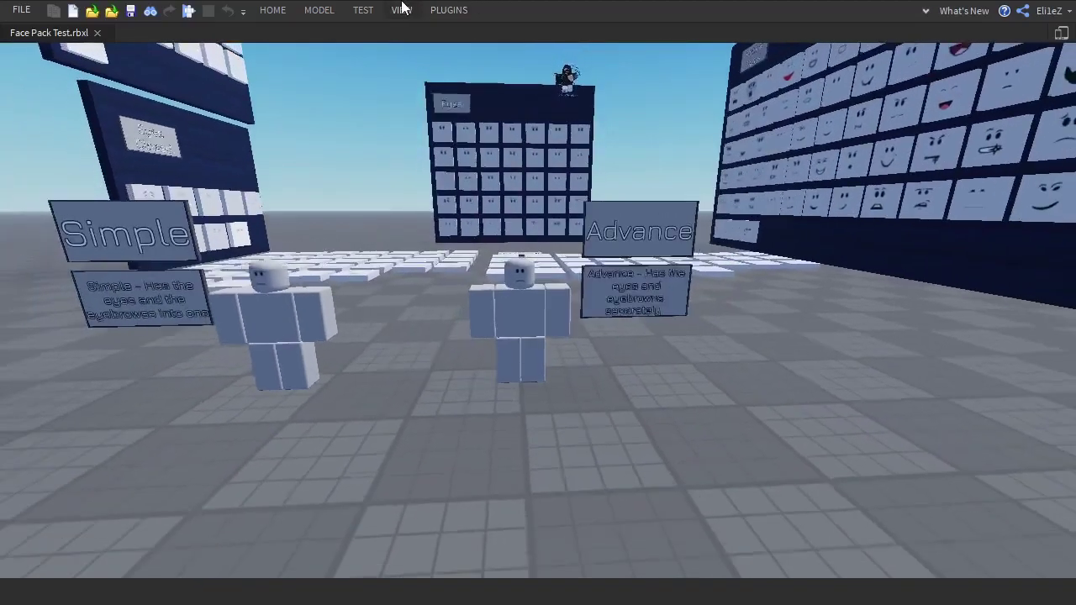
{"action": "key", "text": "d"}
{"action": "left_click", "coordinate": [402, 11]}
{"action": "left_click", "coordinate": [448, 11]}
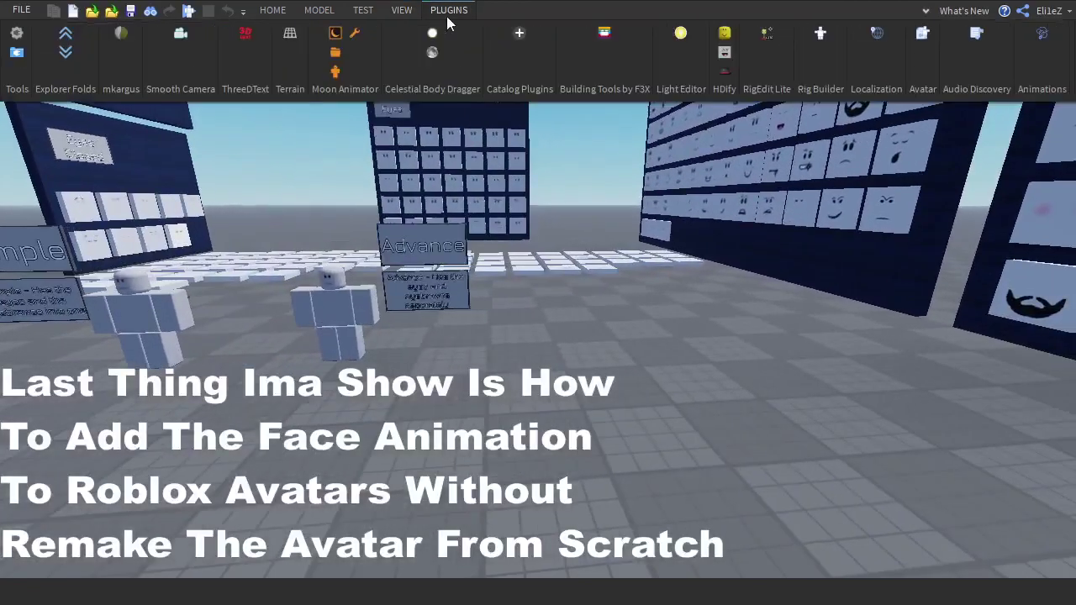
{"action": "left_click", "coordinate": [335, 71]}
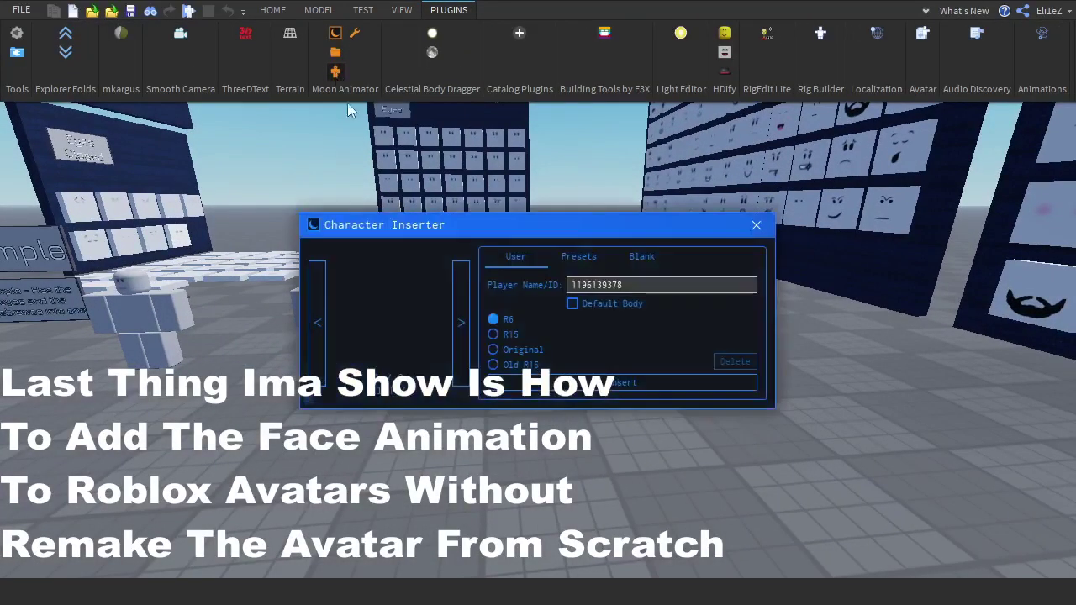
{"action": "left_click", "coordinate": [578, 258]}
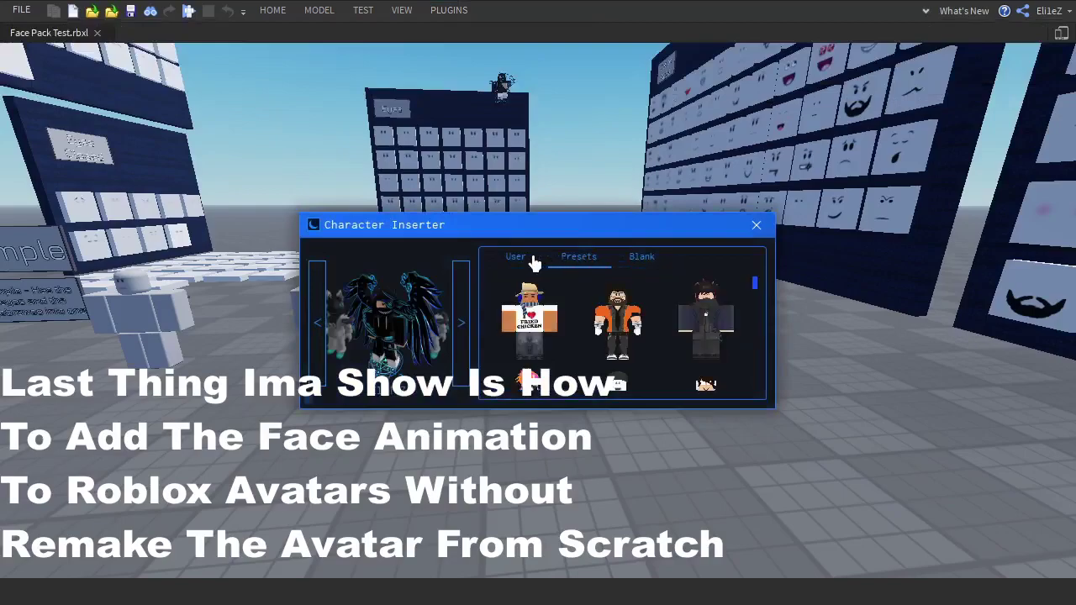
{"action": "scroll", "coordinate": [639, 349], "scroll_direction": "down", "scroll_amount": 3}
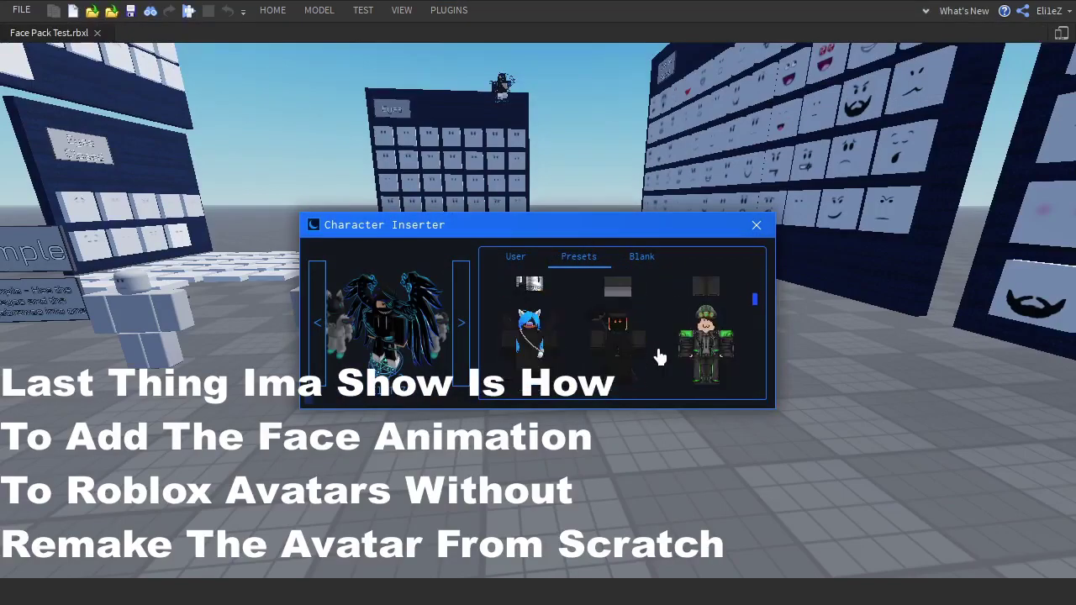
{"action": "scroll", "coordinate": [660, 357], "scroll_direction": "down", "scroll_amount": 3}
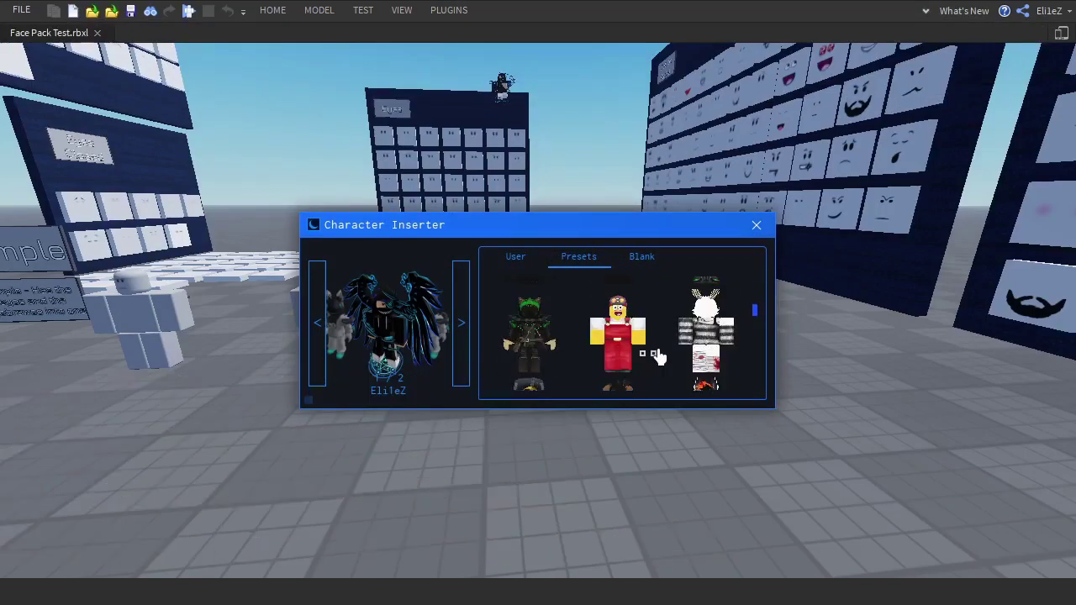
{"action": "left_click", "coordinate": [755, 224]}
{"action": "key", "text": "s"}
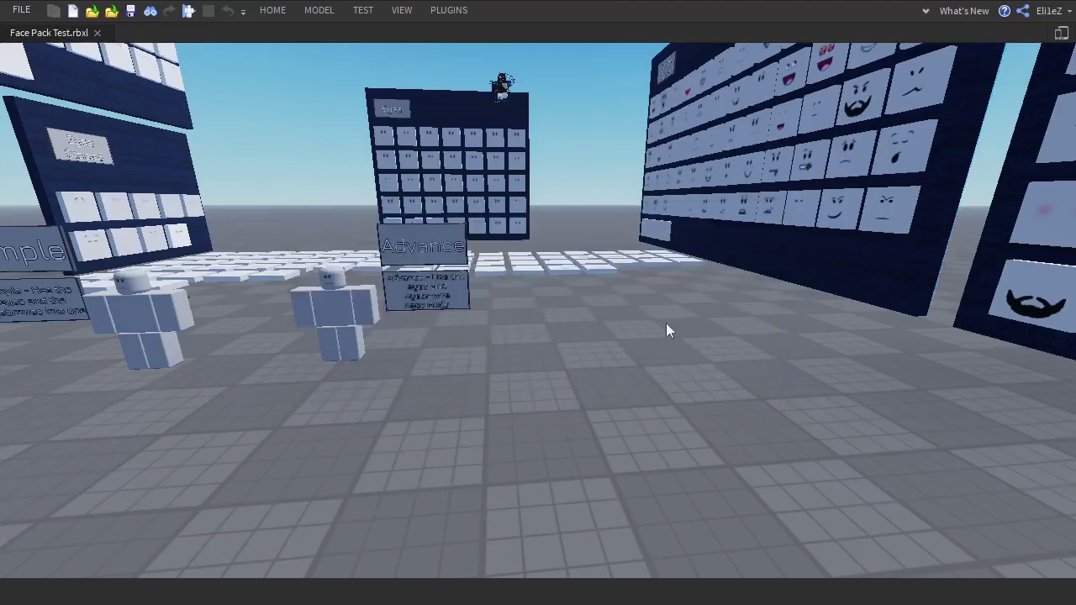
{"action": "left_click", "coordinate": [402, 9]}
{"action": "left_click", "coordinate": [449, 9]}
{"action": "left_click", "coordinate": [336, 33]}
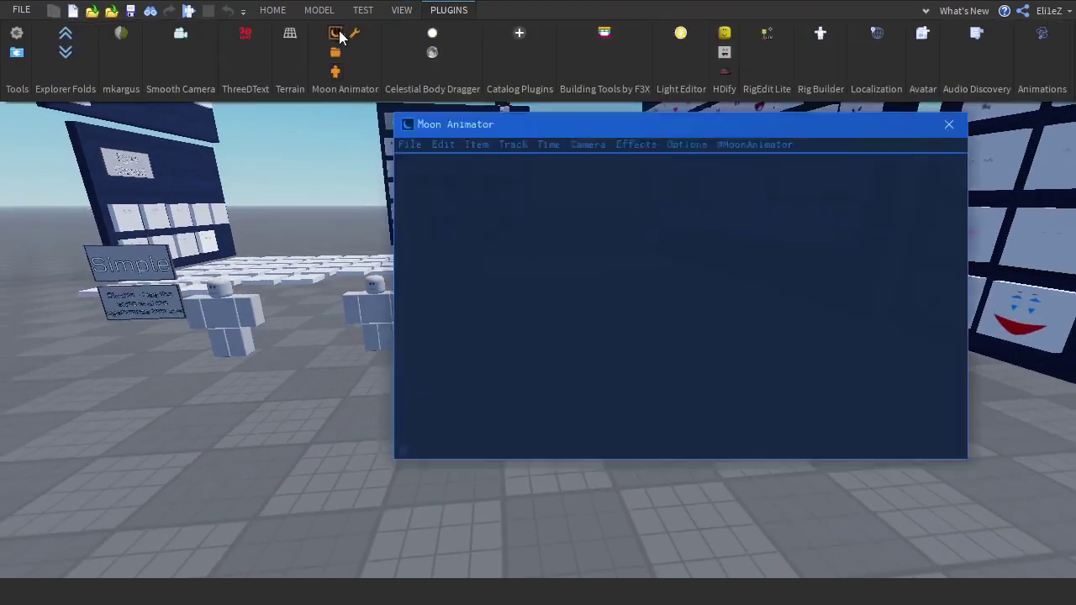
{"action": "left_click_drag", "start_coordinate": [723, 121], "coordinate": [790, 151]}
{"action": "left_click", "coordinate": [1018, 150]}
Insert the player's own Roblox avatar into the scene with the Character Inserter.
{"action": "left_click", "coordinate": [449, 9]}
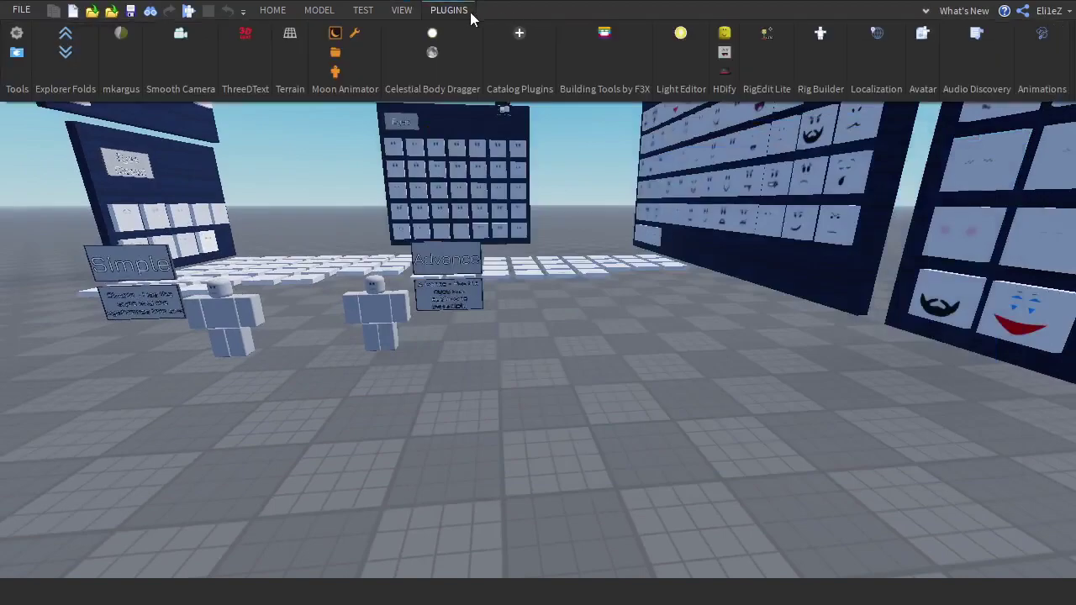
{"action": "left_click", "coordinate": [333, 72]}
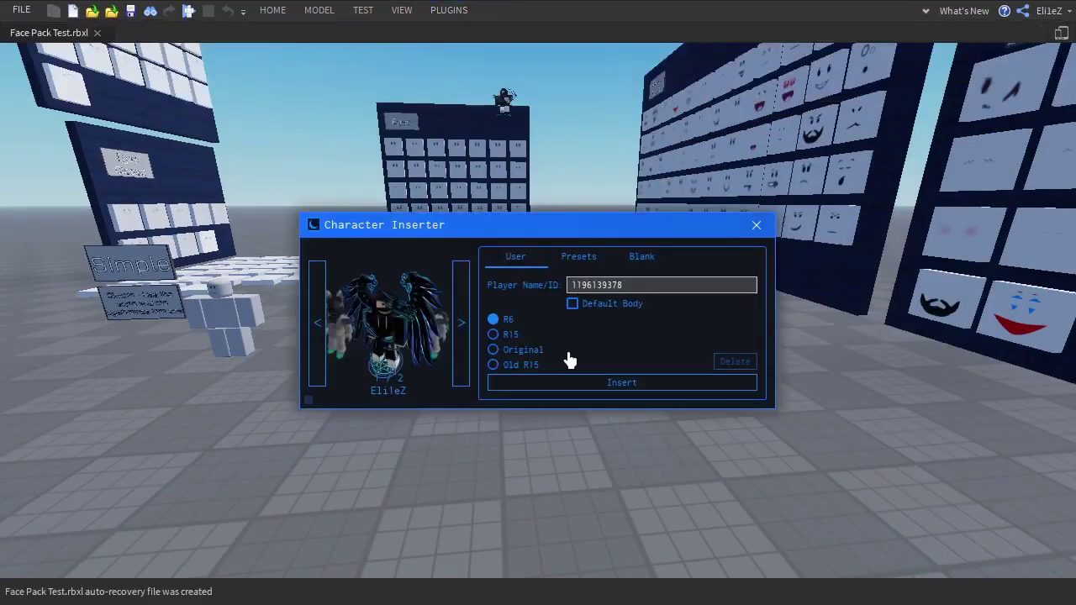
{"action": "left_click", "coordinate": [755, 227]}
{"action": "left_click", "coordinate": [669, 450]}
{"action": "key", "text": "w"}
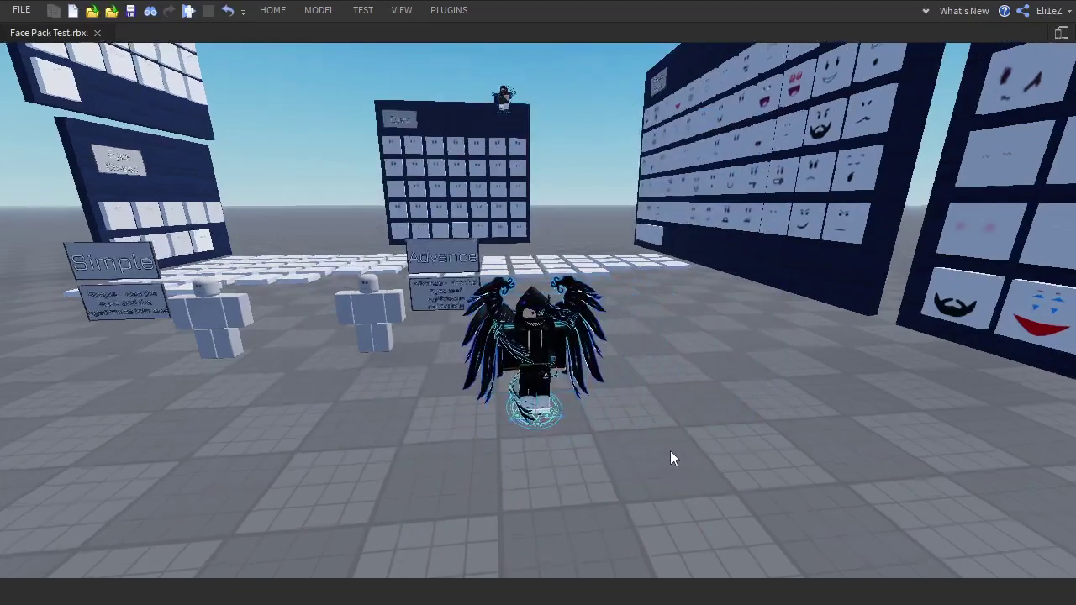
{"action": "right_click_drag", "start_coordinate": [670, 451], "coordinate": [670, 451]}
{"action": "key", "text": "s"}
Show the Explorer and expand the inserted avatar's model to list its accessories.
{"action": "left_click", "coordinate": [388, 9]}
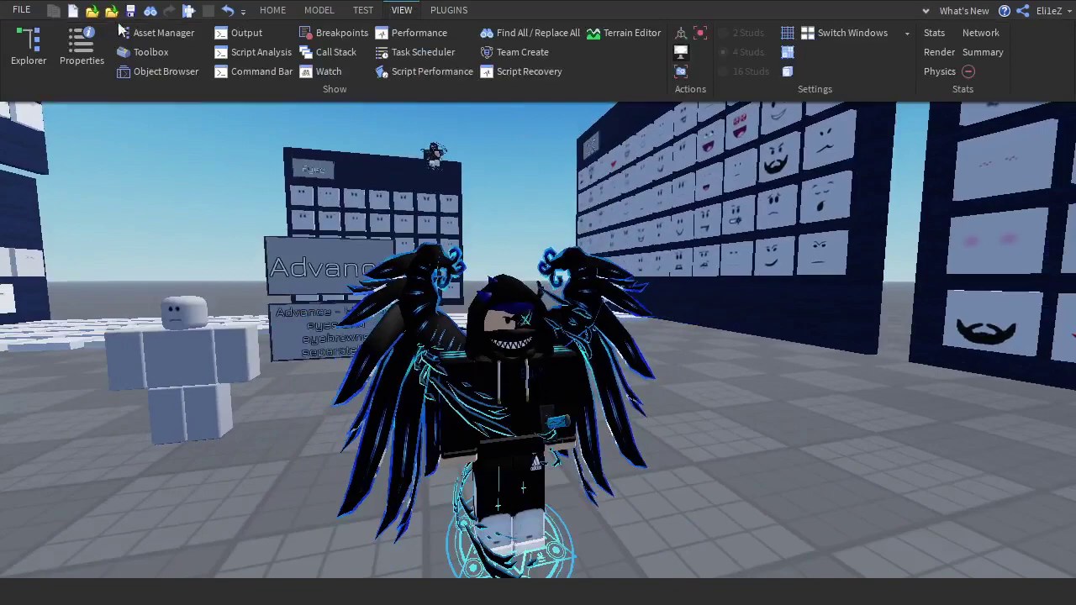
{"action": "left_click", "coordinate": [135, 51]}
{"action": "left_click", "coordinate": [134, 51]}
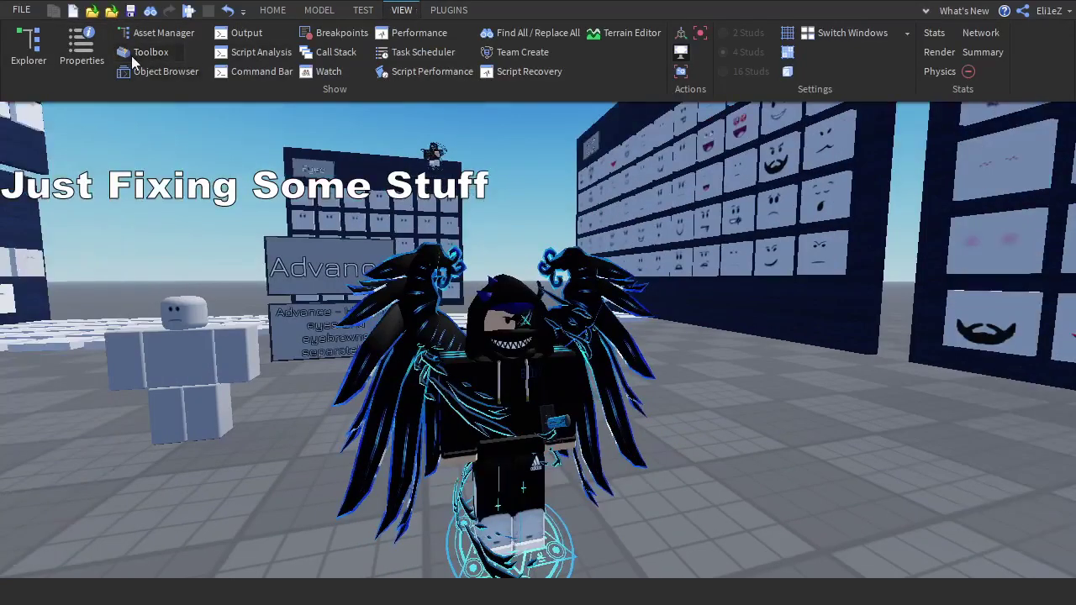
{"action": "left_click", "coordinate": [132, 57]}
{"action": "left_click", "coordinate": [132, 57]}
{"action": "left_click", "coordinate": [30, 47]}
{"action": "scroll", "coordinate": [109, 370], "scroll_direction": "down", "scroll_amount": 3}
{"action": "double_click", "coordinate": [87, 415]}
{"action": "scroll", "coordinate": [93, 357], "scroll_direction": "down", "scroll_amount": 5}
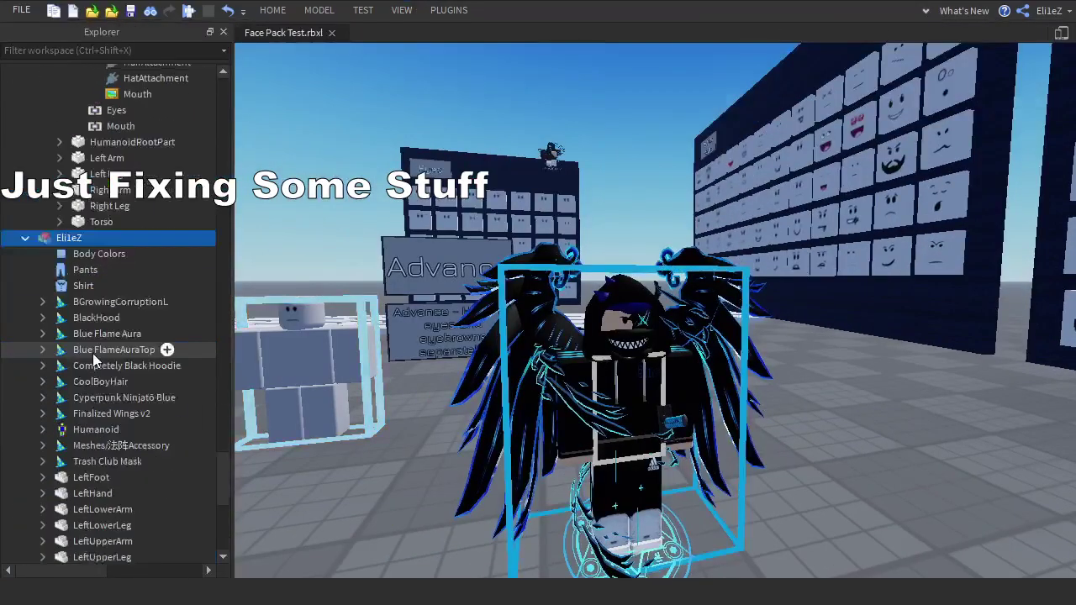
Delete the Trash Club Mask and BGrowingCorruptionL accessories from the inserted avatar.
{"action": "left_click", "coordinate": [94, 412]}
{"action": "key", "text": "Delete"}
{"action": "left_click", "coordinate": [85, 352]}
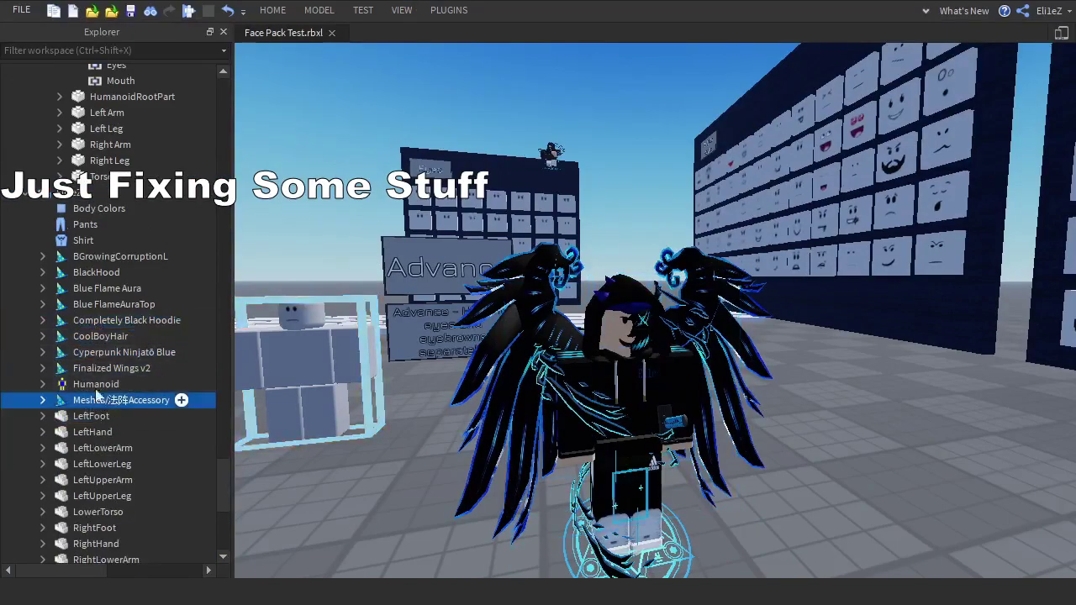
{"action": "left_click", "coordinate": [99, 255]}
{"action": "key", "text": "Delete"}
{"action": "scroll", "coordinate": [907, 544], "scroll_direction": "up", "scroll_amount": 3}
{"action": "scroll", "coordinate": [907, 544], "scroll_direction": "down", "scroll_amount": 3}
Place the inserted avatar and the Advance Dummy side by side in front of the face boards.
{"action": "left_click_drag", "start_coordinate": [629, 403], "coordinate": [636, 419]}
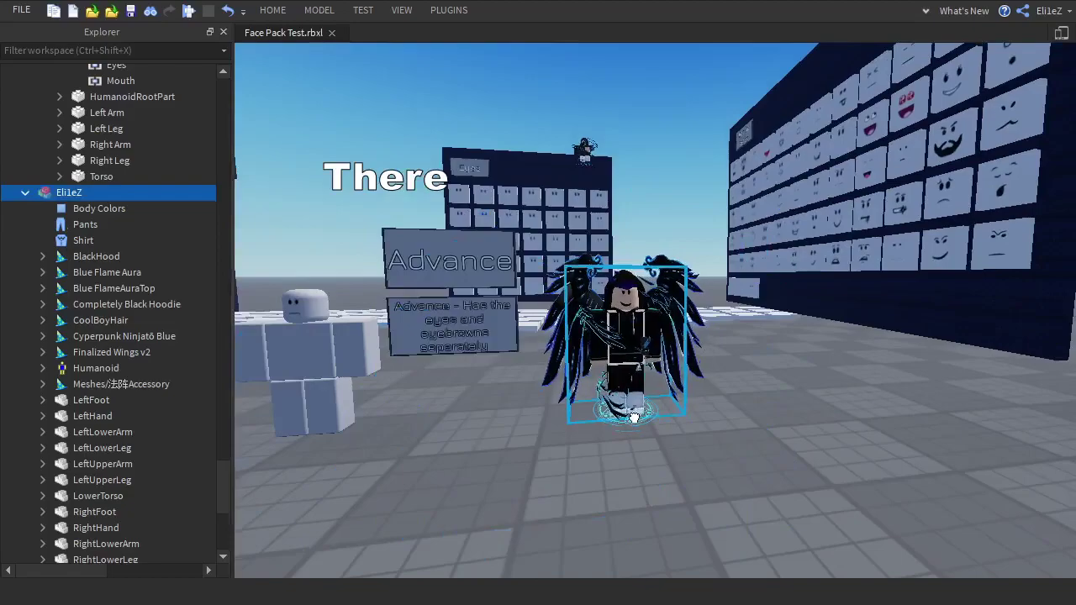
{"action": "left_click", "coordinate": [858, 496]}
{"action": "key", "text": "a"}
{"action": "key", "text": "w"}
{"action": "left_click_drag", "start_coordinate": [600, 336], "coordinate": [766, 416]}
{"action": "key", "text": "d"}
{"action": "key", "text": "s"}
{"action": "left_click", "coordinate": [768, 421]}
{"action": "key", "text": "d"}
{"action": "key", "text": "w"}
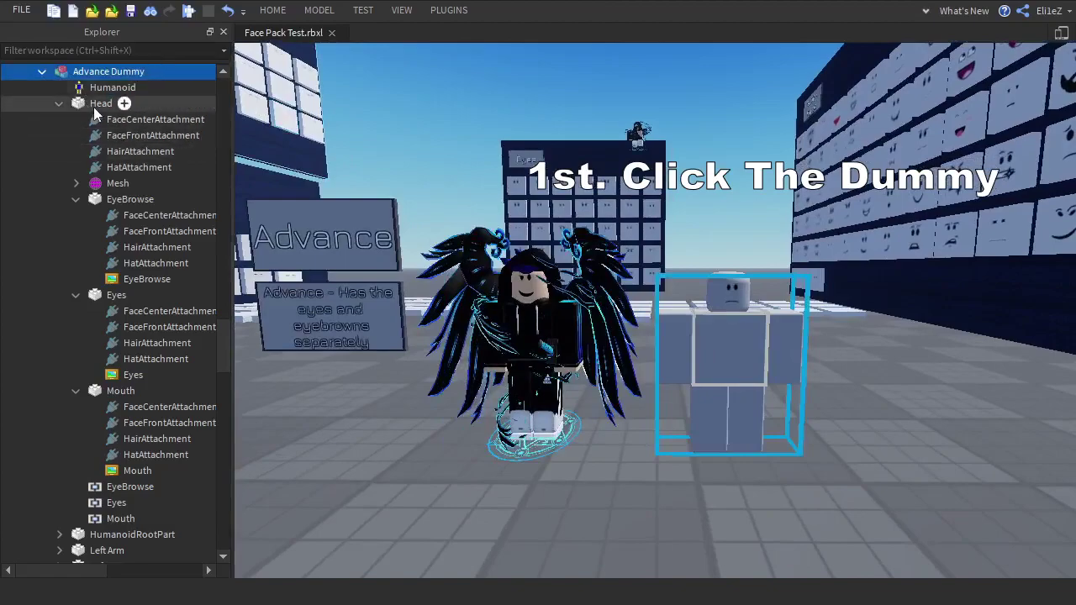
Duplicate the EyeBrowse, Eyes and Mouth parts of the Advance Dummy's Head and place the copies directly in the Workspace.
{"action": "left_click", "coordinate": [43, 72]}
{"action": "left_click", "coordinate": [43, 86]}
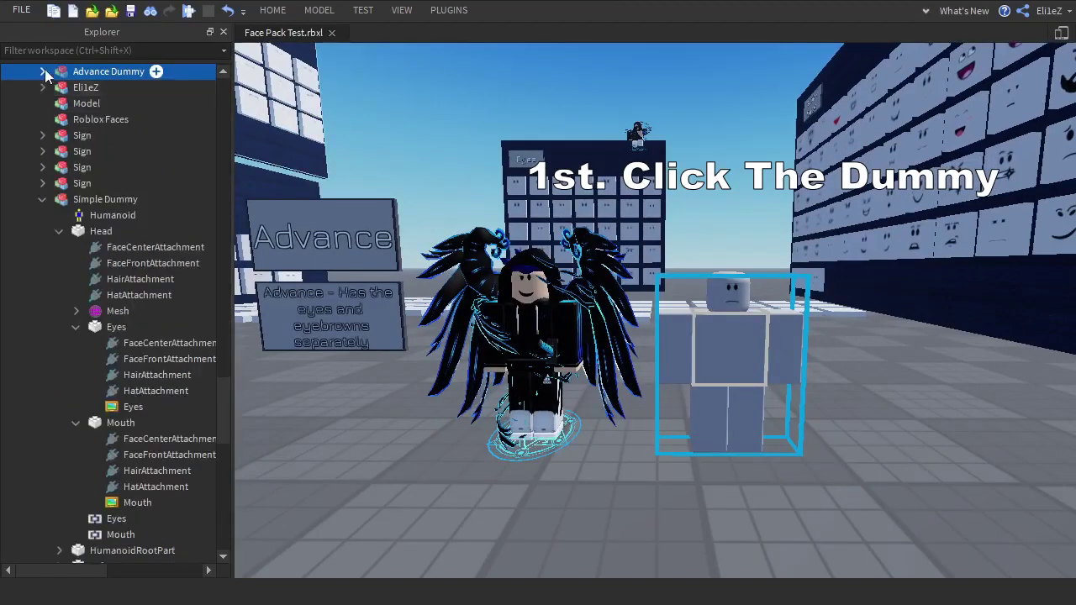
{"action": "left_click", "coordinate": [40, 72]}
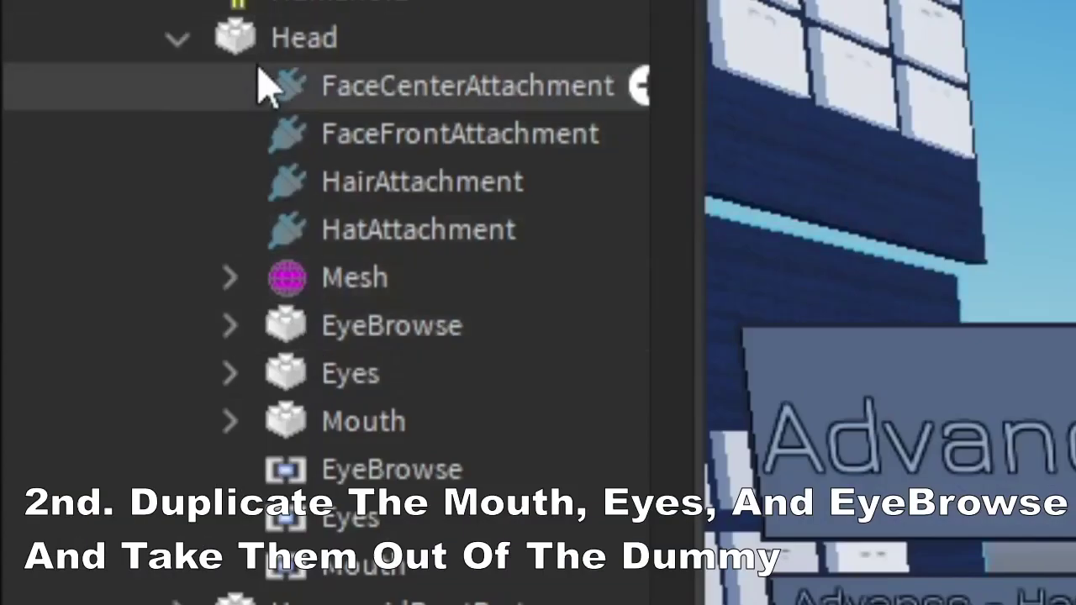
{"action": "left_click", "coordinate": [59, 104]}
{"action": "left_click", "coordinate": [179, 52]}
{"action": "left_click", "coordinate": [343, 336]}
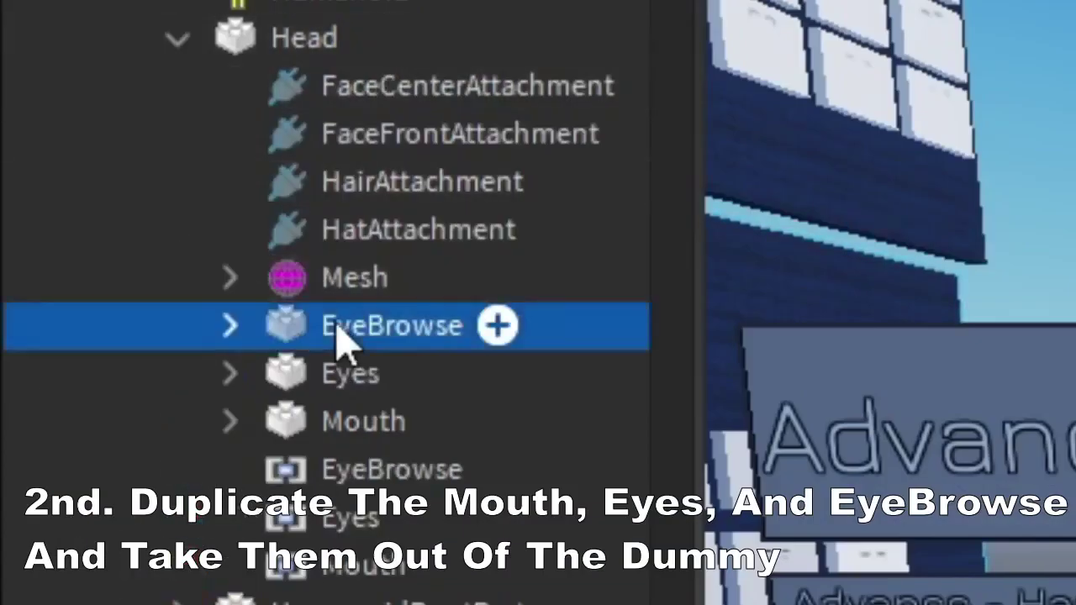
{"action": "left_click", "coordinate": [348, 384], "text": "ctrl"}
{"action": "left_click", "coordinate": [349, 421], "text": "ctrl"}
{"action": "left_click_drag", "start_coordinate": [333, 374], "coordinate": [467, 533]}
{"action": "left_click_drag", "start_coordinate": [337, 486], "coordinate": [106, 0]}
{"action": "scroll", "coordinate": [360, 357], "scroll_direction": "up", "scroll_amount": 5}
{"action": "scroll", "coordinate": [351, 356], "scroll_direction": "up", "scroll_amount": 10}
{"action": "scroll", "coordinate": [344, 354], "scroll_direction": "up", "scroll_amount": 1}
{"action": "scroll", "coordinate": [292, 80], "scroll_direction": "down", "scroll_amount": 10}
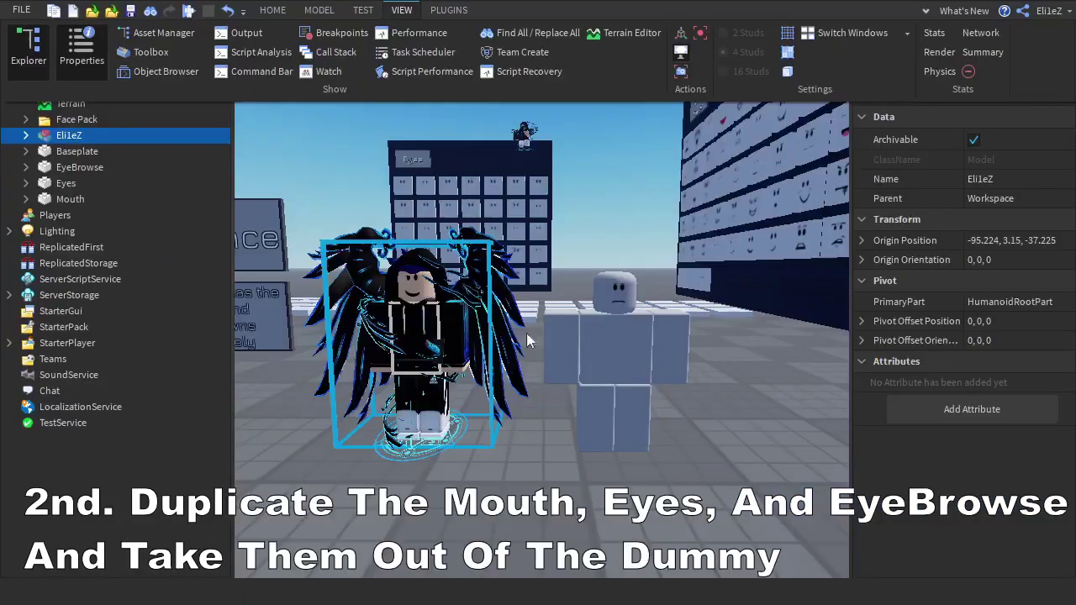
Copy the Advance Dummy's Origin Position of -101, 3, -38 onto the inserted avatar.
{"action": "left_click", "coordinate": [627, 355]}
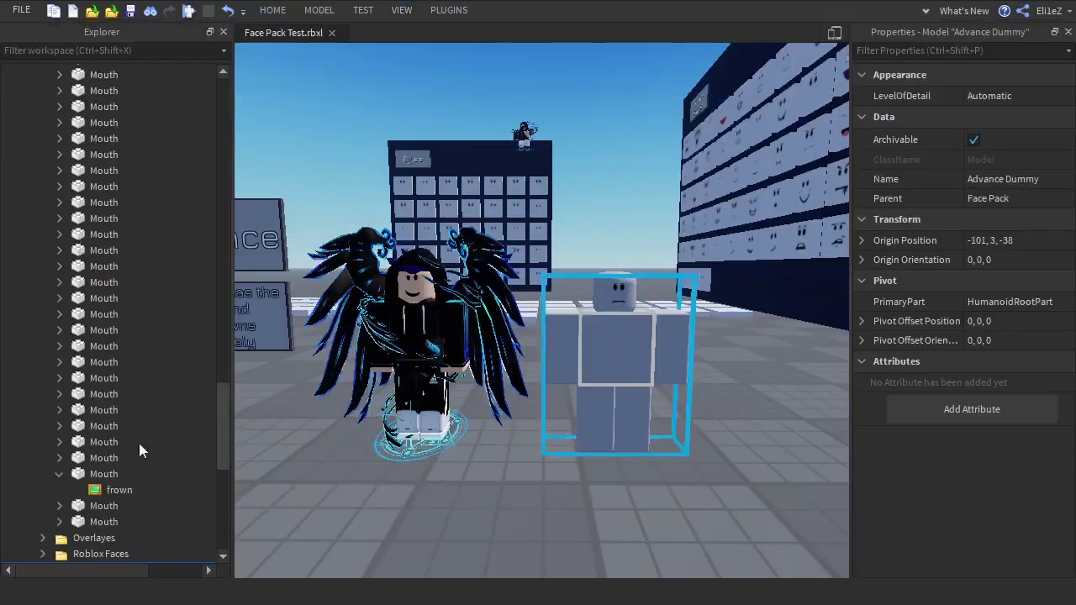
{"action": "scroll", "coordinate": [133, 446], "scroll_direction": "down", "scroll_amount": 7}
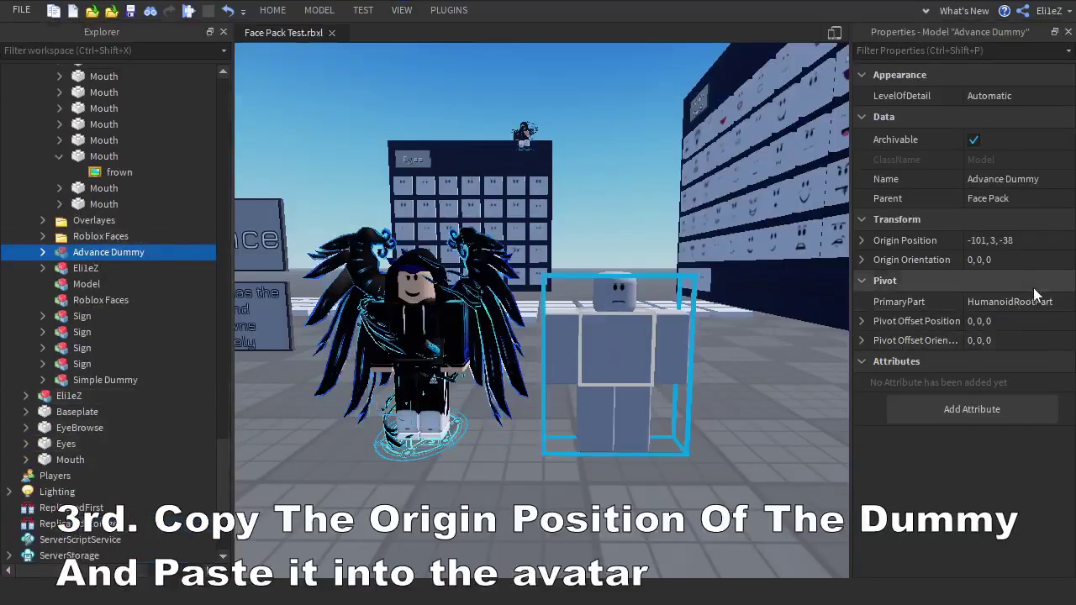
{"action": "left_click", "coordinate": [1009, 242]}
{"action": "key", "text": "ctrl+c"}
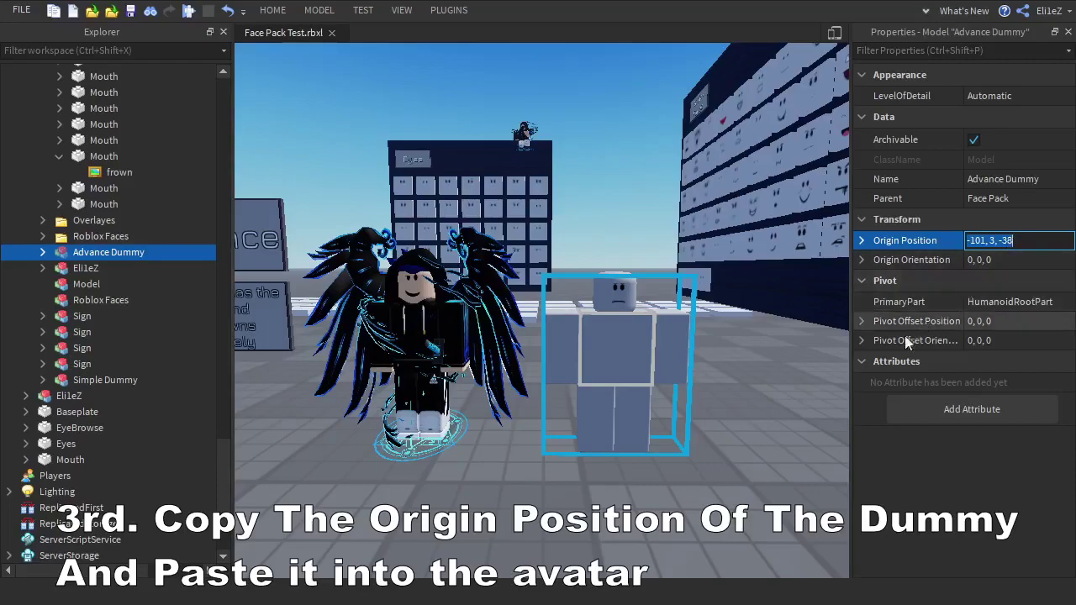
{"action": "left_click", "coordinate": [395, 336]}
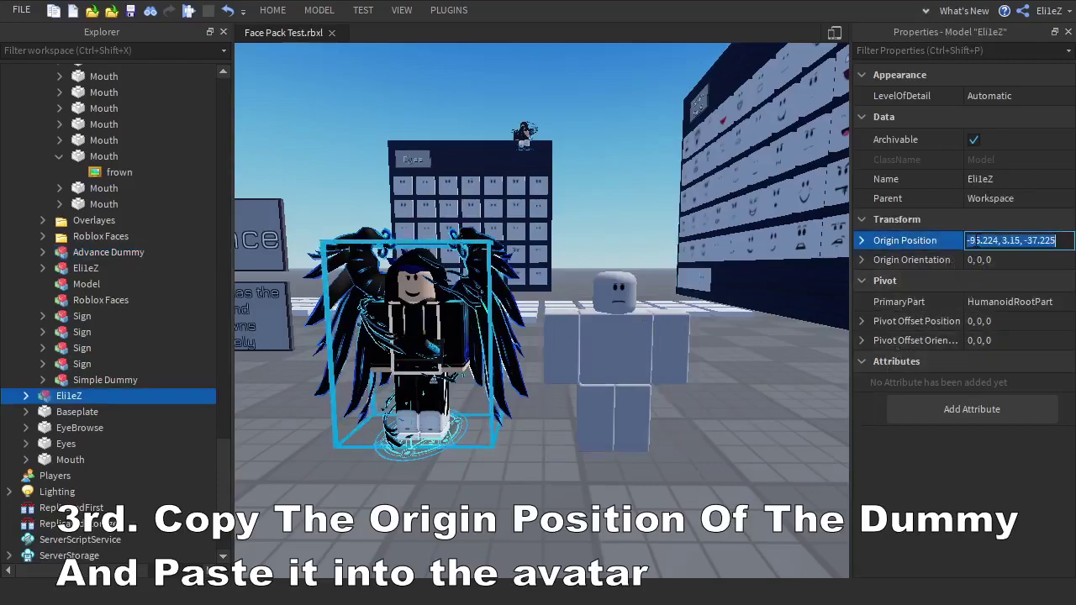
{"action": "key", "text": "ctrl+v"}
{"action": "key", "text": "Return"}
{"action": "left_click", "coordinate": [795, 458]}
Move the Advance Dummy sideways out of the avatar so the two stand apart.
{"action": "key", "text": "d"}
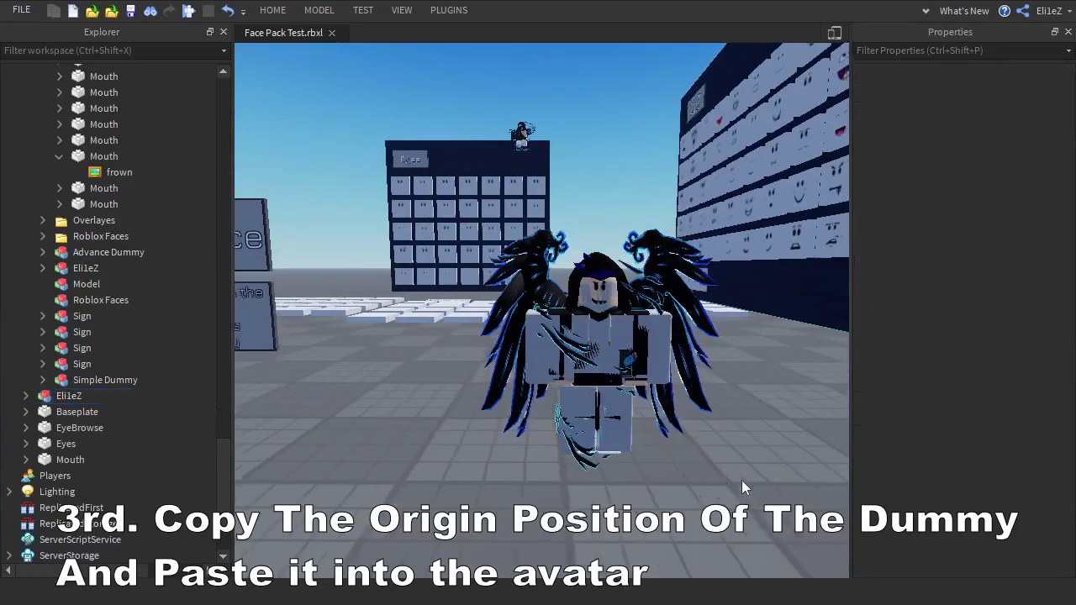
{"action": "key", "text": "w"}
{"action": "left_click", "coordinate": [99, 257]}
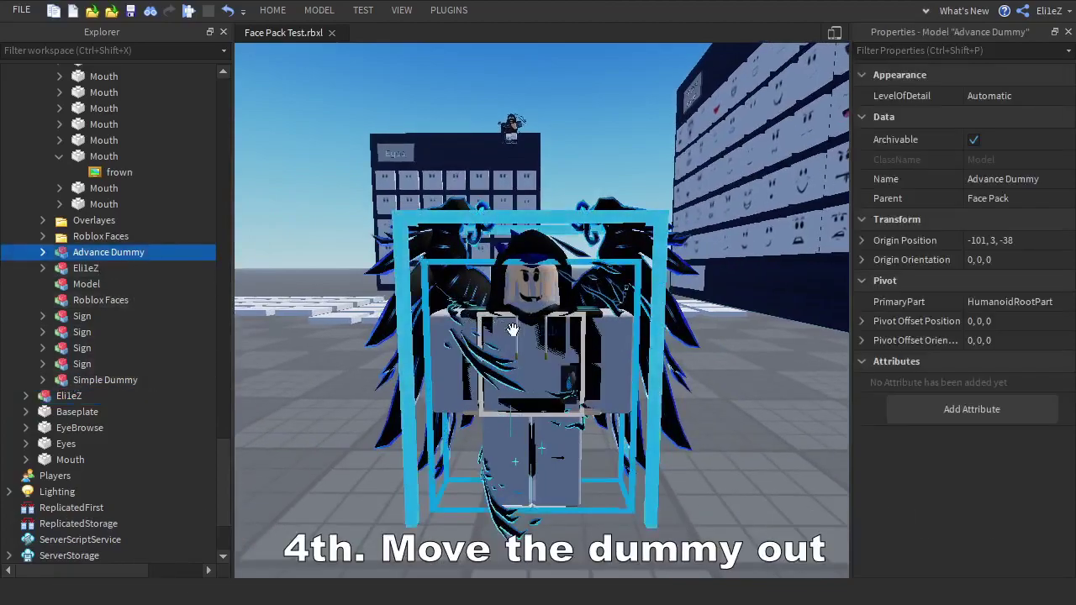
{"action": "left_click_drag", "start_coordinate": [604, 363], "coordinate": [798, 388]}
{"action": "key", "text": "d"}
{"action": "left_click", "coordinate": [829, 519]}
{"action": "key", "text": "a"}
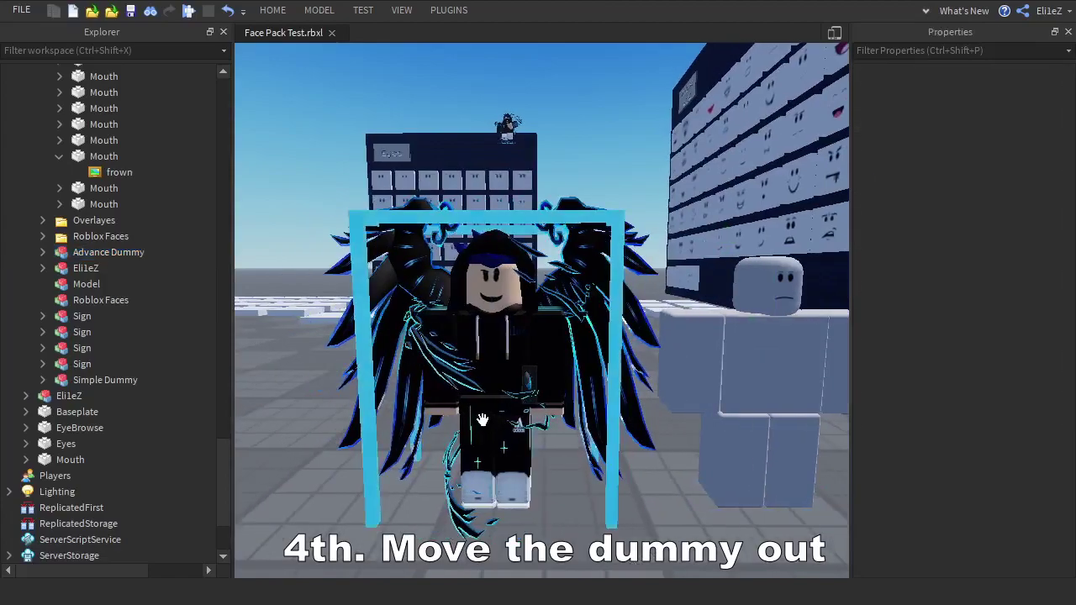
Delete the face decal from the inserted avatar's Head.
{"action": "left_click", "coordinate": [481, 419]}
{"action": "scroll", "coordinate": [52, 391], "scroll_direction": "down", "scroll_amount": 8}
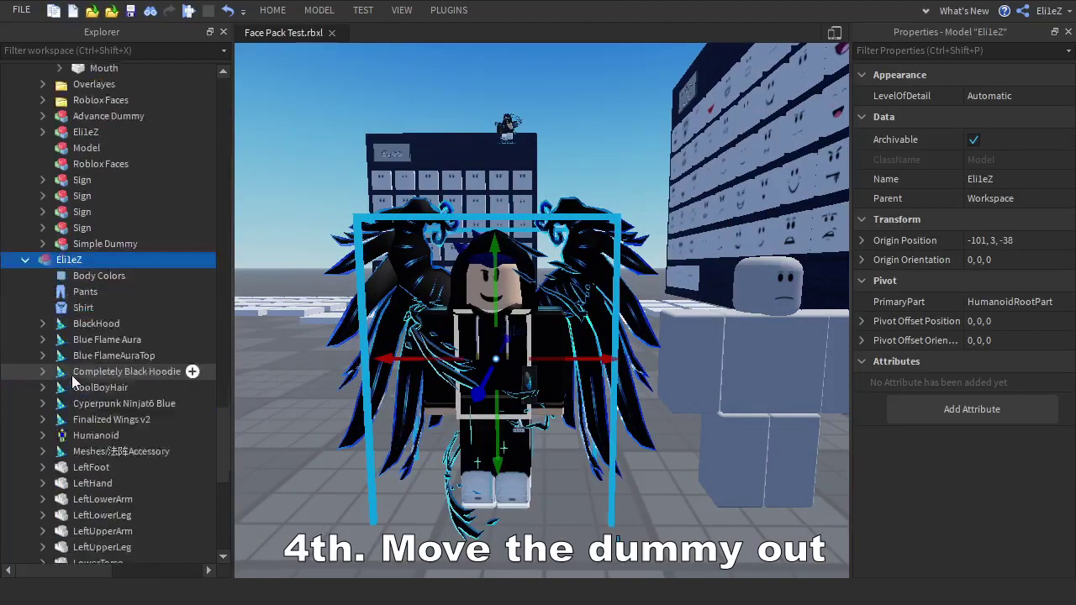
{"action": "left_click", "coordinate": [43, 464]}
{"action": "scroll", "coordinate": [75, 449], "scroll_direction": "down", "scroll_amount": 4}
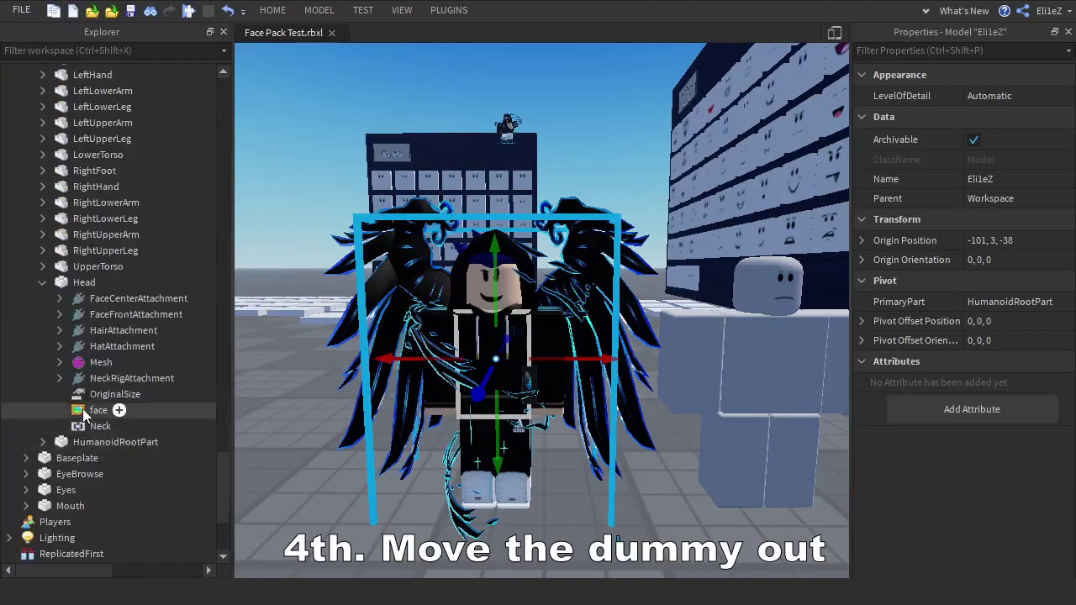
{"action": "left_click", "coordinate": [92, 411]}
{"action": "key", "text": "Delete"}
{"action": "scroll", "coordinate": [644, 128], "scroll_direction": "up", "scroll_amount": 5}
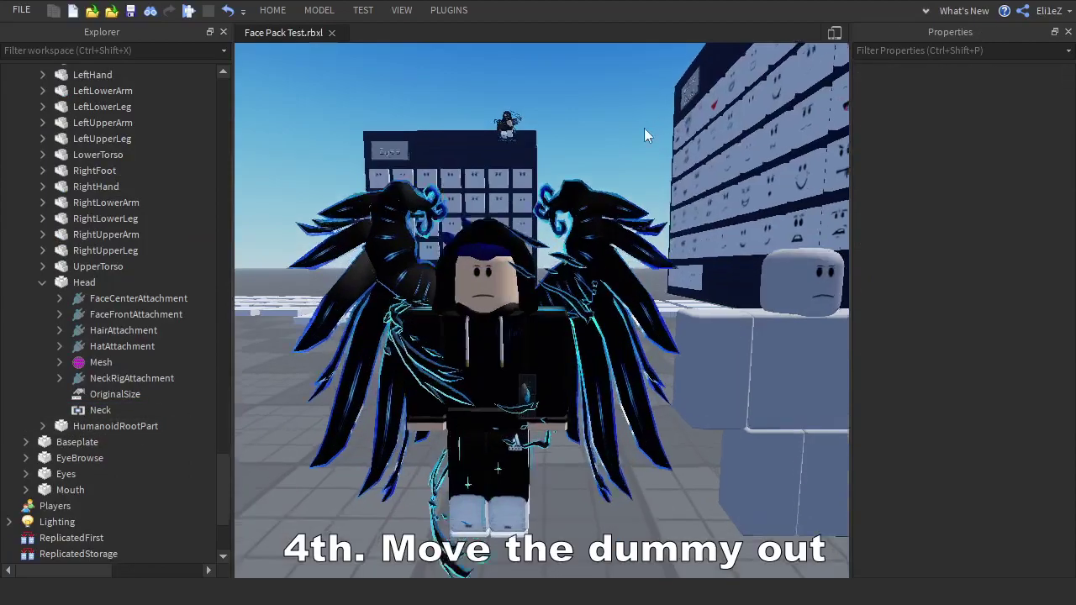
Move the EyeBrowse, Eyes and Mouth copies from the Workspace into the avatar's Head and check the face up close.
{"action": "right_click_drag", "start_coordinate": [644, 127], "coordinate": [644, 128]}
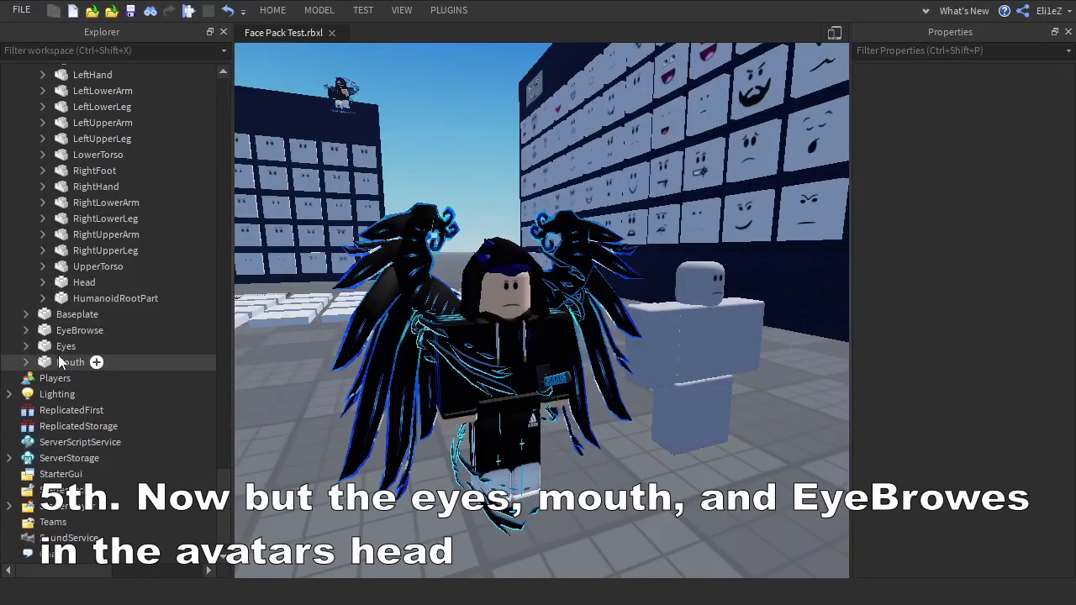
{"action": "left_click", "coordinate": [59, 359]}
{"action": "left_click", "coordinate": [61, 343], "text": "ctrl"}
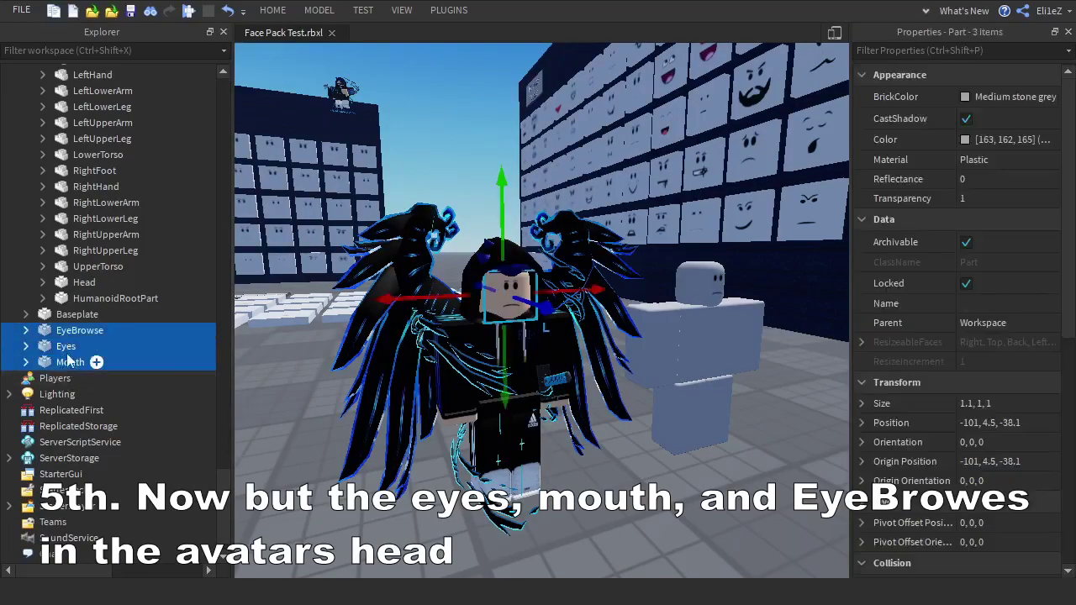
{"action": "left_click_drag", "start_coordinate": [75, 281], "coordinate": [97, 291]}
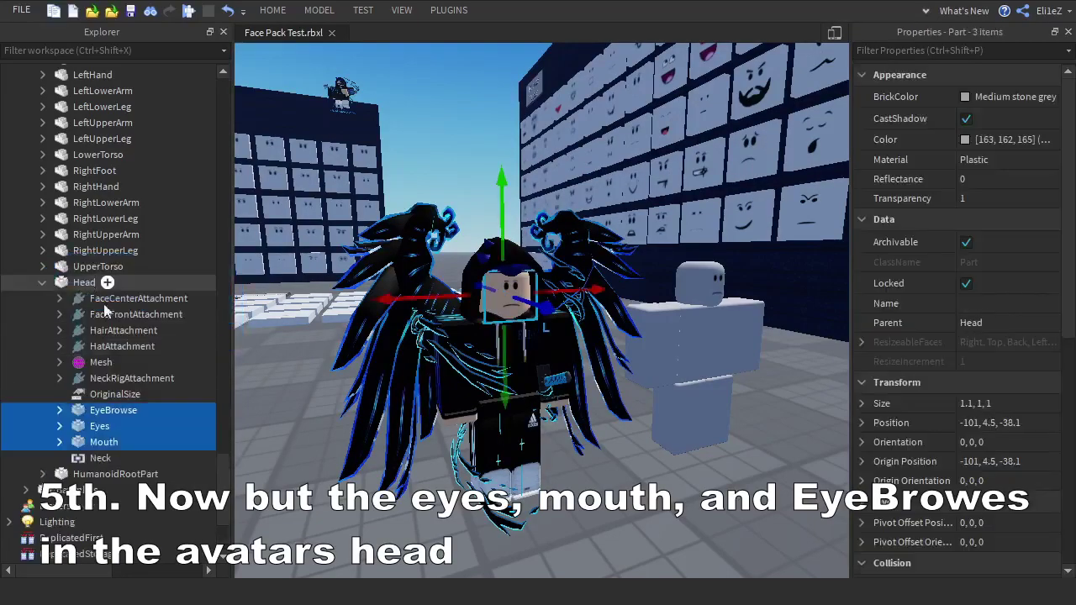
{"action": "left_click", "coordinate": [267, 477]}
{"action": "scroll", "coordinate": [400, 457], "scroll_direction": "up", "scroll_amount": 4}
{"action": "right_click_drag", "start_coordinate": [399, 458], "coordinate": [400, 457]}
{"action": "scroll", "coordinate": [400, 457], "scroll_direction": "up", "scroll_amount": 10}
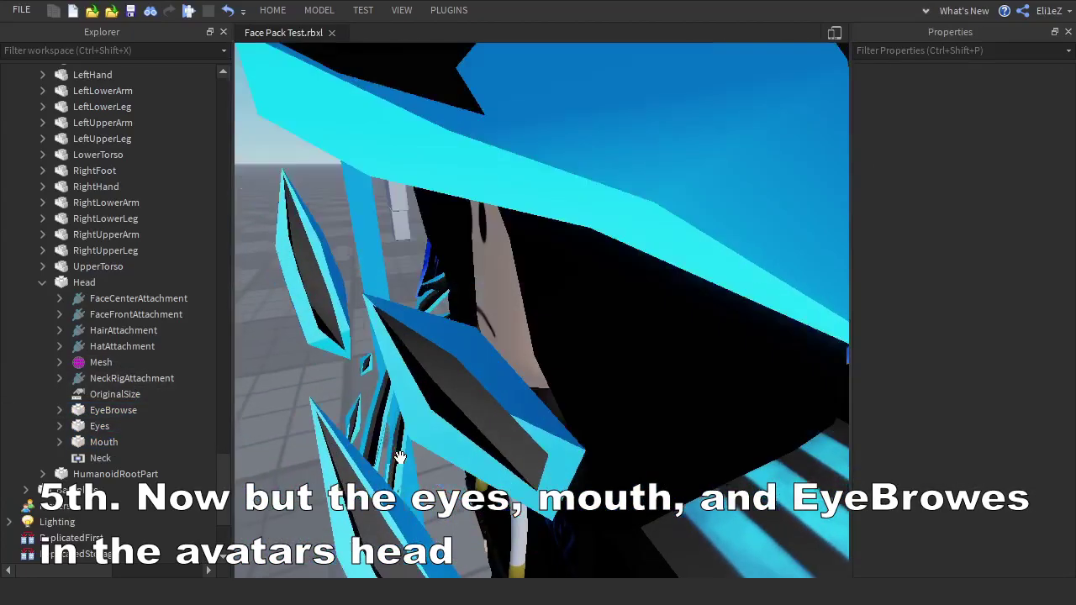
{"action": "scroll", "coordinate": [401, 457], "scroll_direction": "up", "scroll_amount": 4}
{"action": "scroll", "coordinate": [401, 457], "scroll_direction": "down", "scroll_amount": 10}
{"action": "right_click_drag", "start_coordinate": [400, 458], "coordinate": [400, 457]}
Open Moon Animator's Easy Weld in Parts mode, hide the object properties and move the weld window clear of the avatar.
{"action": "left_click", "coordinate": [457, 15]}
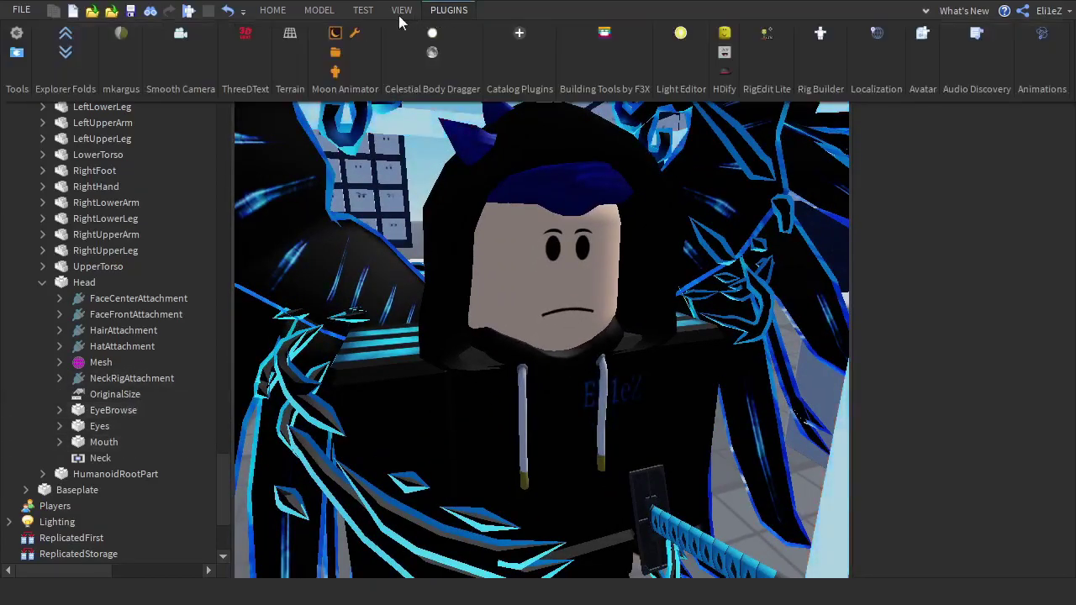
{"action": "left_click", "coordinate": [350, 34]}
{"action": "left_click_drag", "start_coordinate": [544, 249], "coordinate": [606, 253]}
{"action": "scroll", "coordinate": [811, 178], "scroll_direction": "down", "scroll_amount": 6}
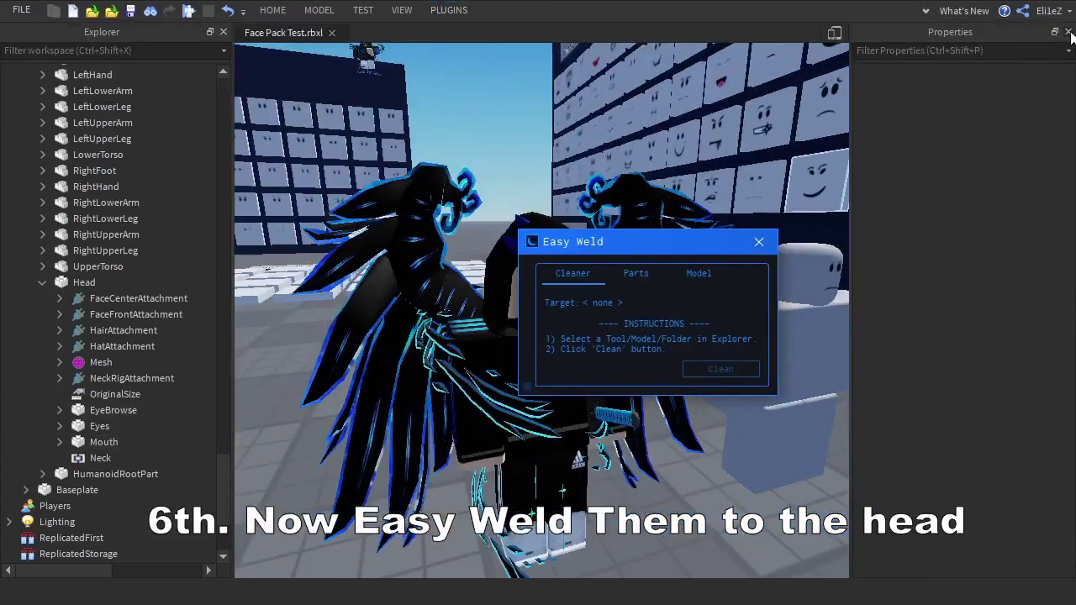
{"action": "left_click", "coordinate": [1069, 32]}
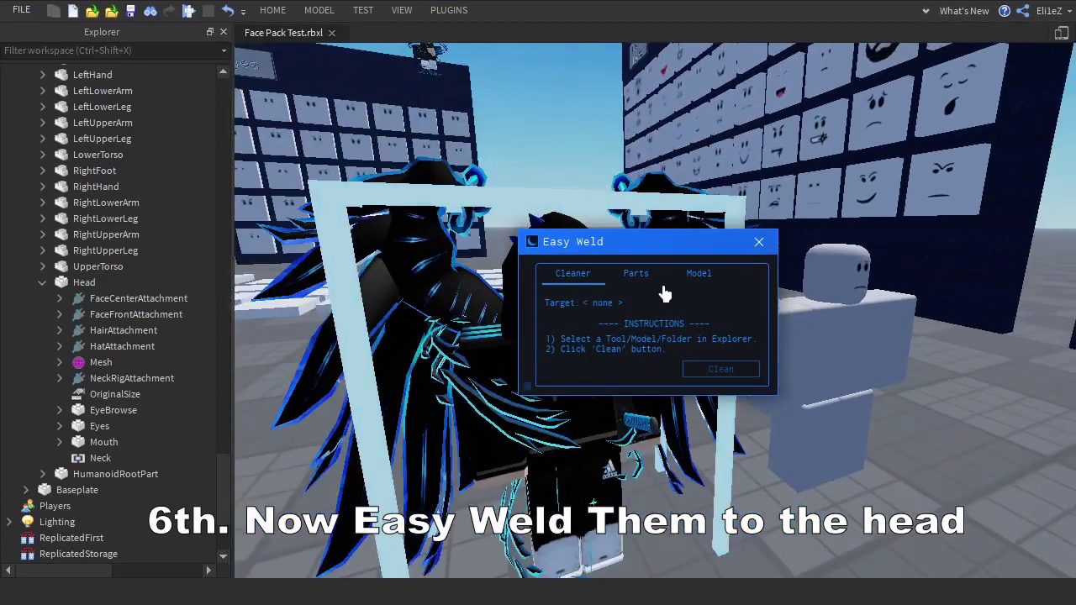
{"action": "left_click", "coordinate": [639, 271]}
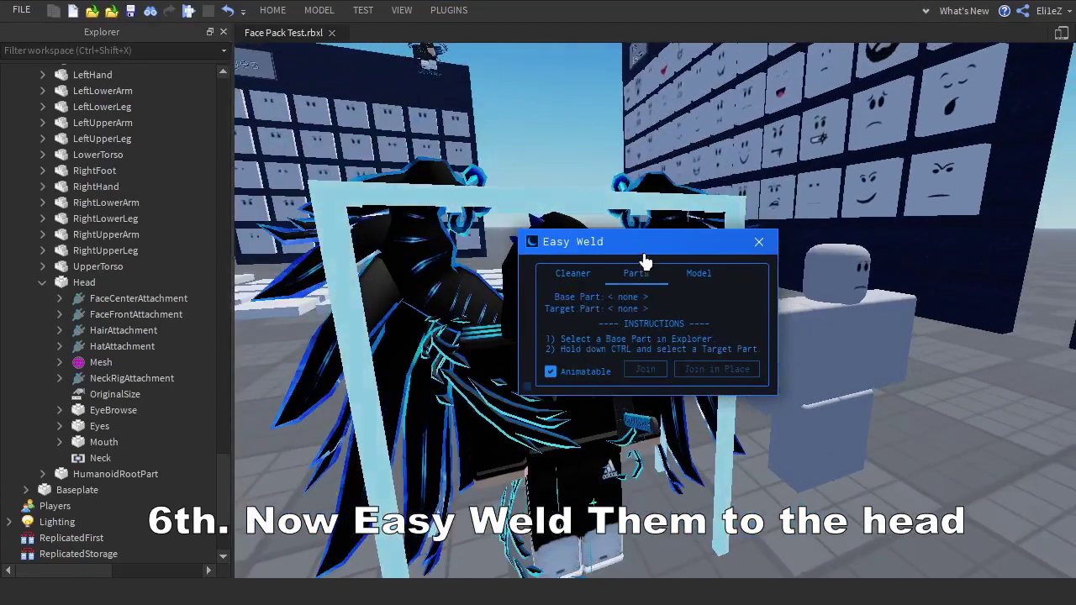
{"action": "left_click_drag", "start_coordinate": [646, 263], "coordinate": [856, 150]}
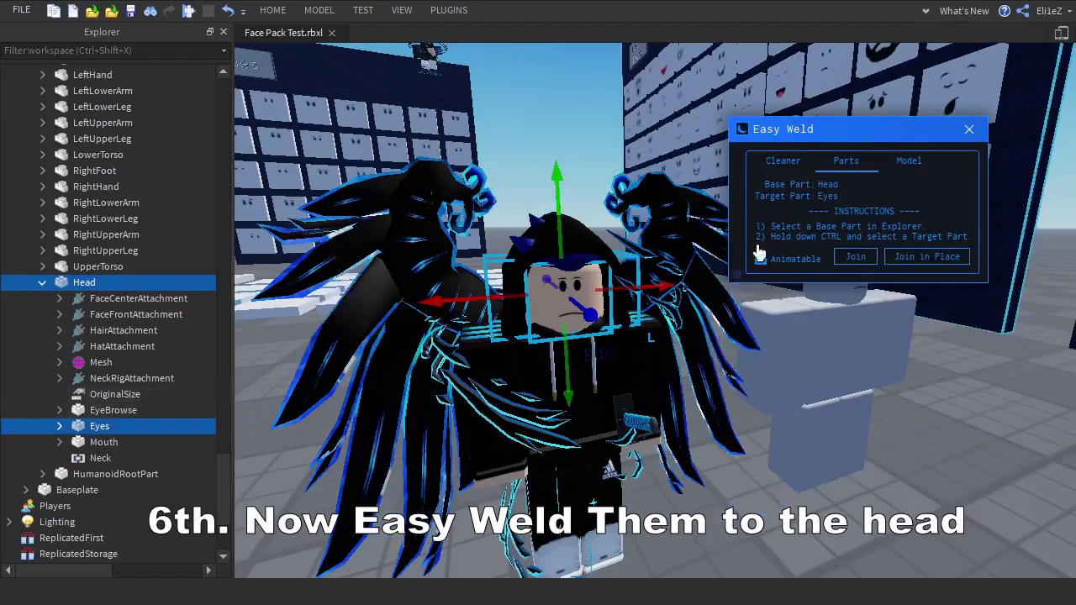
Weld the Eyes, Mouth and EyeBrowse parts to the avatar's Head in place as animatable joints, and close Easy Weld.
{"action": "left_click", "coordinate": [919, 257]}
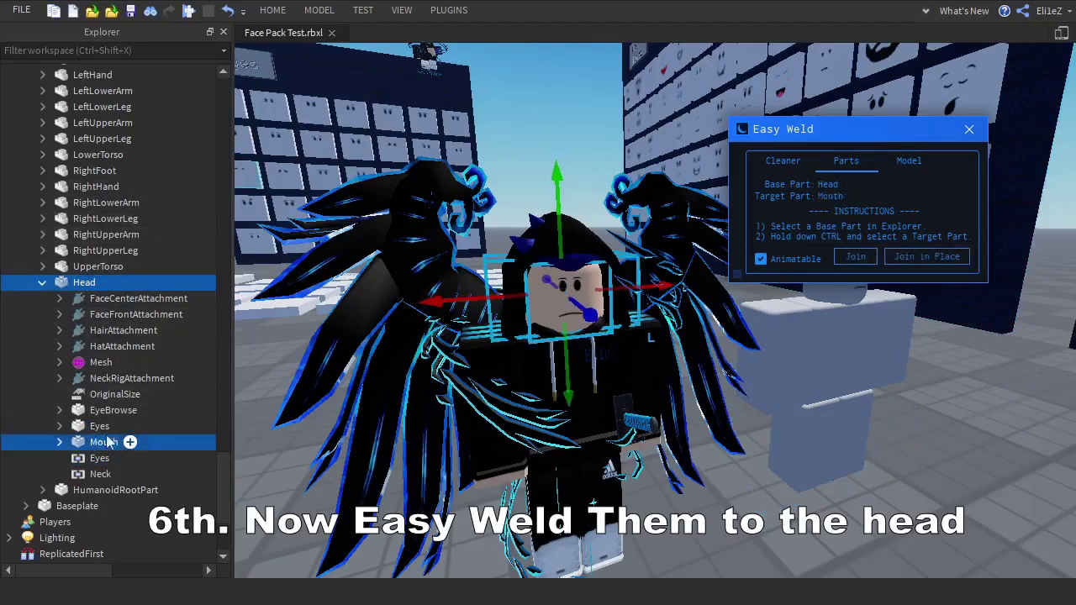
{"action": "left_click", "coordinate": [891, 260]}
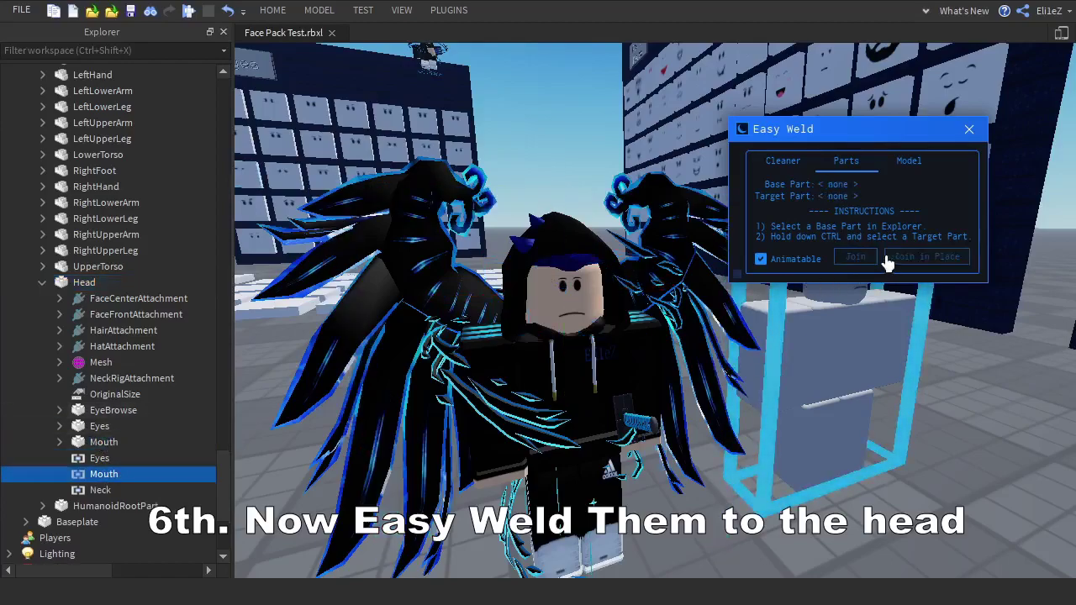
{"action": "left_click", "coordinate": [84, 283]}
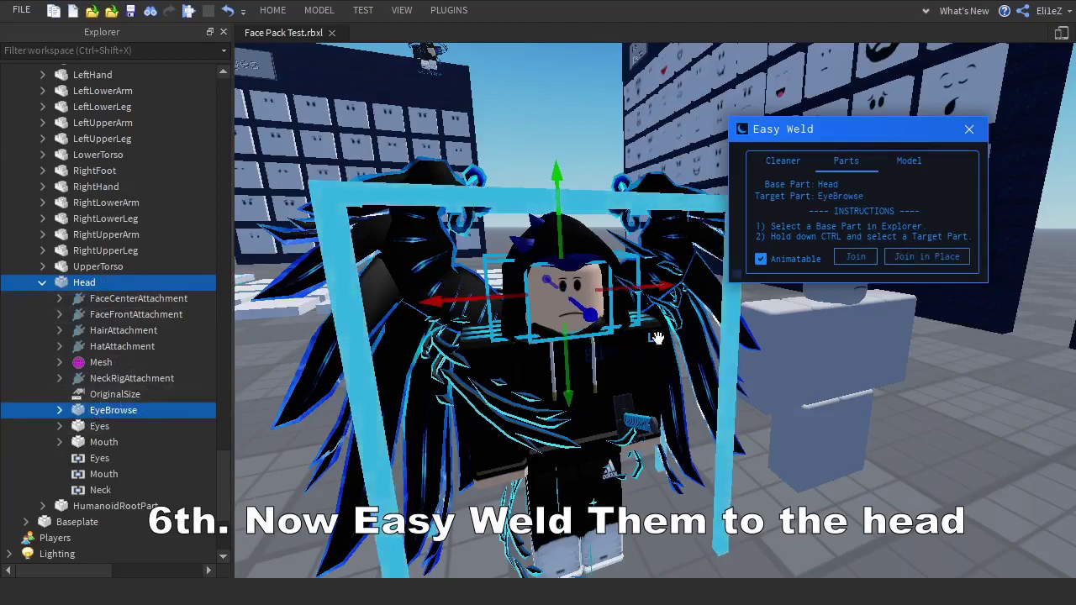
{"action": "left_click", "coordinate": [901, 263]}
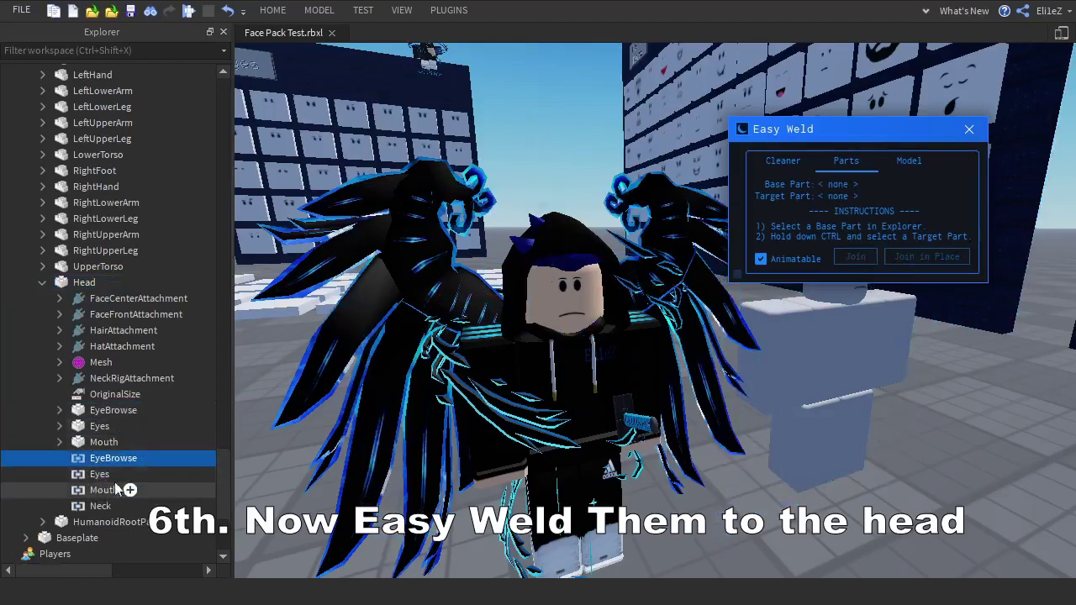
{"action": "left_click", "coordinate": [587, 136]}
{"action": "scroll", "coordinate": [585, 135], "scroll_direction": "down", "scroll_amount": 3}
{"action": "scroll", "coordinate": [584, 168], "scroll_direction": "up", "scroll_amount": 3}
{"action": "right_click_drag", "start_coordinate": [584, 194], "coordinate": [648, 190]}
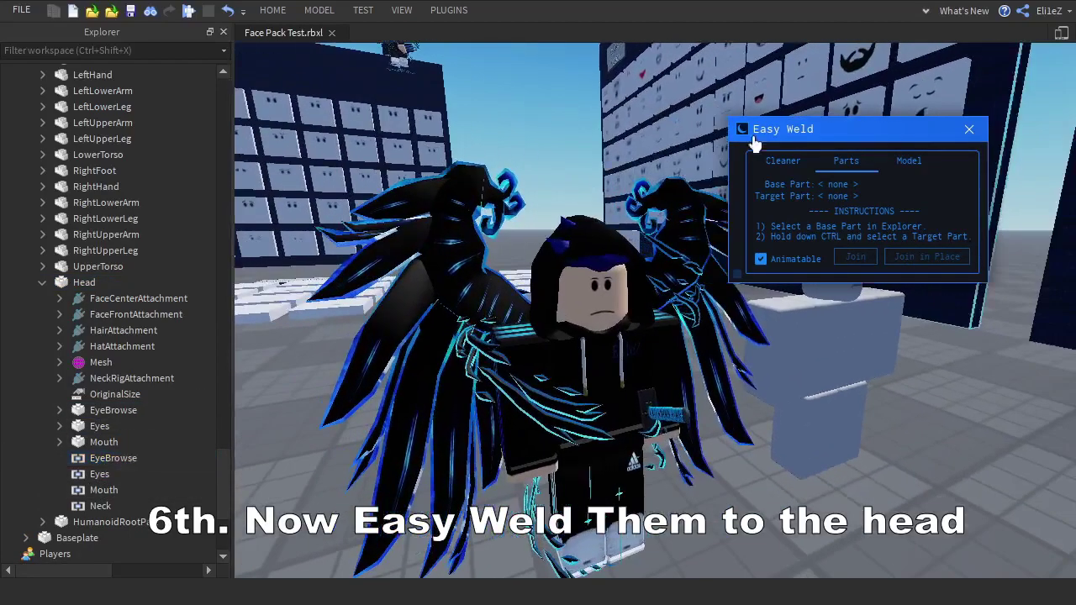
{"action": "left_click", "coordinate": [968, 131]}
Open Moon Animator and create a new animation file named ewe.
{"action": "left_click", "coordinate": [402, 10]}
{"action": "left_click", "coordinate": [449, 10]}
{"action": "left_click", "coordinate": [335, 35]}
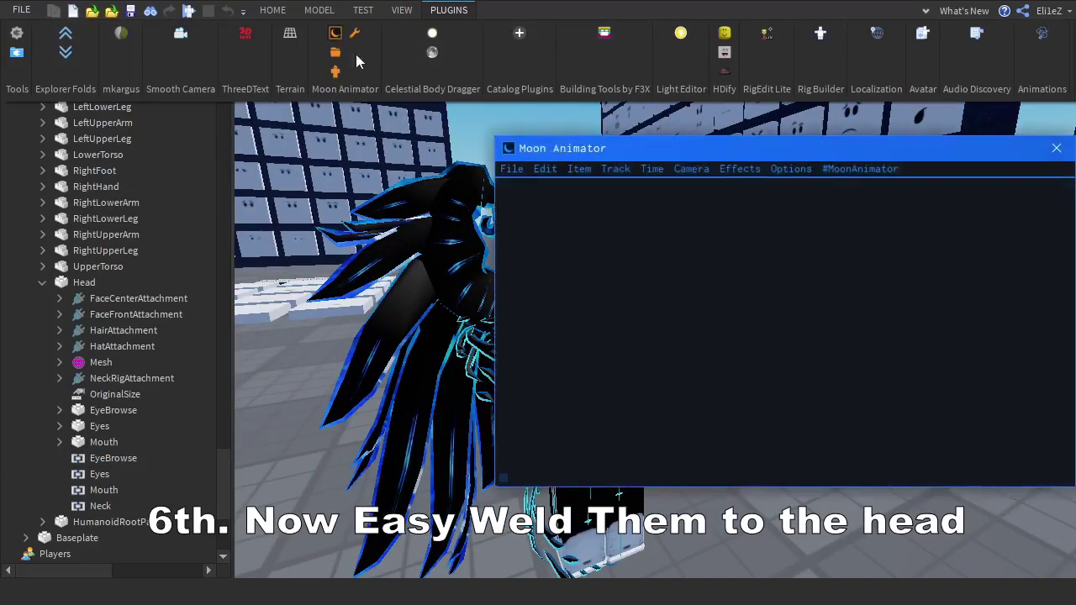
{"action": "left_click", "coordinate": [608, 168]}
{"action": "left_click", "coordinate": [648, 204]}
{"action": "type", "text": "ewe"}
{"action": "left_click", "coordinate": [632, 266]}
Add the avatar's rig as an item to the ewe animation, with the Moon Animator window moved aside.
{"action": "left_click", "coordinate": [606, 192]}
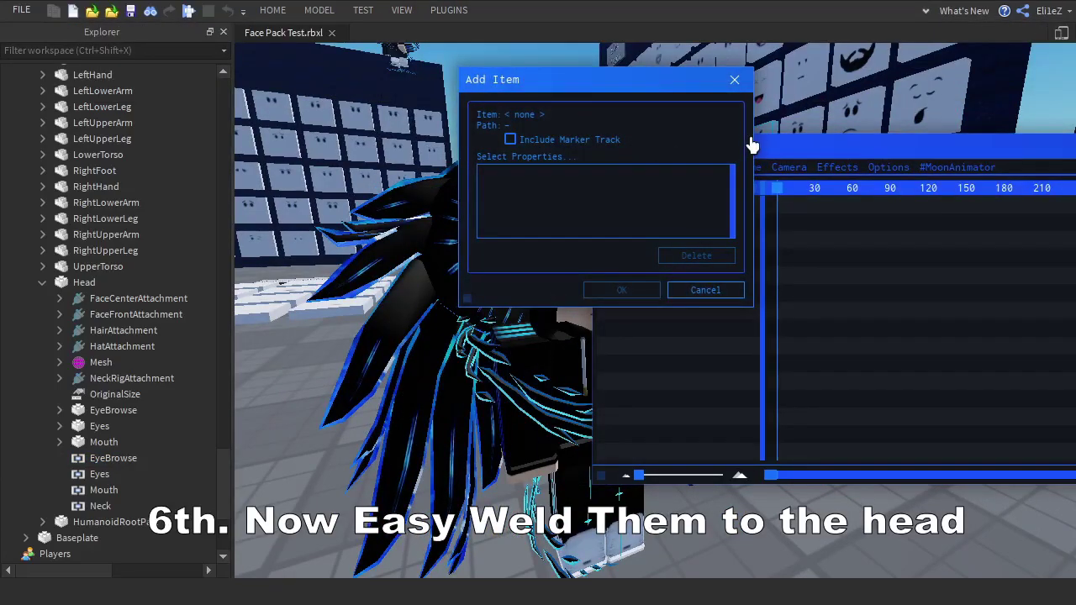
{"action": "left_click", "coordinate": [735, 81]}
{"action": "left_click_drag", "start_coordinate": [708, 149], "coordinate": [942, 128]}
{"action": "key", "text": "d"}
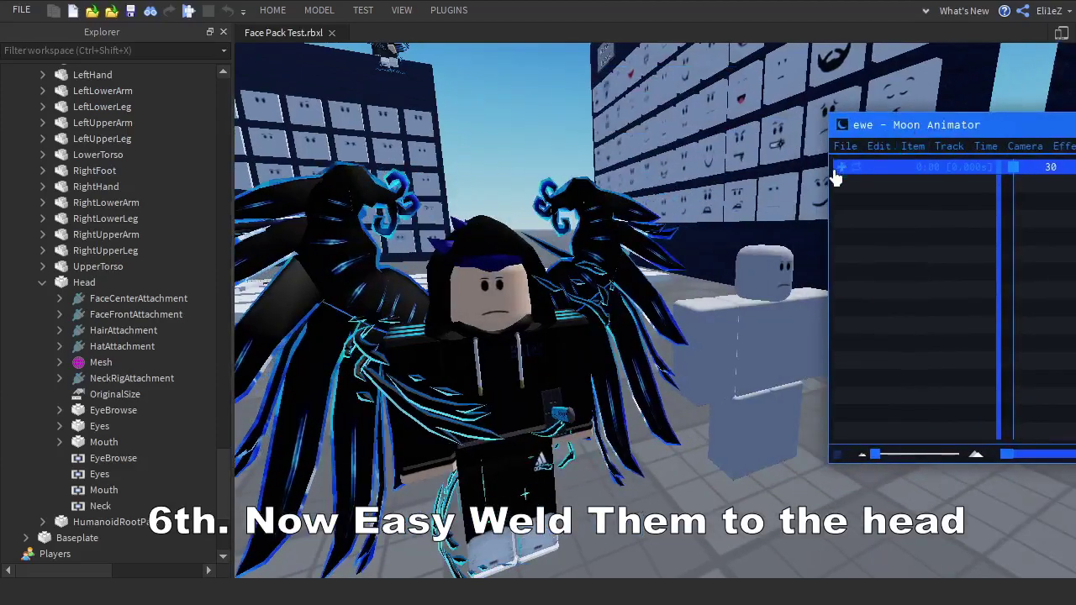
{"action": "left_click", "coordinate": [840, 173]}
{"action": "left_click", "coordinate": [499, 406]}
{"action": "left_click", "coordinate": [849, 272]}
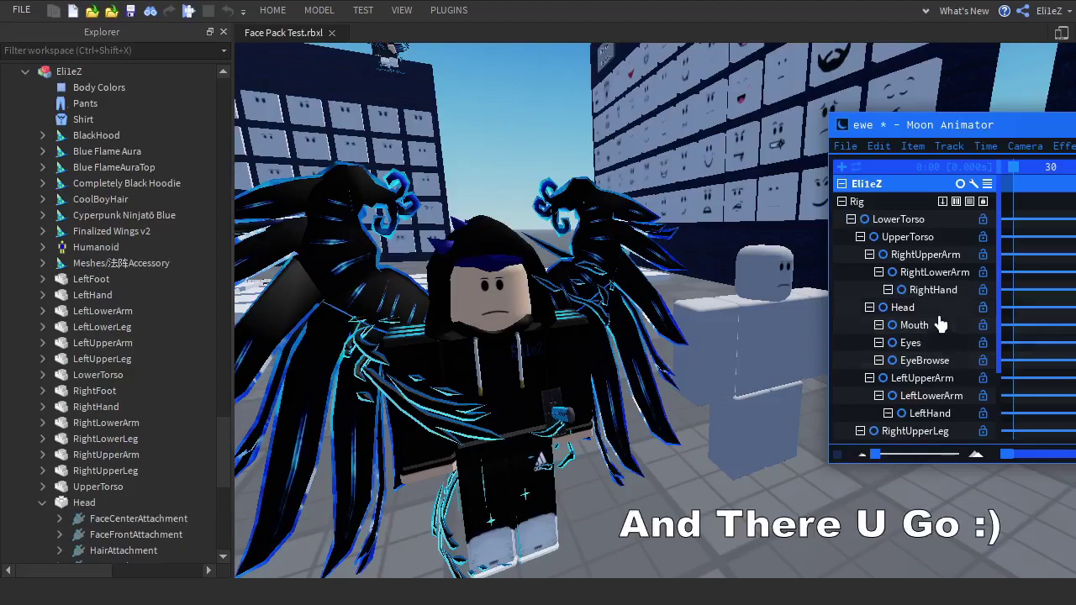
Try posing the avatar's Head and EyeBrowse part through the Moon Animator rig.
{"action": "left_click", "coordinate": [917, 308]}
{"action": "left_click_drag", "start_coordinate": [642, 308], "coordinate": [653, 331]}
{"action": "left_click", "coordinate": [961, 377]}
{"action": "left_click", "coordinate": [933, 363]}
{"action": "key", "text": "r"}
{"action": "left_click_drag", "start_coordinate": [472, 176], "coordinate": [494, 174]}
{"action": "left_click", "coordinate": [581, 139]}
{"action": "scroll", "coordinate": [581, 139], "scroll_direction": "up", "scroll_amount": 3}
{"action": "right_click_drag", "start_coordinate": [581, 138], "coordinate": [620, 157]}
{"action": "left_click_drag", "start_coordinate": [1000, 133], "coordinate": [922, 98]}
{"action": "left_click", "coordinate": [773, 117]}
{"action": "left_click", "coordinate": [775, 137]}
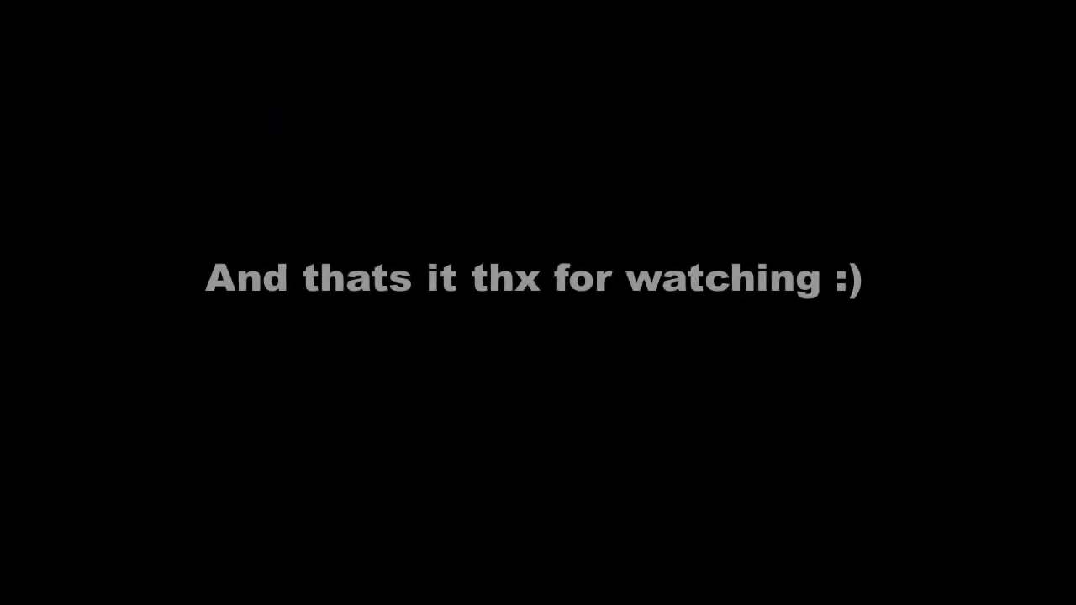